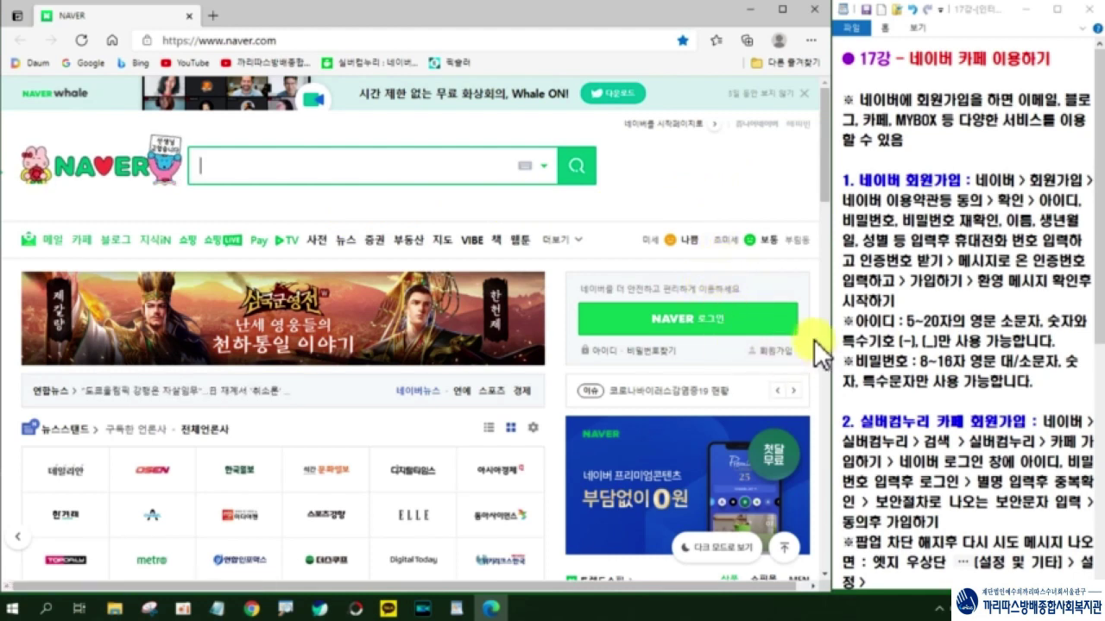
mouse_move(801, 327)
left_mouse_down()
mouse_move(742, 371)
mouse_move(750, 339)
mouse_move(783, 341)
mouse_move(794, 366)
left_mouse_up()
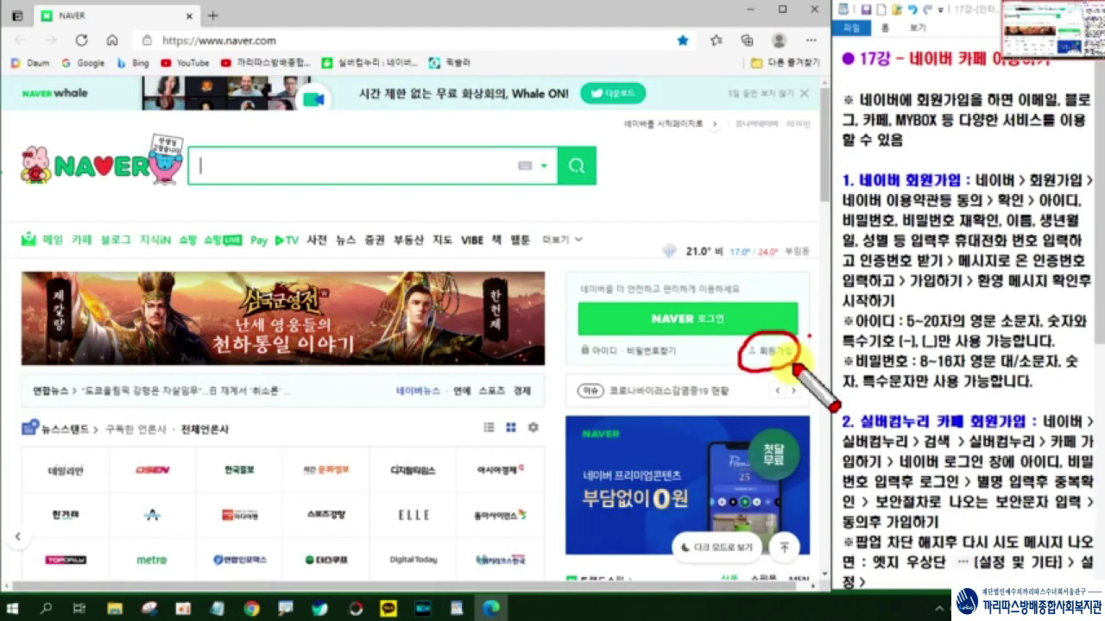
key("Escape")
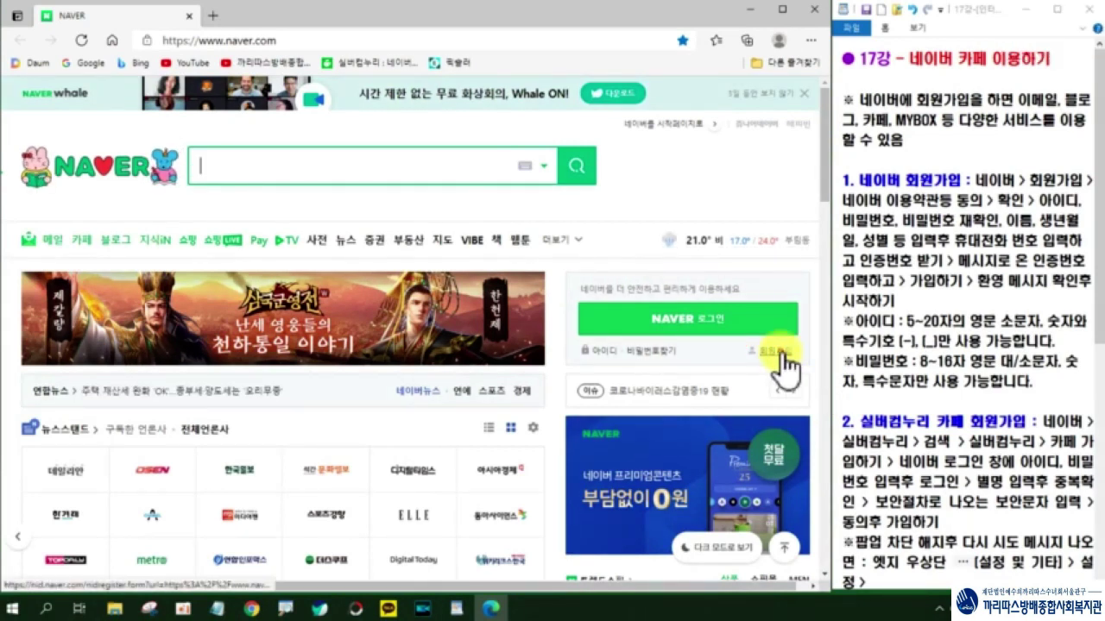
left_click(782, 354)
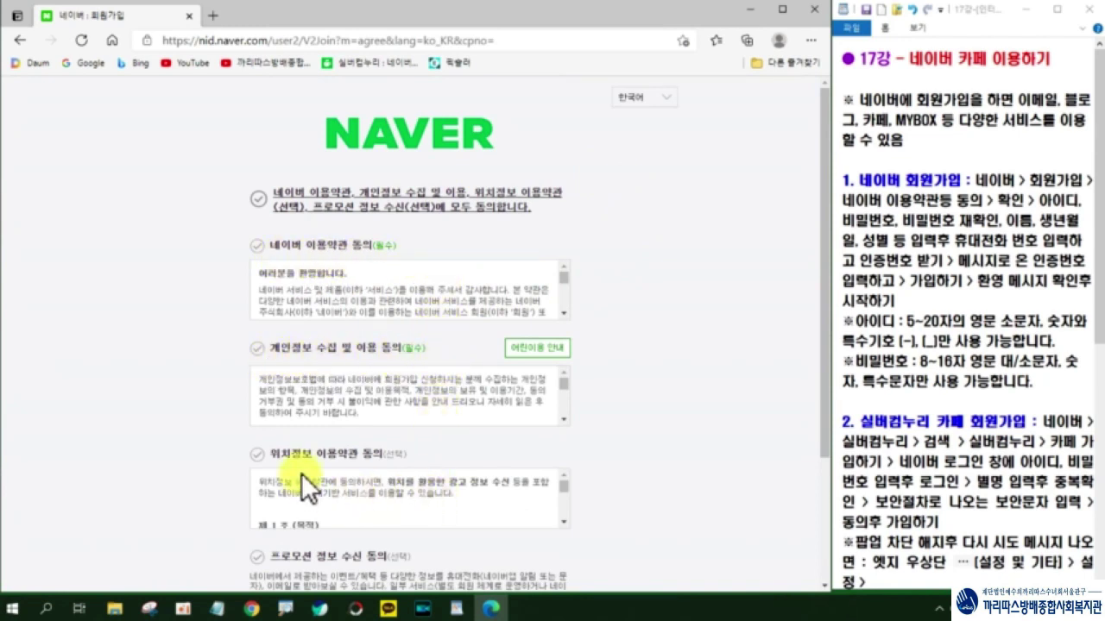
- Scroll through the sign-up terms and tick the agree-to-all checkbox at the top
scroll(458, 498, "down", 1)
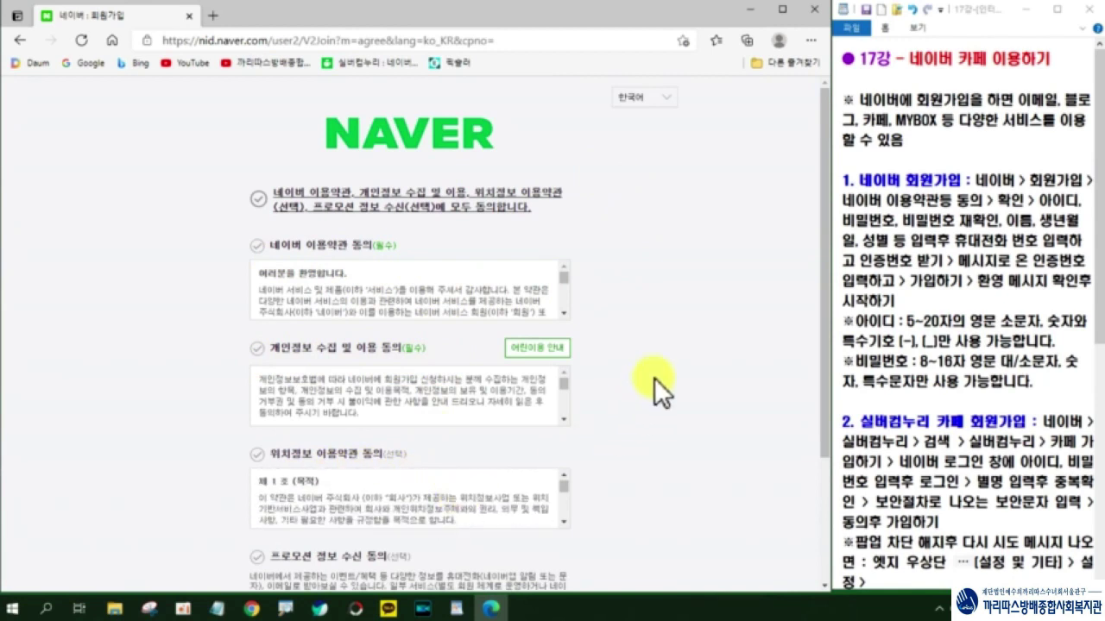
left_click_drag(824, 251, 822, 373)
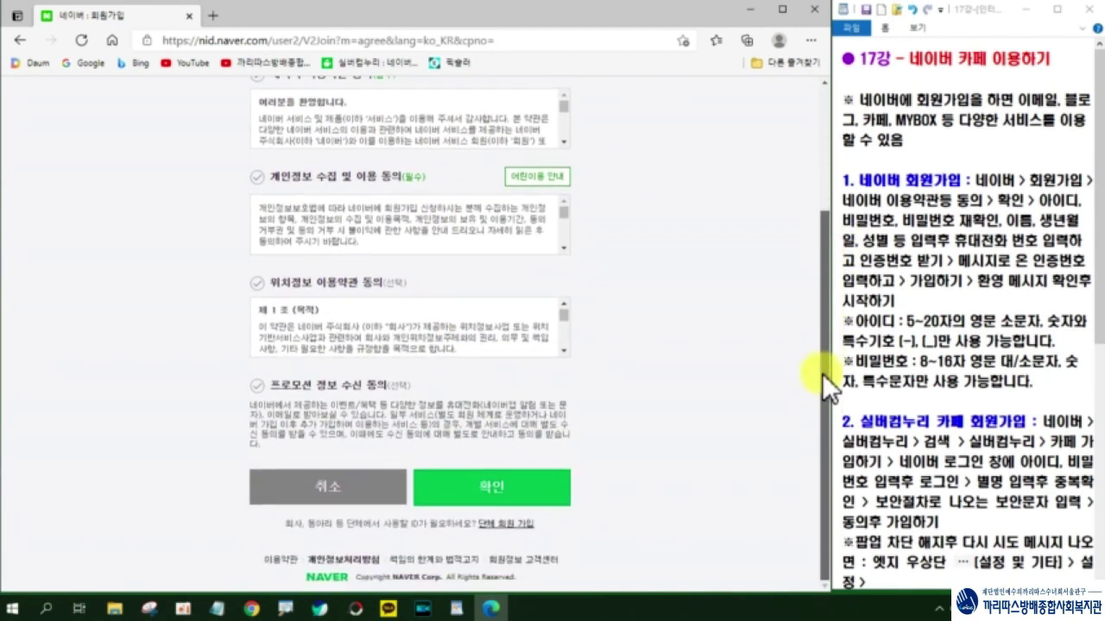
left_click_drag(827, 426, 832, 281)
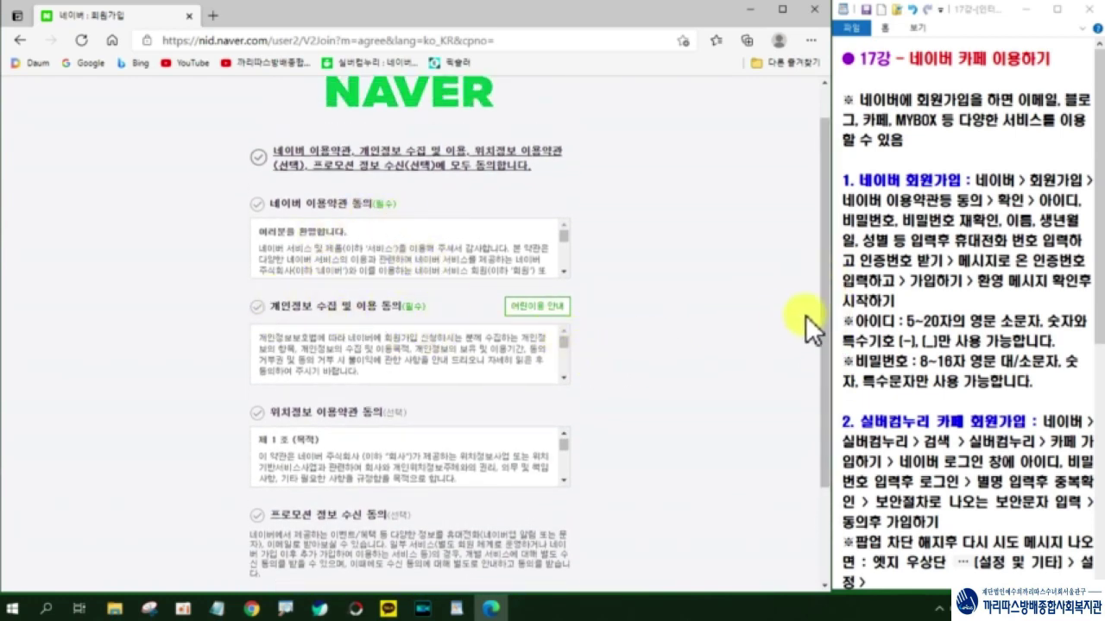
left_click_drag(821, 299, 824, 373)
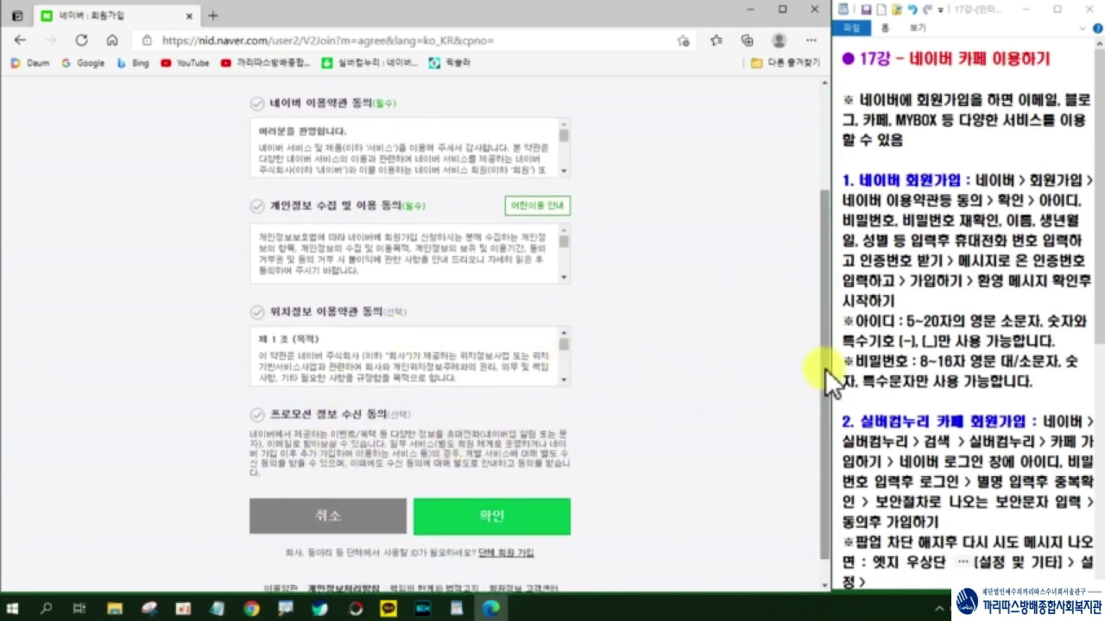
left_click_drag(825, 368, 821, 255)
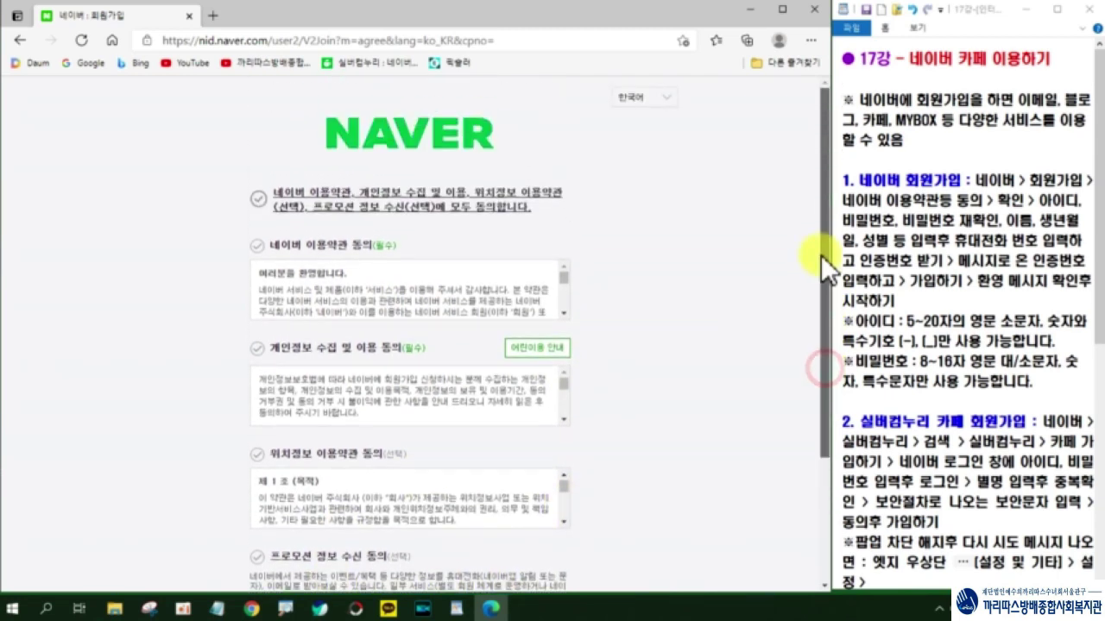
left_click(259, 200)
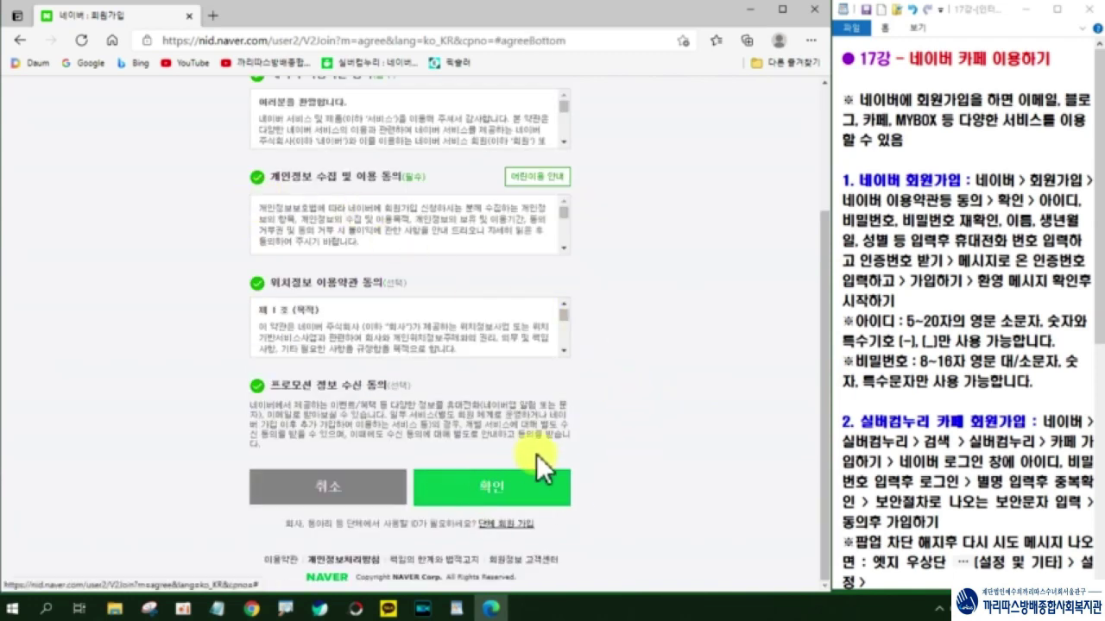
- Confirm the terms, then mark the ID length, 영문 and hyphen rules with the pen
left_click(492, 499)
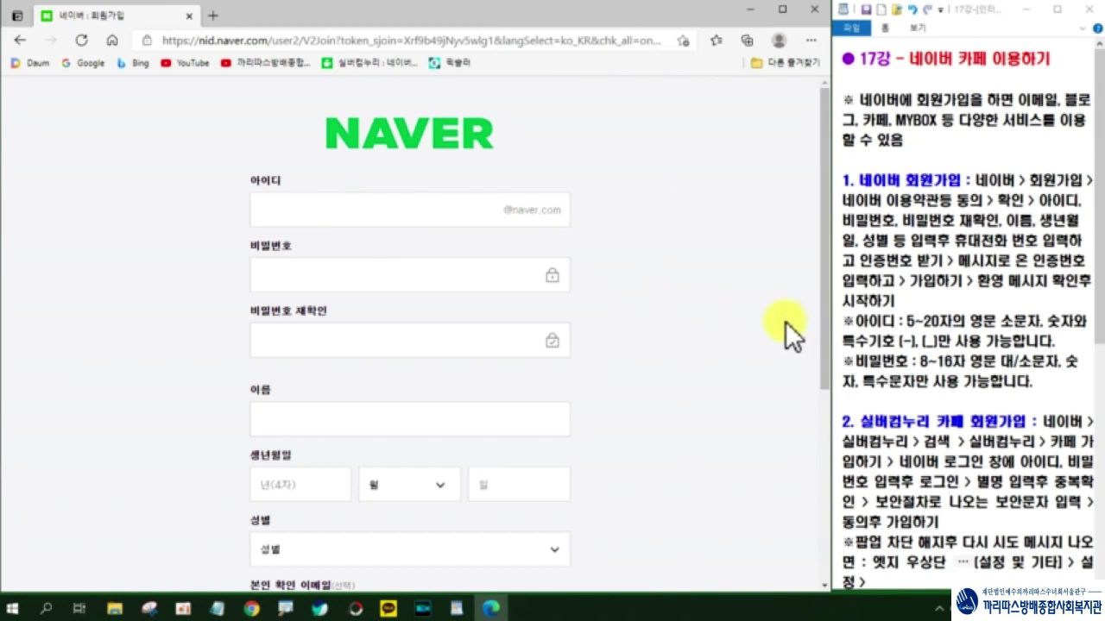
key("ctrl+2")
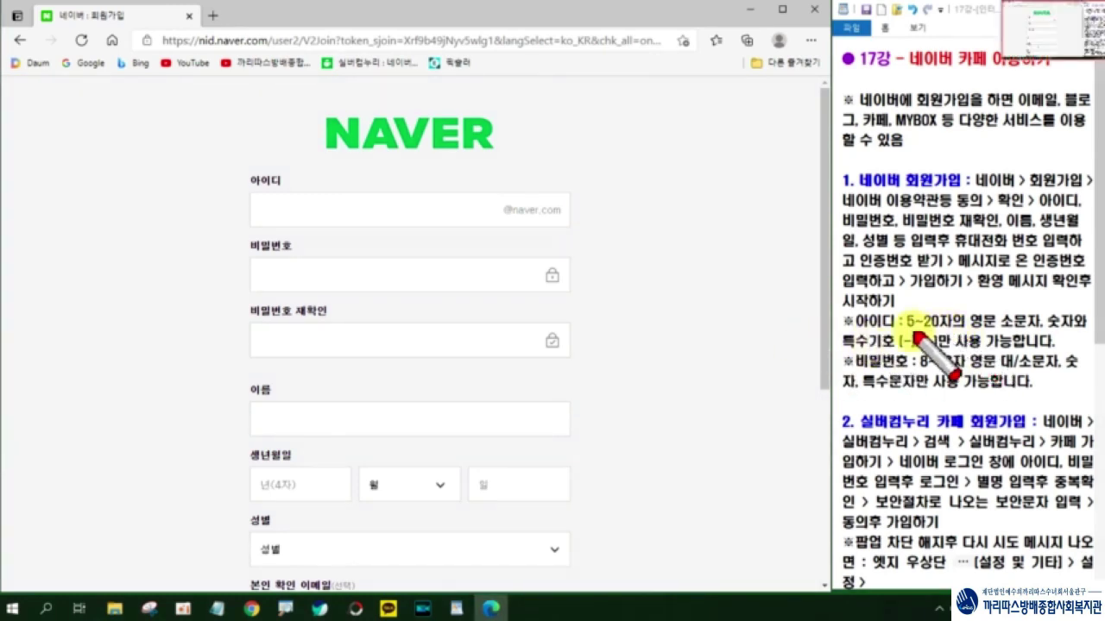
left_click_drag(902, 327, 992, 328)
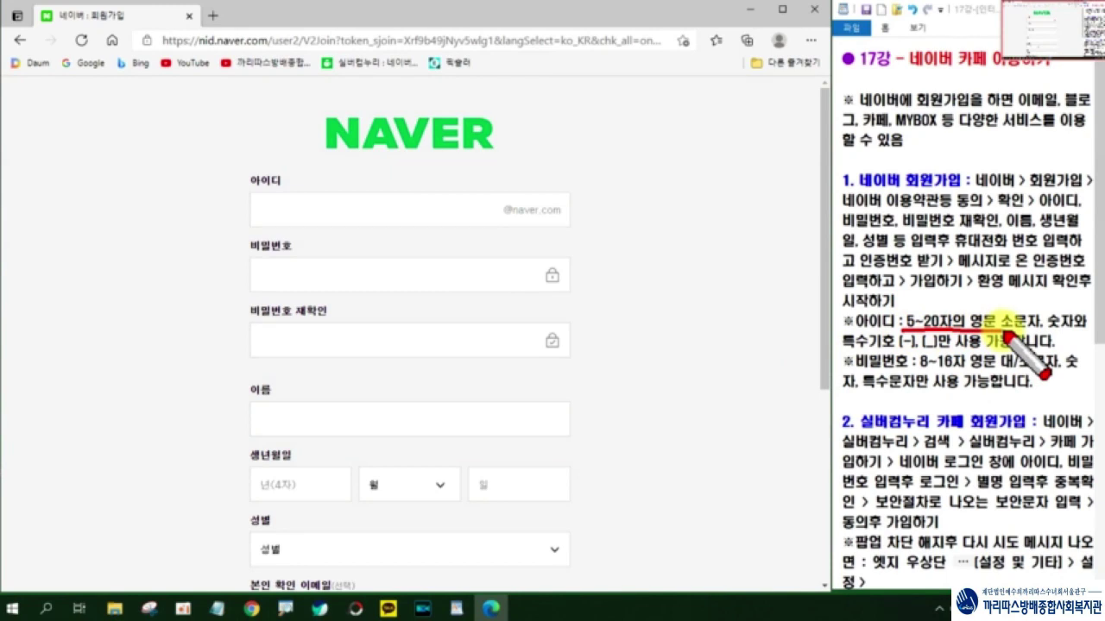
mouse_move(1000, 321)
left_mouse_down()
mouse_move(984, 328)
mouse_move(959, 311)
mouse_move(1003, 328)
mouse_move(1061, 301)
mouse_move(1075, 323)
left_mouse_up()
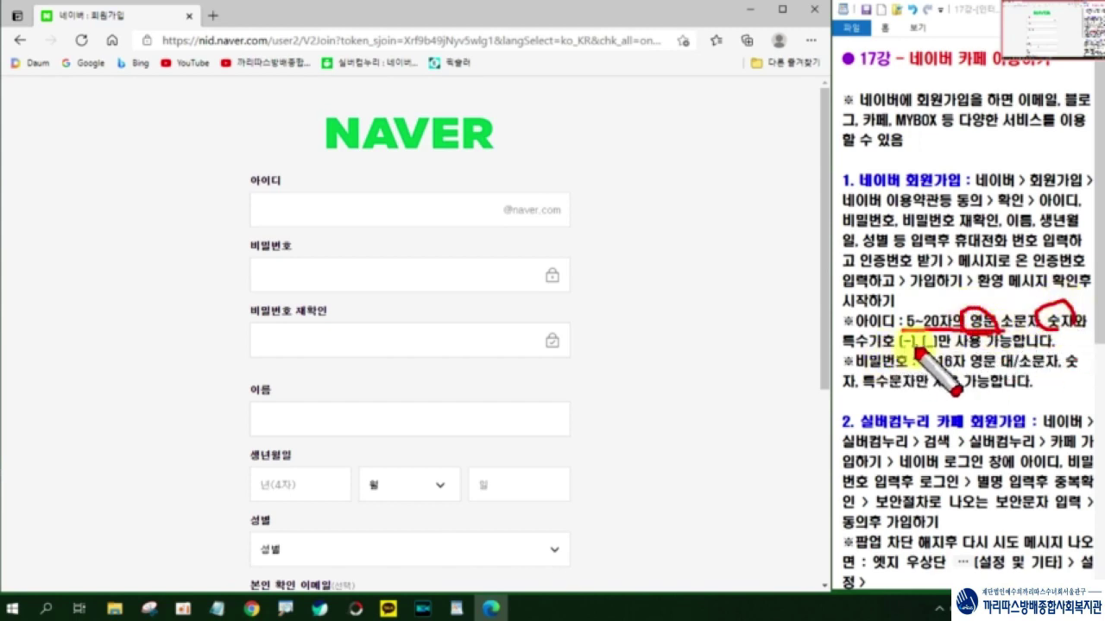
mouse_move(903, 347)
left_mouse_down()
mouse_move(900, 331)
mouse_move(935, 354)
mouse_move(921, 333)
mouse_move(949, 328)
mouse_move(938, 344)
left_mouse_up()
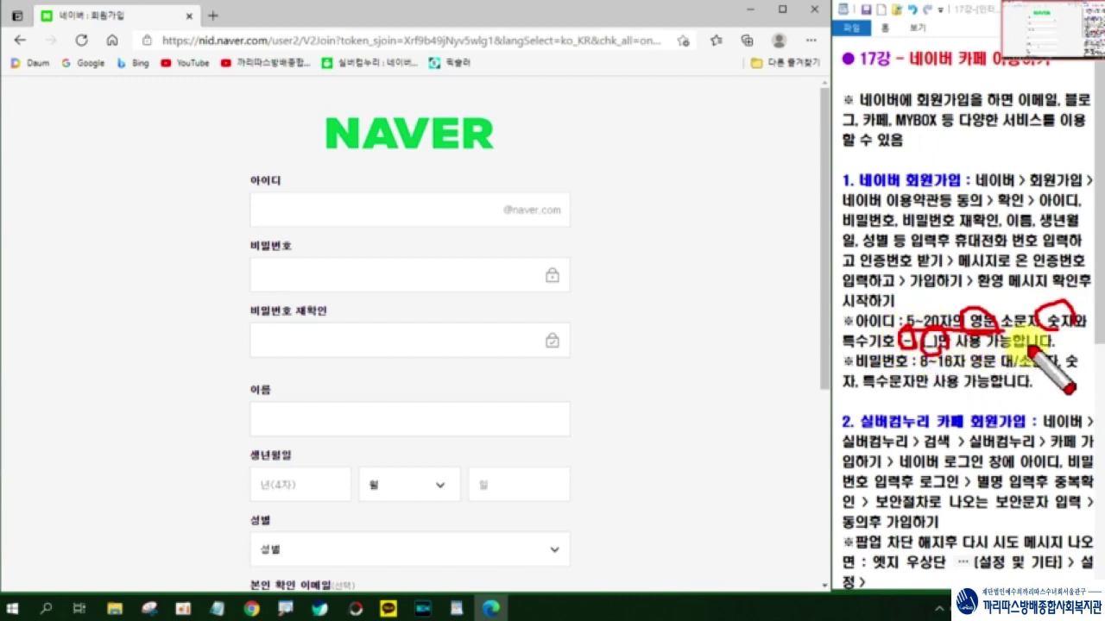
left_click_drag(256, 227, 450, 224)
key("Escape")
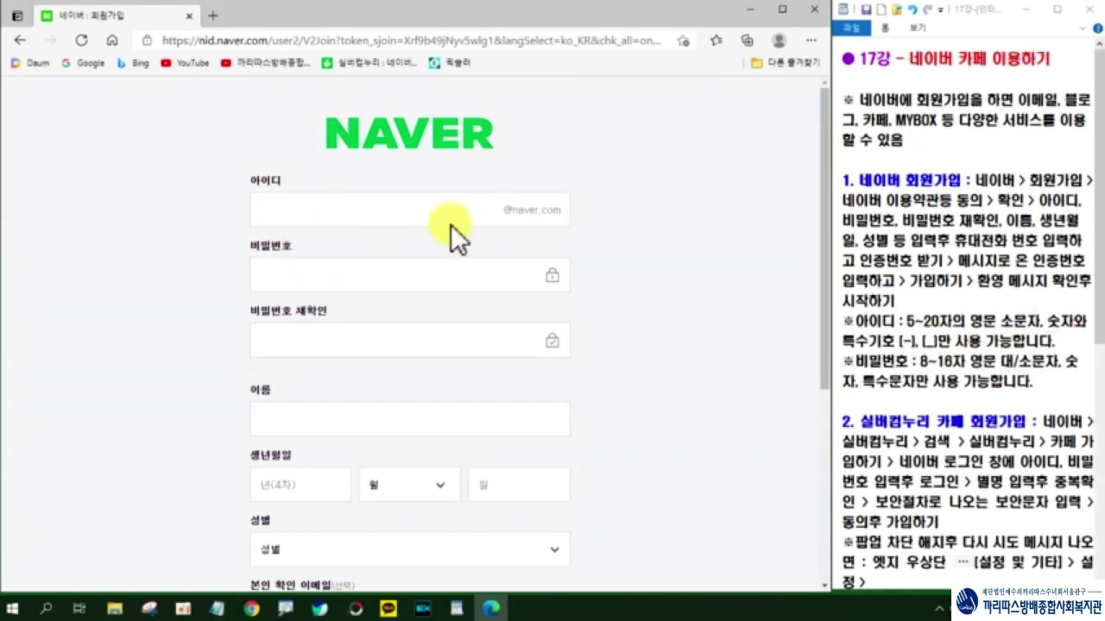
- Enter a username, revising it after the 'already used' error until 멋진 아이디네요! appears
left_click(348, 211)
left_click(297, 274)
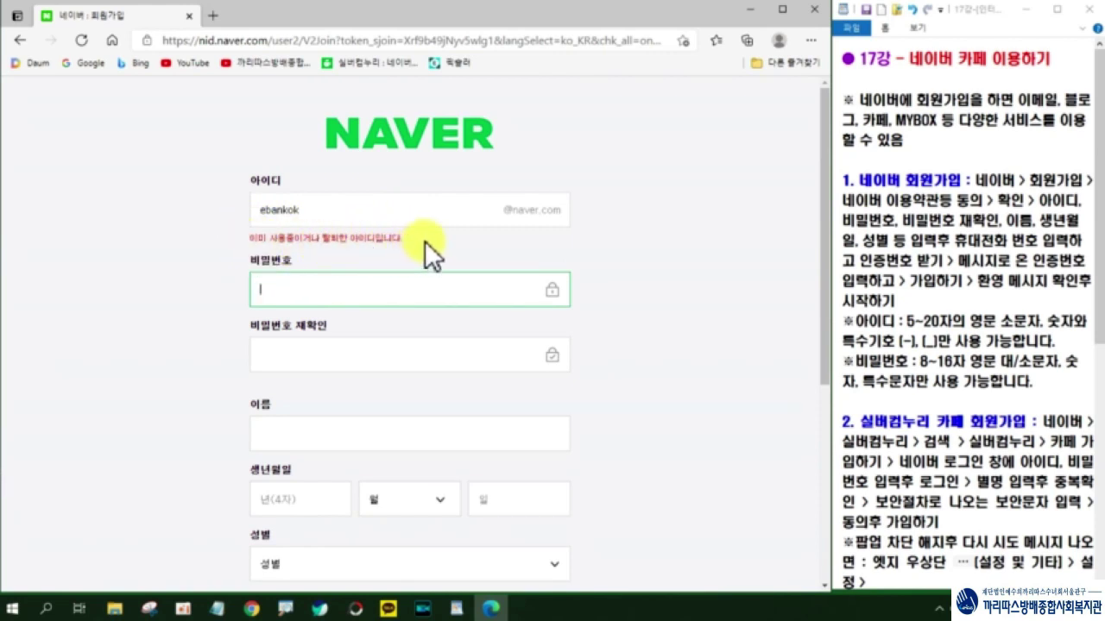
left_click(316, 211)
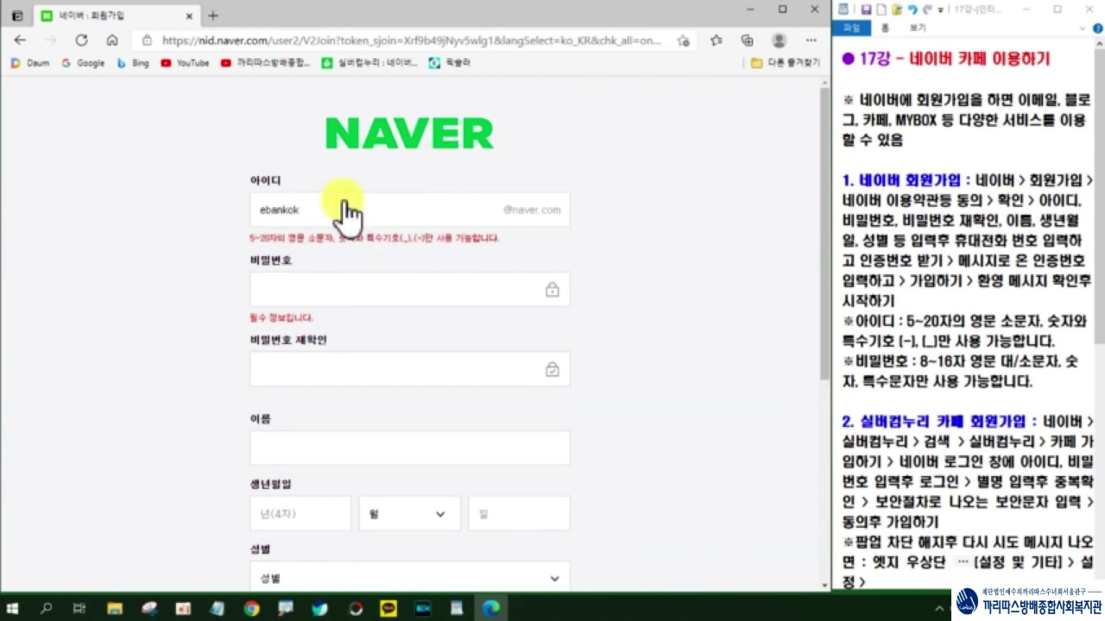
type("ㄱ")
left_click(552, 240)
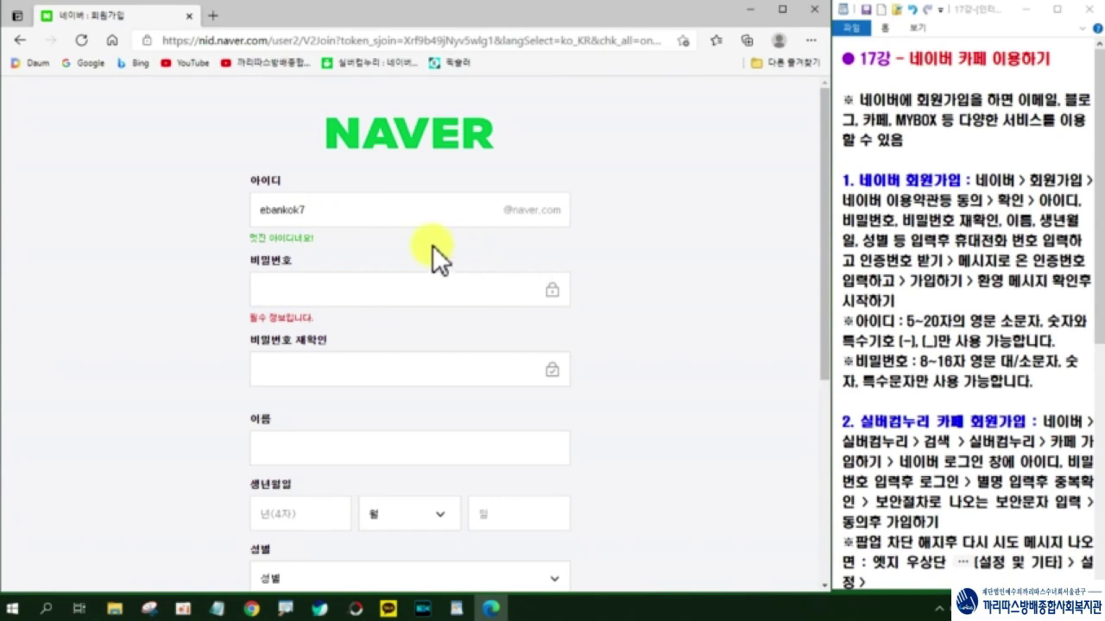
left_click(329, 209)
key("Tab")
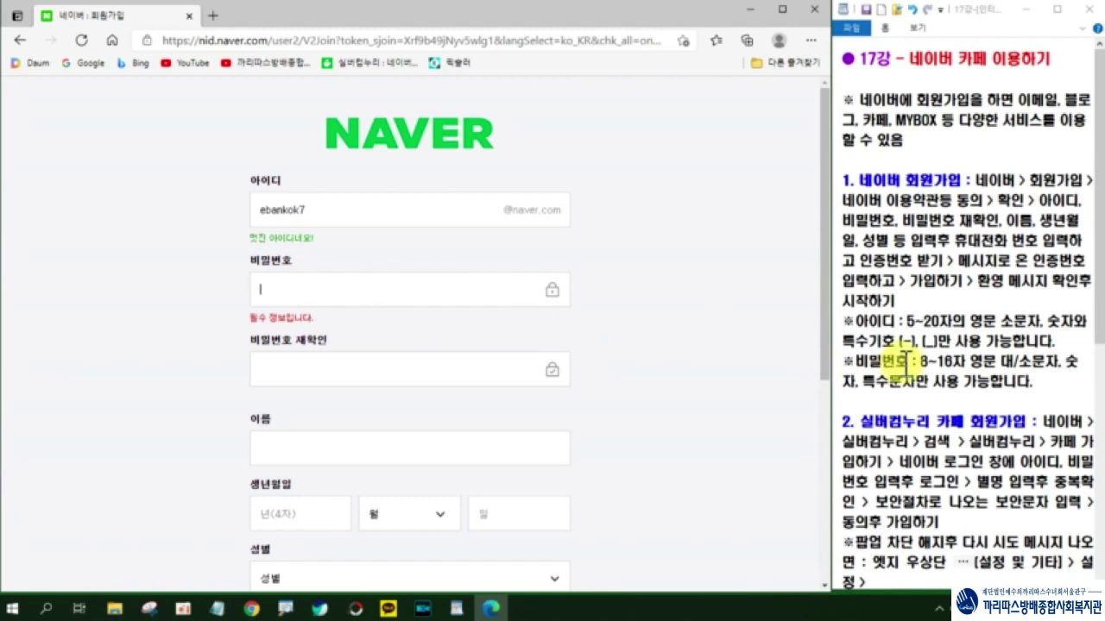
key("ctrl+2")
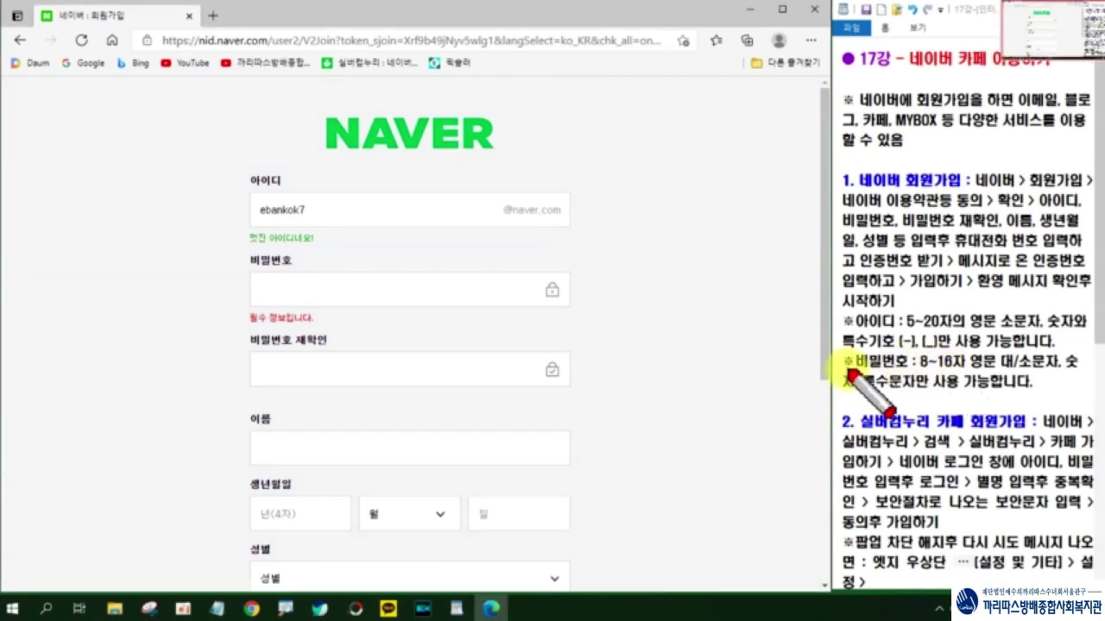
mouse_move(847, 368)
left_mouse_down()
mouse_move(916, 369)
mouse_move(913, 345)
mouse_move(935, 375)
left_mouse_up()
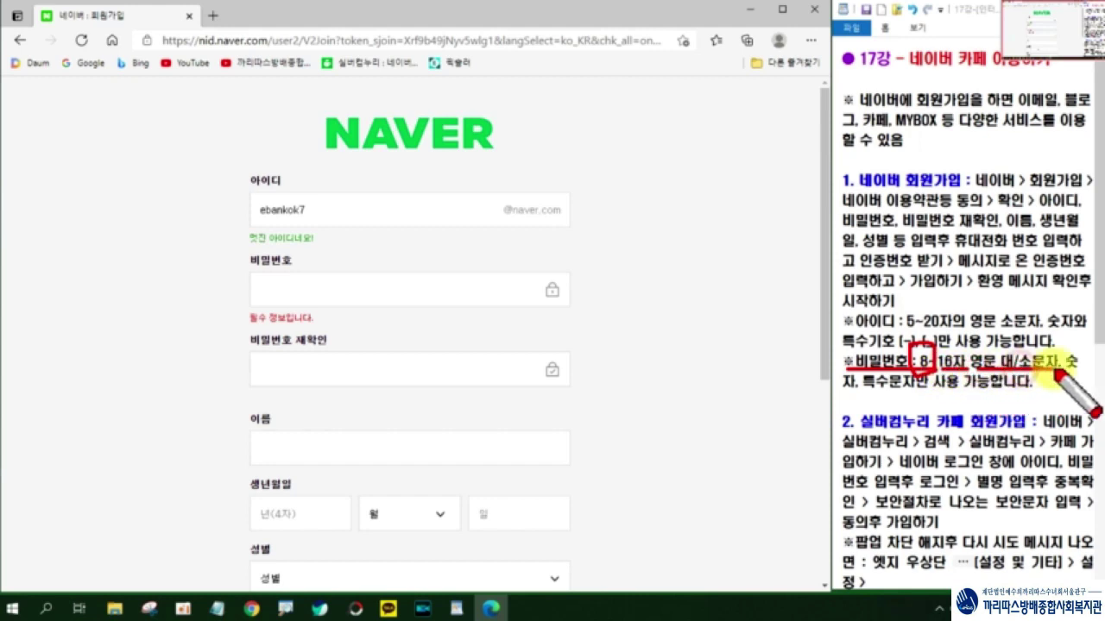
left_click_drag(1018, 370, 1082, 368)
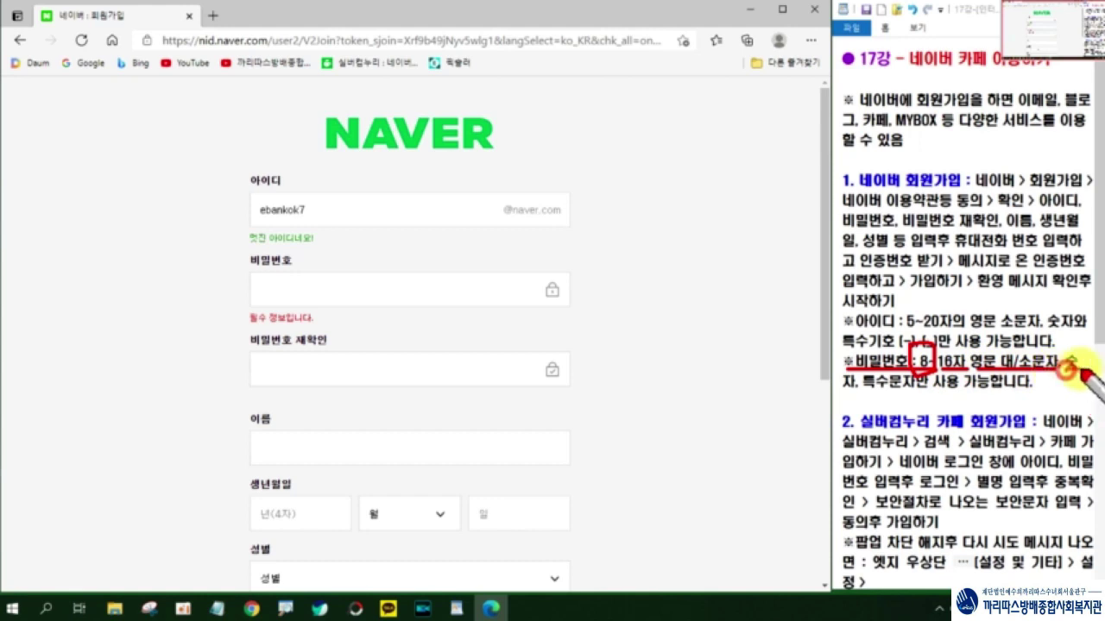
left_click_drag(830, 395, 1027, 399)
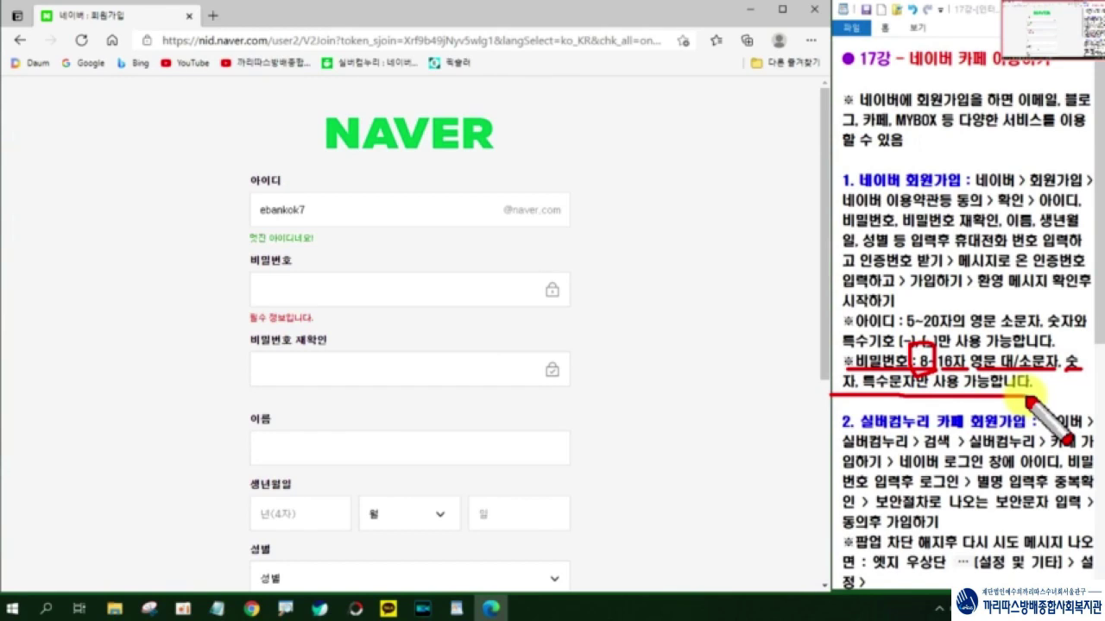
key("Escape")
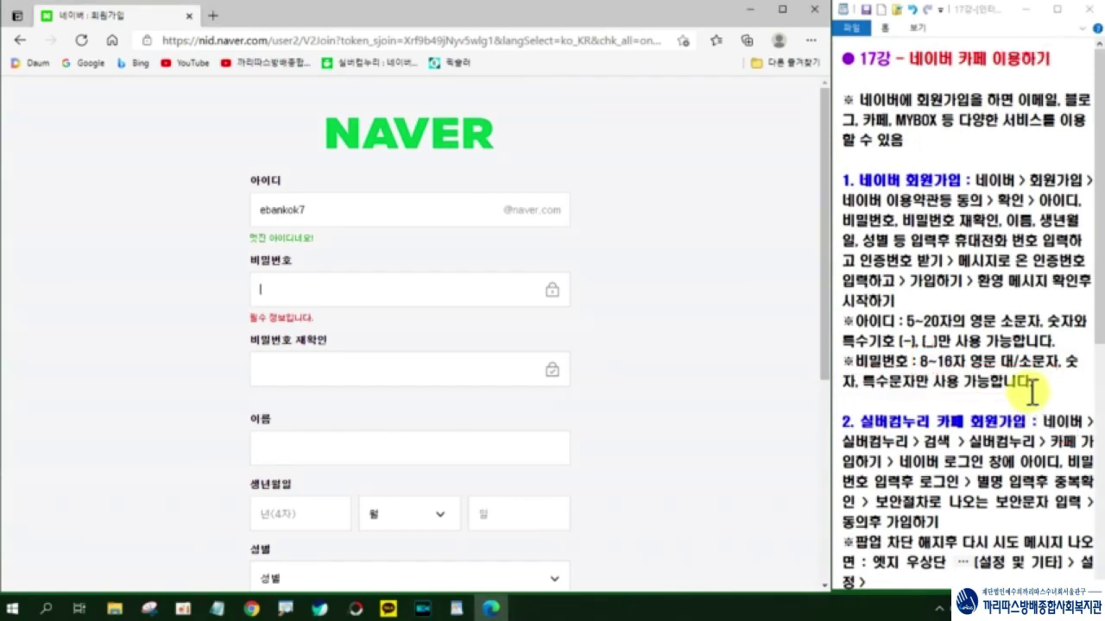
- Paste the account password and retype it in 비밀번호 재확인 so both match
left_click(383, 296)
key("ctrl+v")
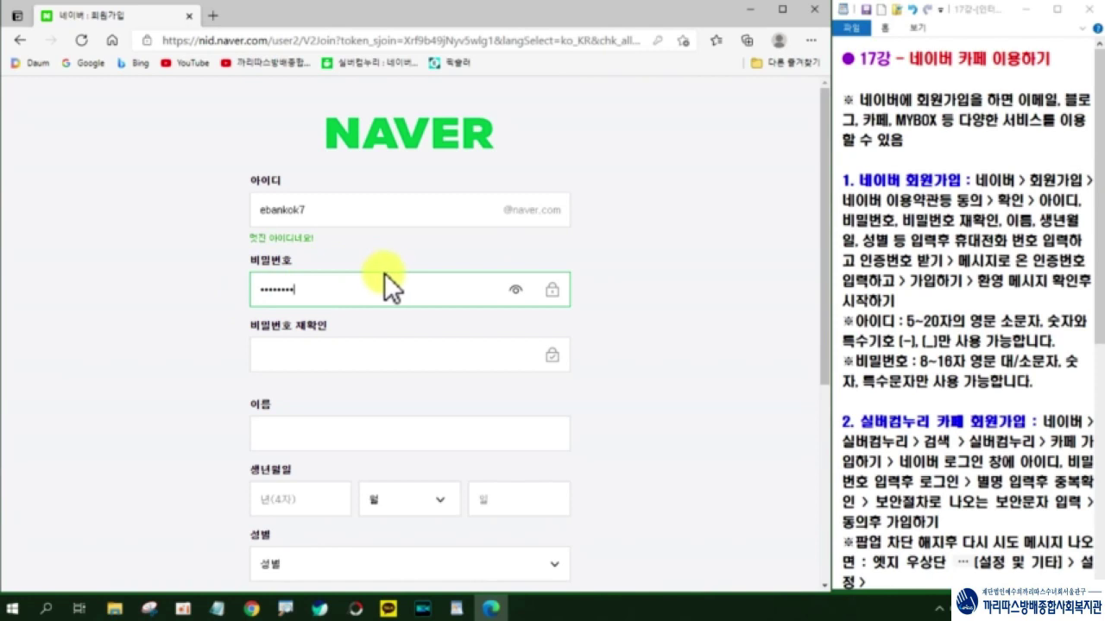
left_click(336, 362)
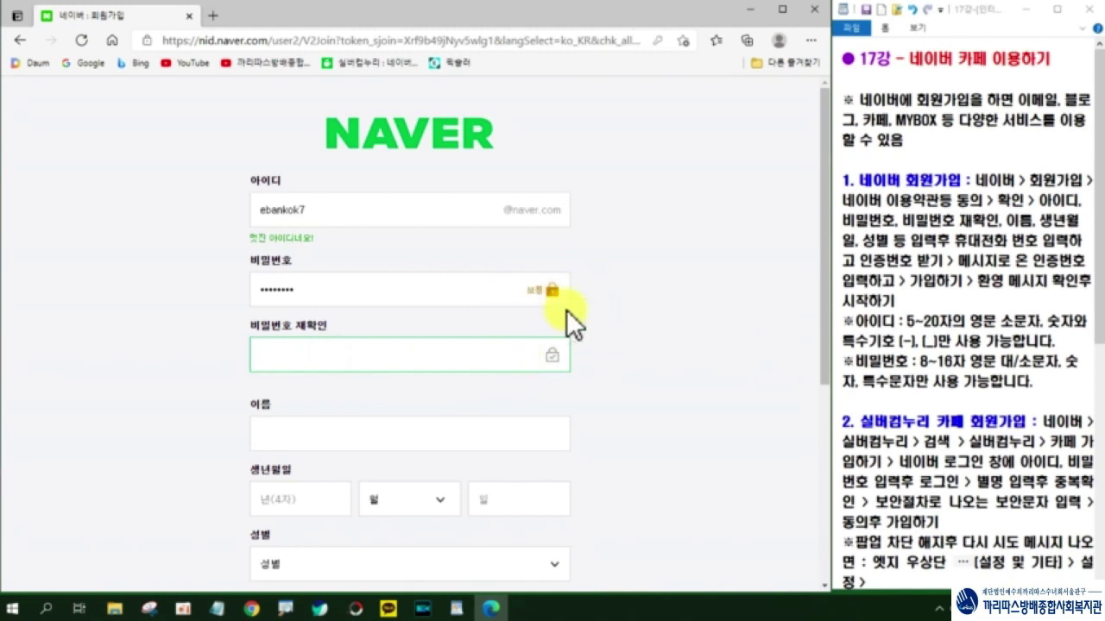
type("*********")
left_click(469, 372)
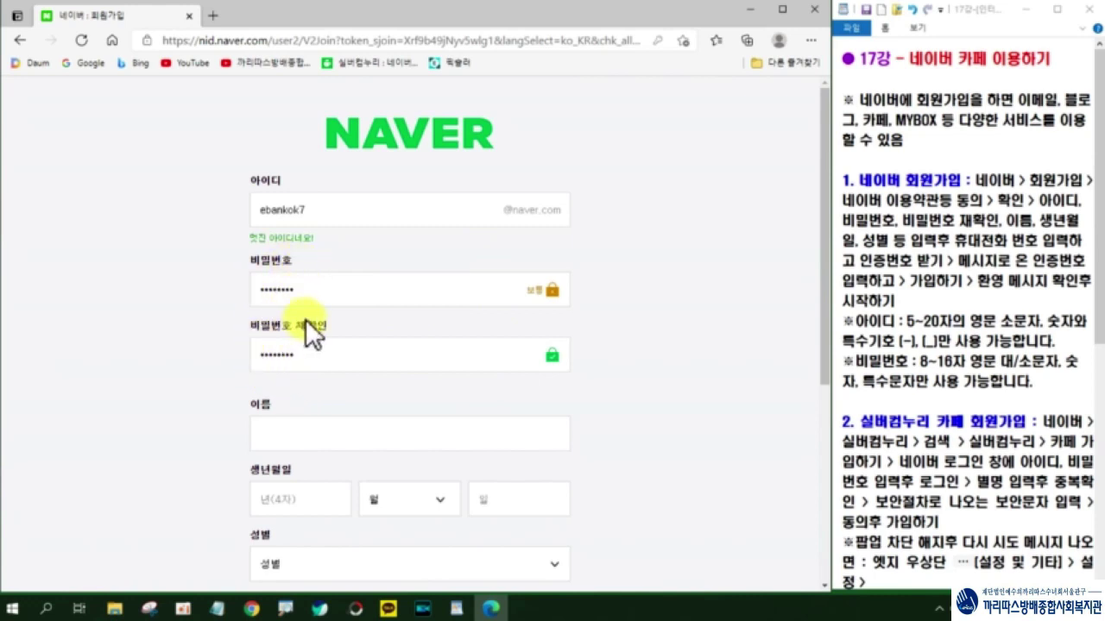
scroll(578, 357, "down", 2)
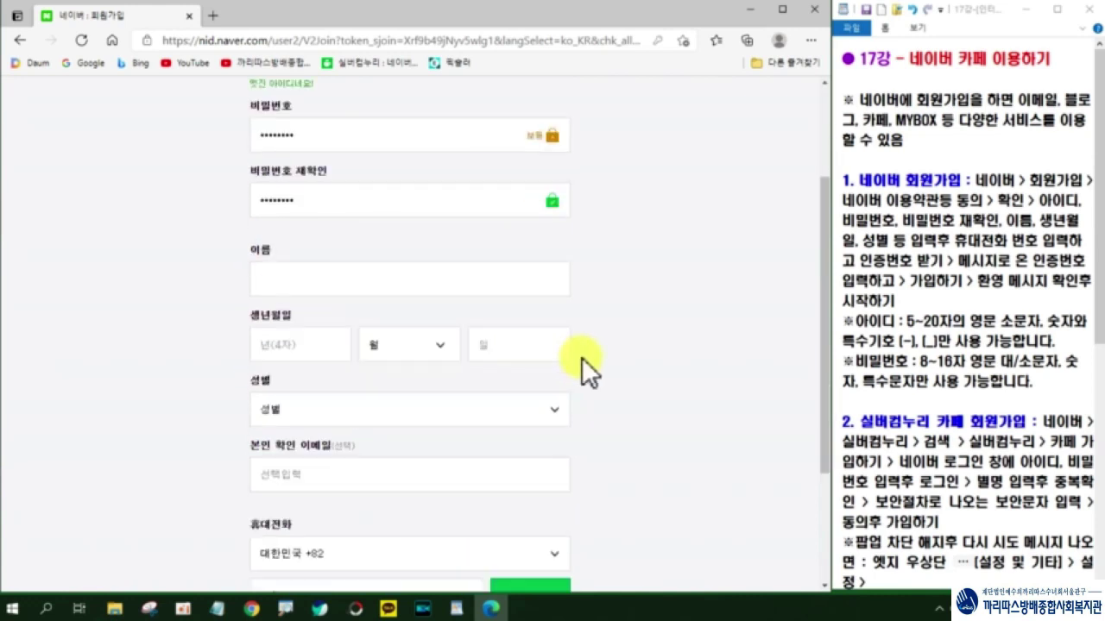
- Enter the member's name in the name field
left_click(345, 288)
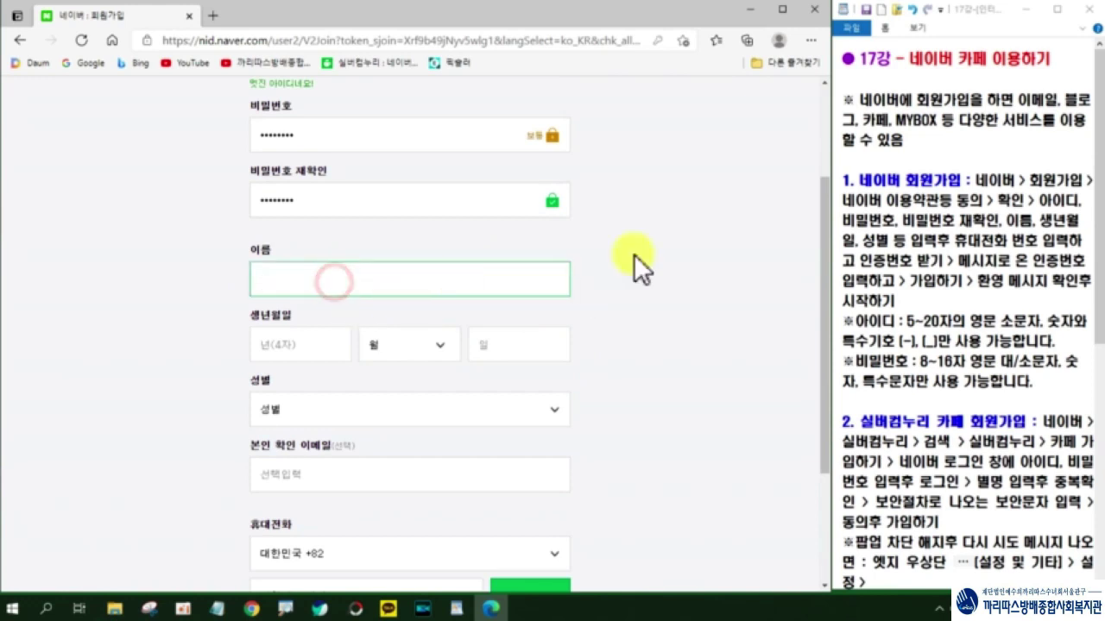
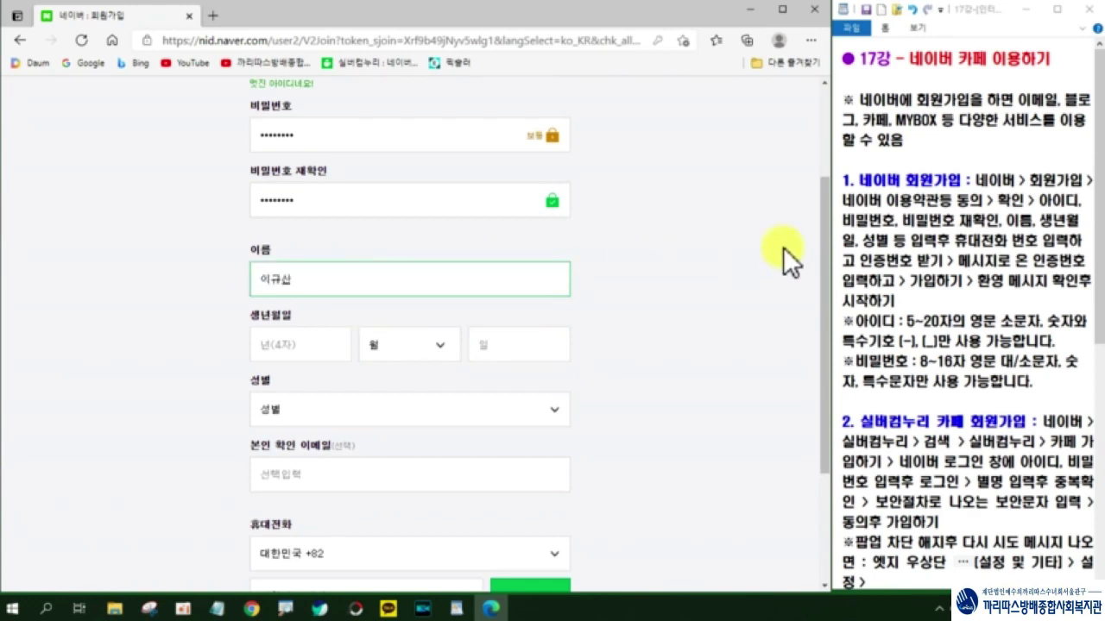
left_click(620, 321)
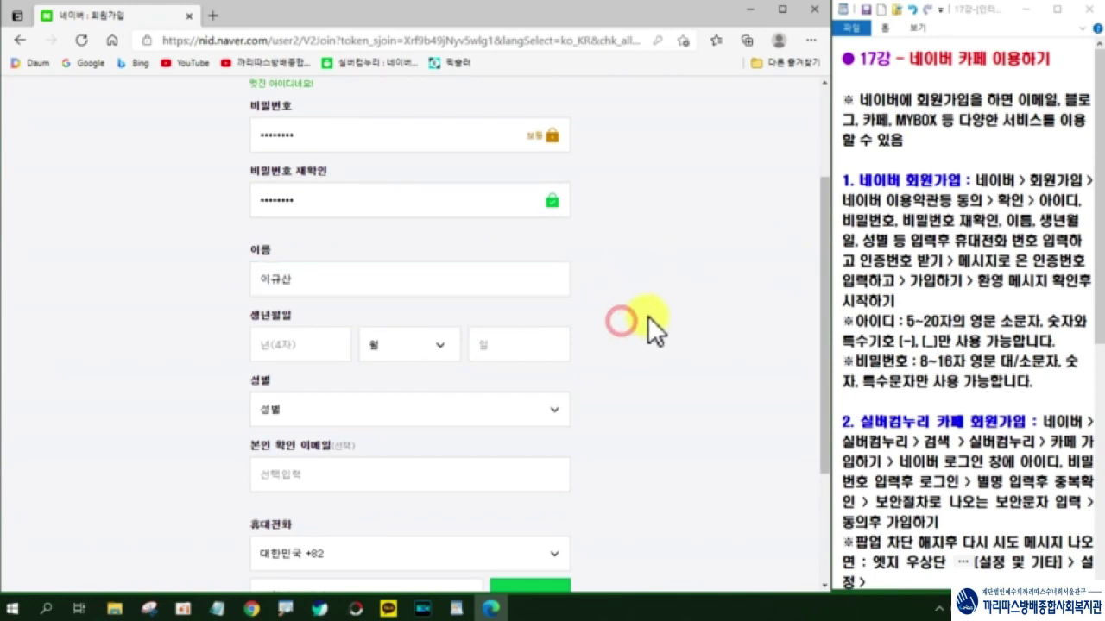
- Fill in the birth year, birth month 10, birth day 5, and gender 남자
left_click(312, 345)
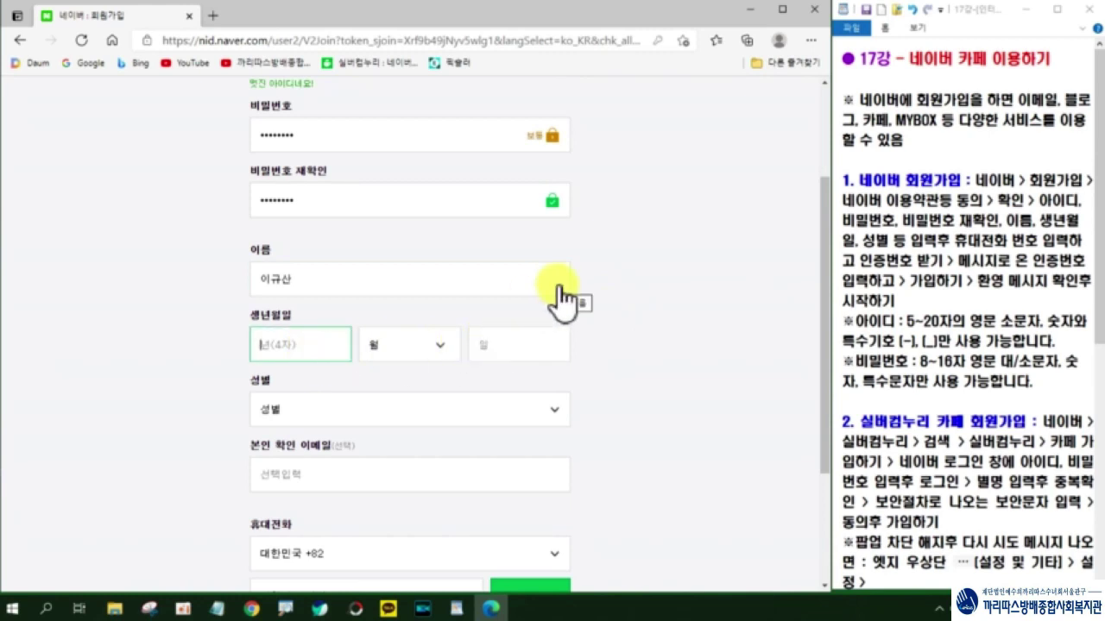
left_click(443, 351)
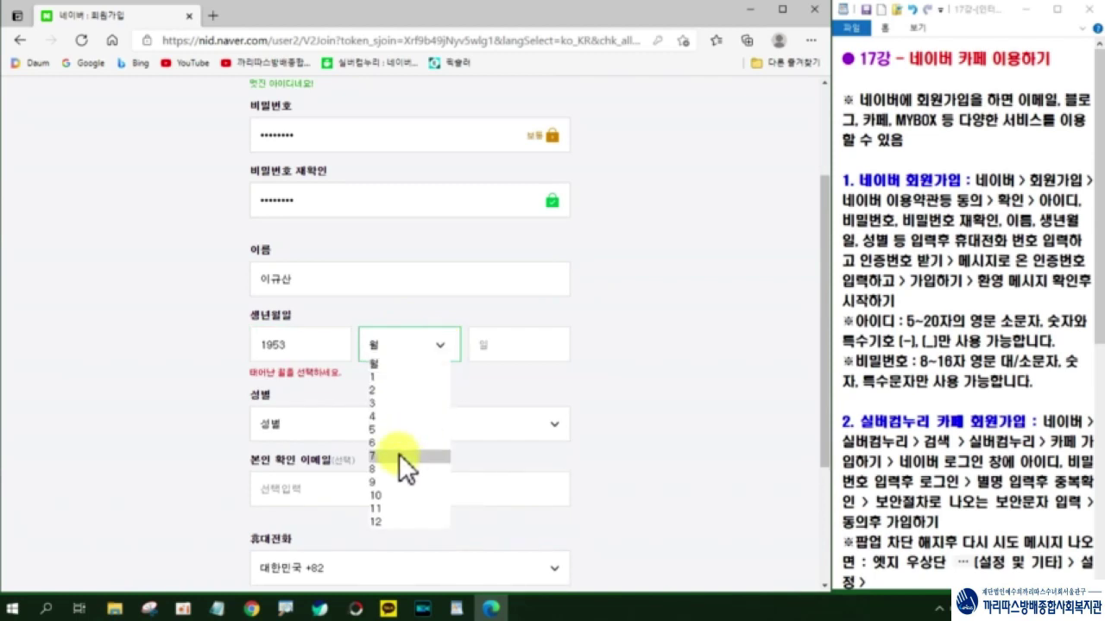
left_click(389, 495)
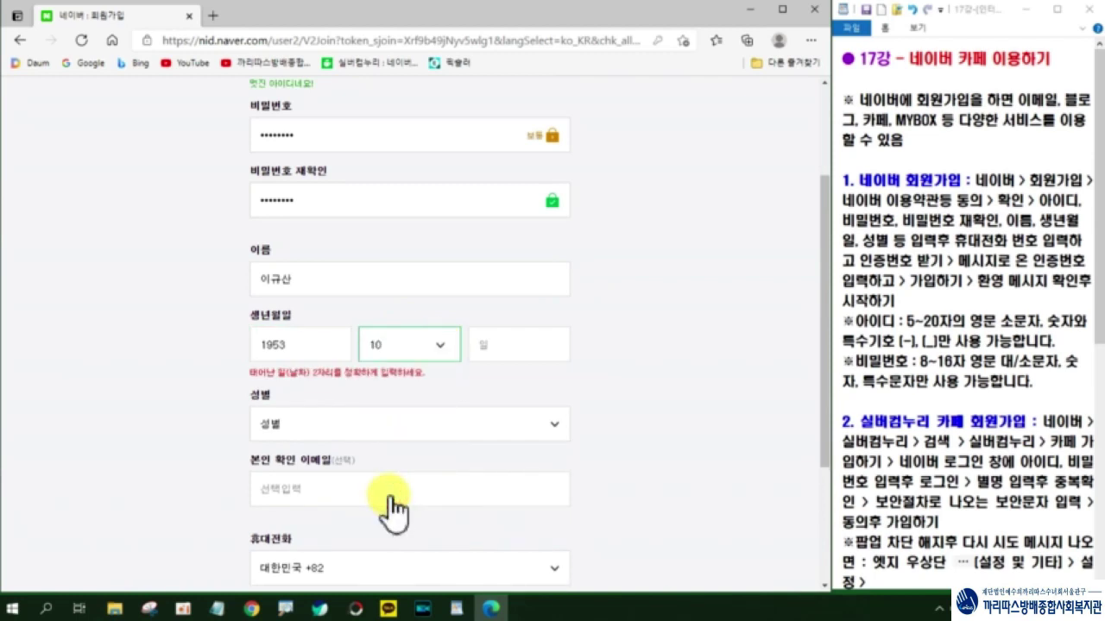
left_click(524, 347)
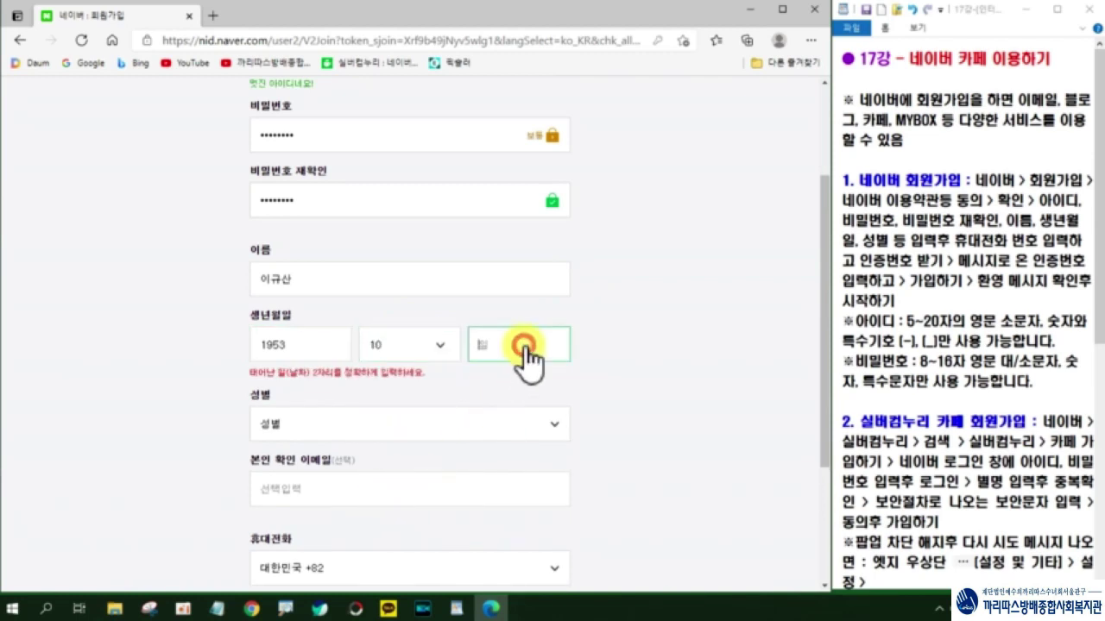
type("5")
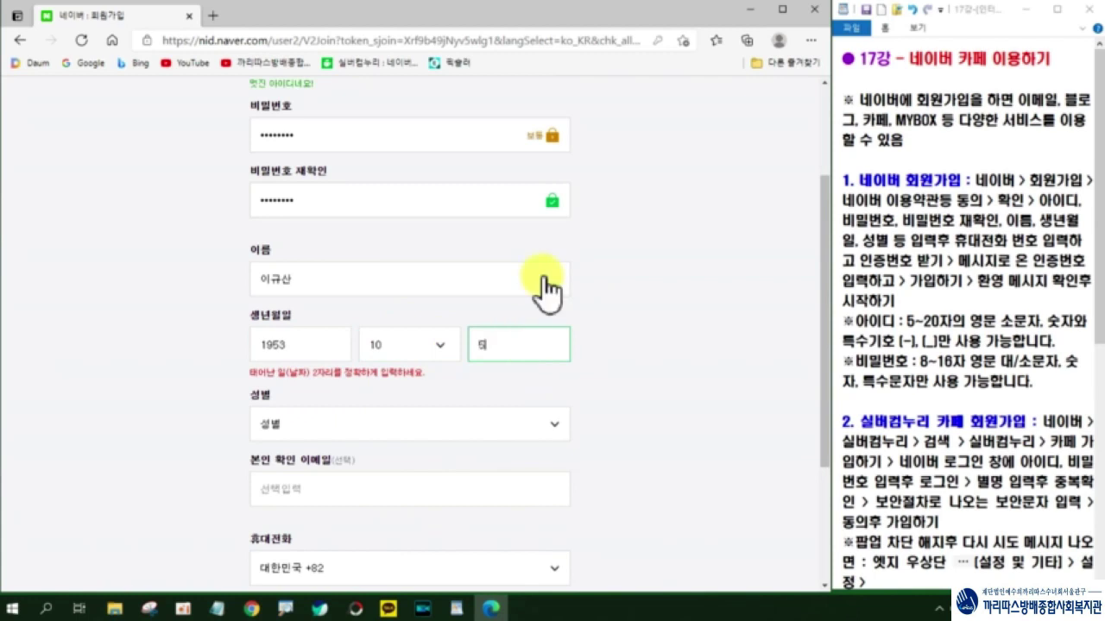
left_click(612, 393)
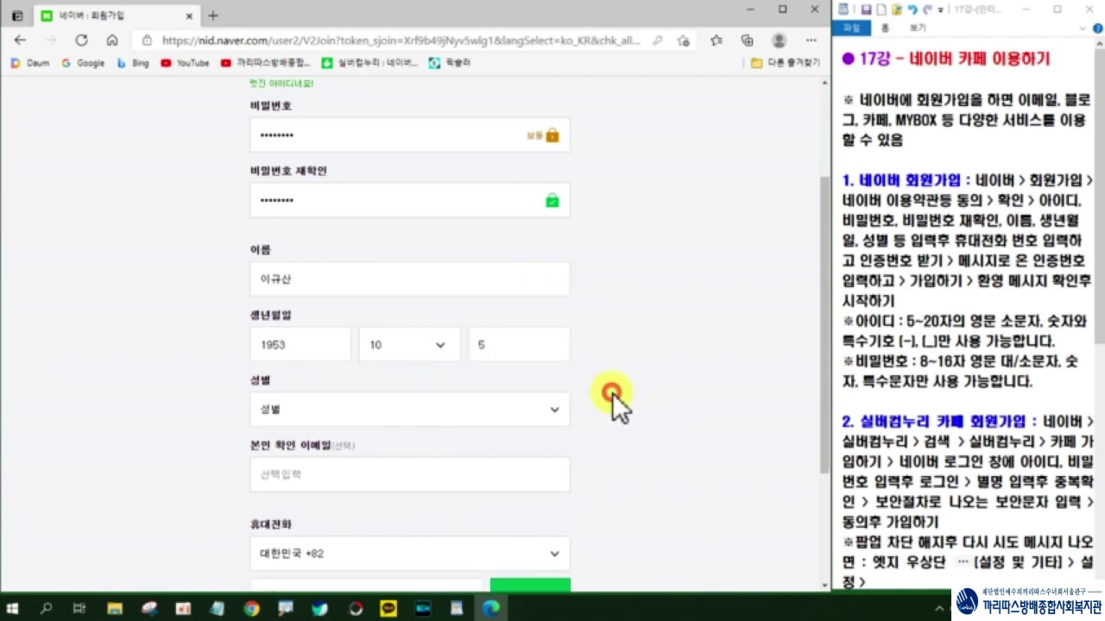
left_click(555, 410)
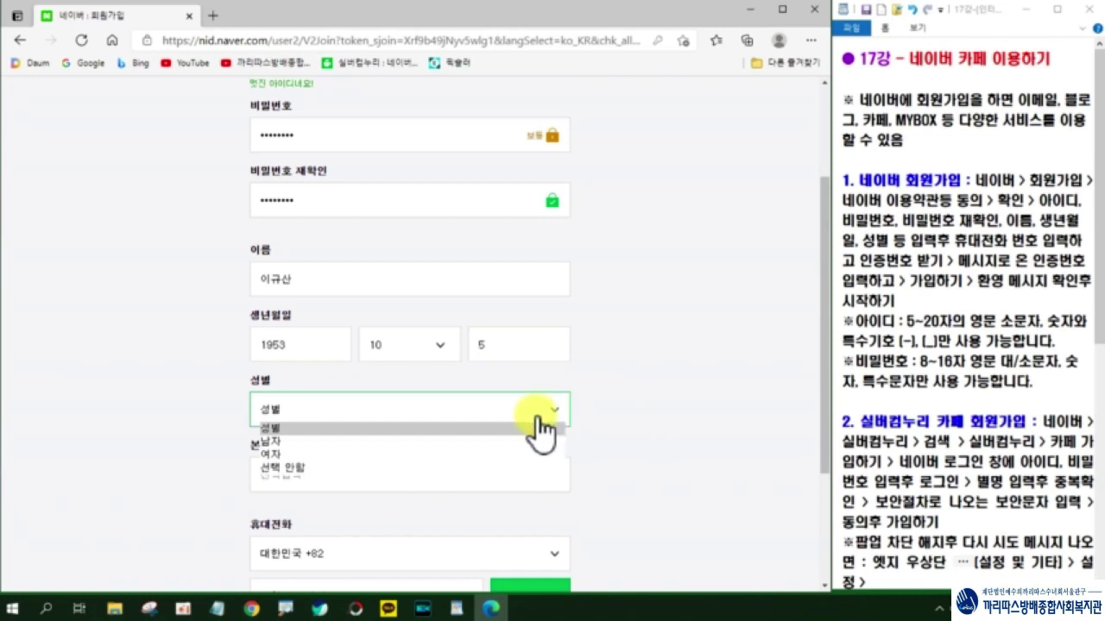
left_click(305, 442)
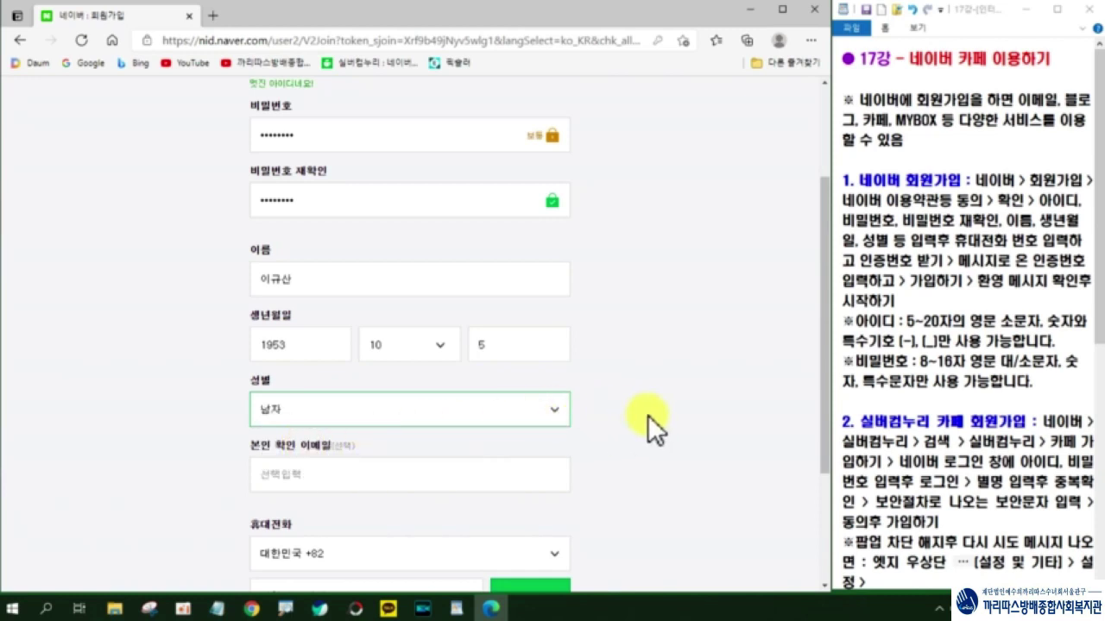
scroll(647, 414, "down", 2)
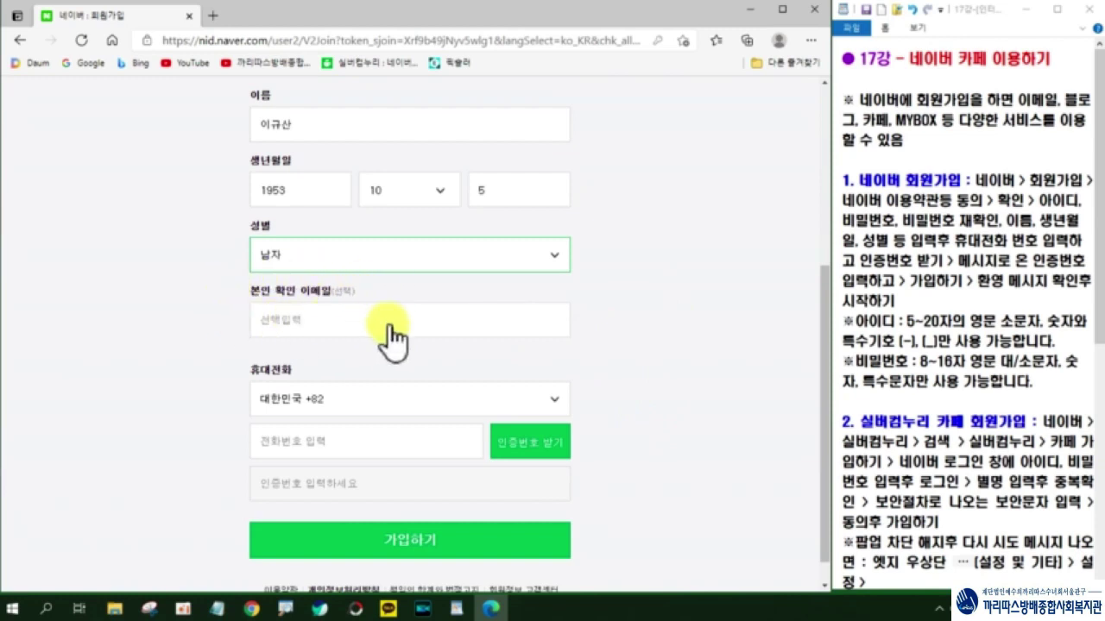
- Enter the mobile phone number, request a verification code, and type in the received code
scroll(702, 332, "down", 1)
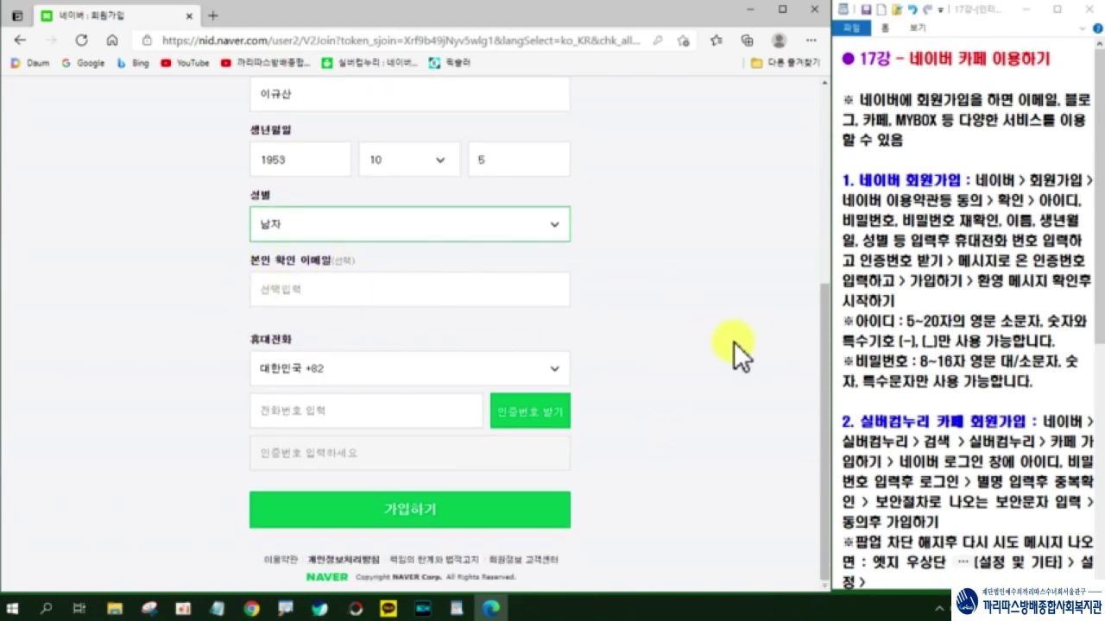
left_click(344, 413)
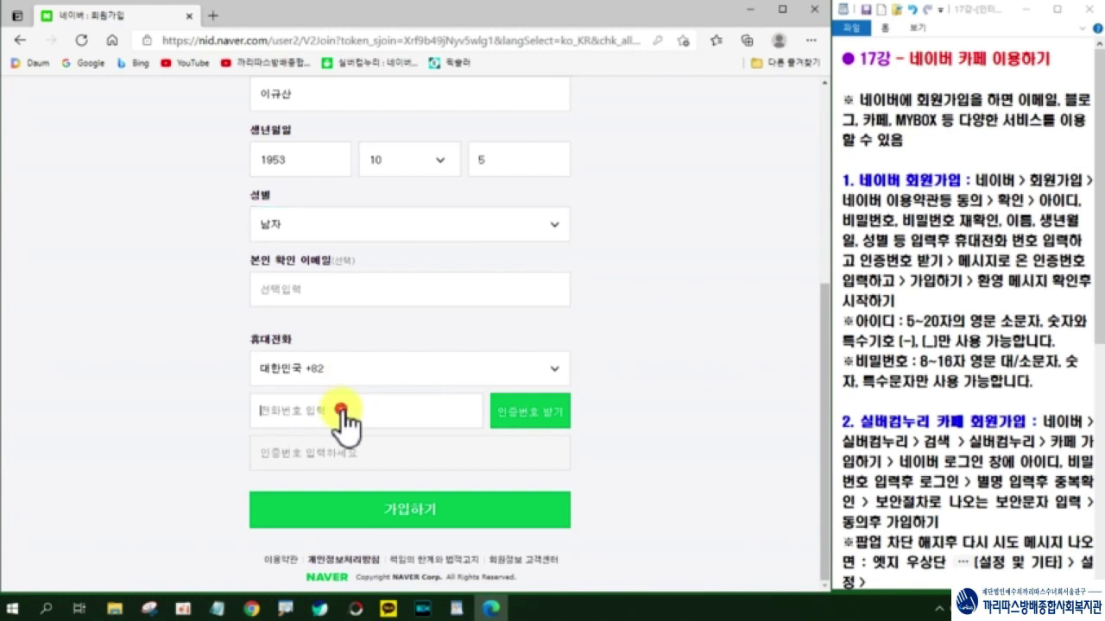
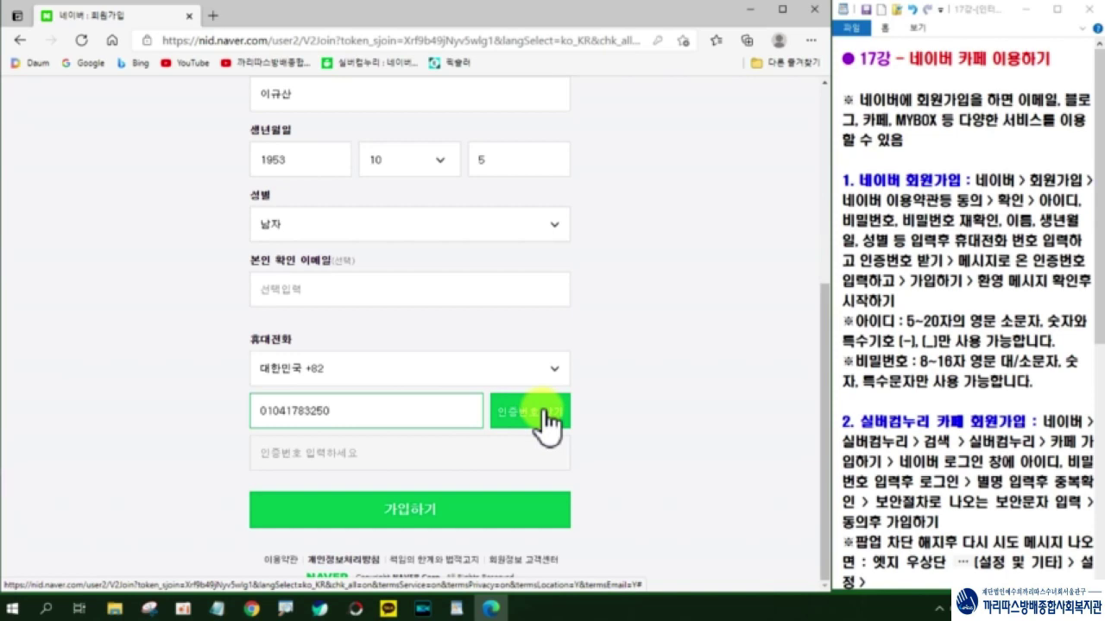
left_click(546, 416)
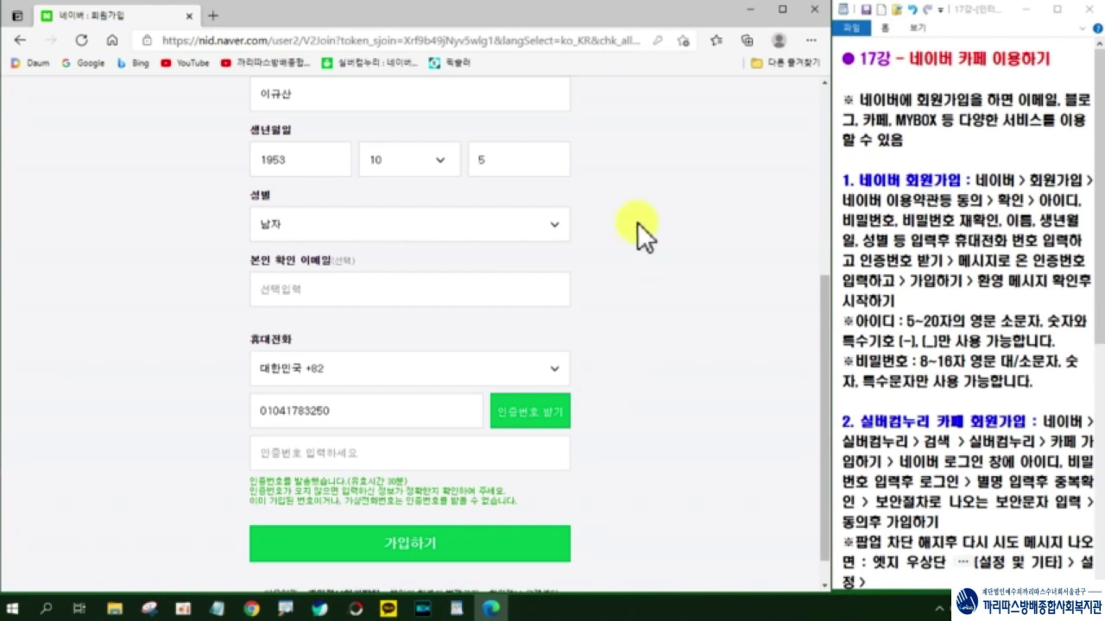
left_click(397, 449)
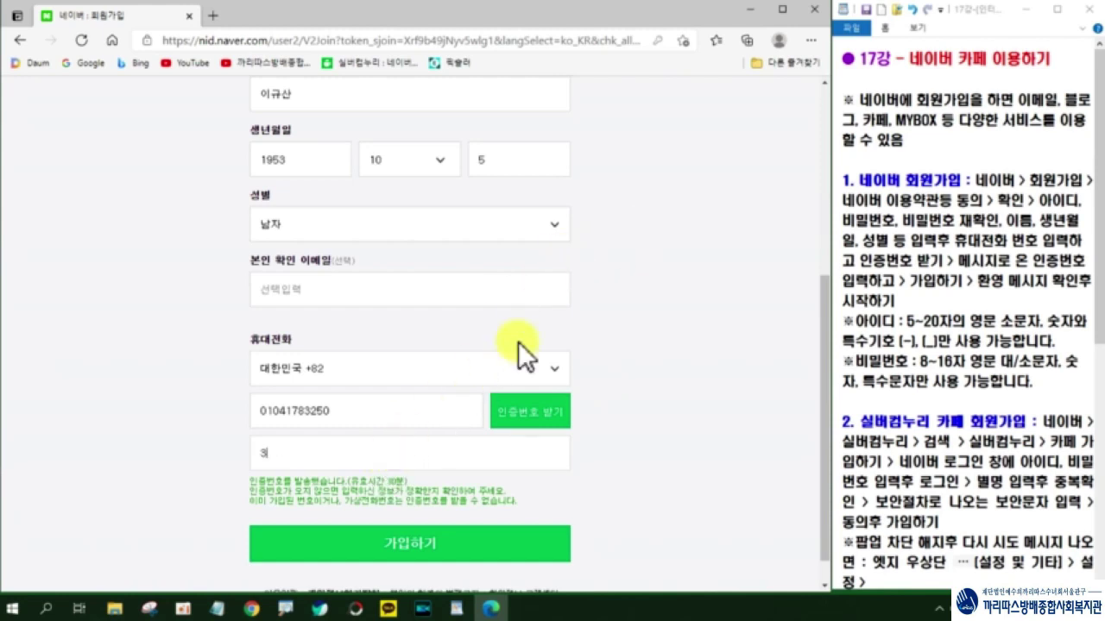
left_click_drag(825, 316, 838, 345)
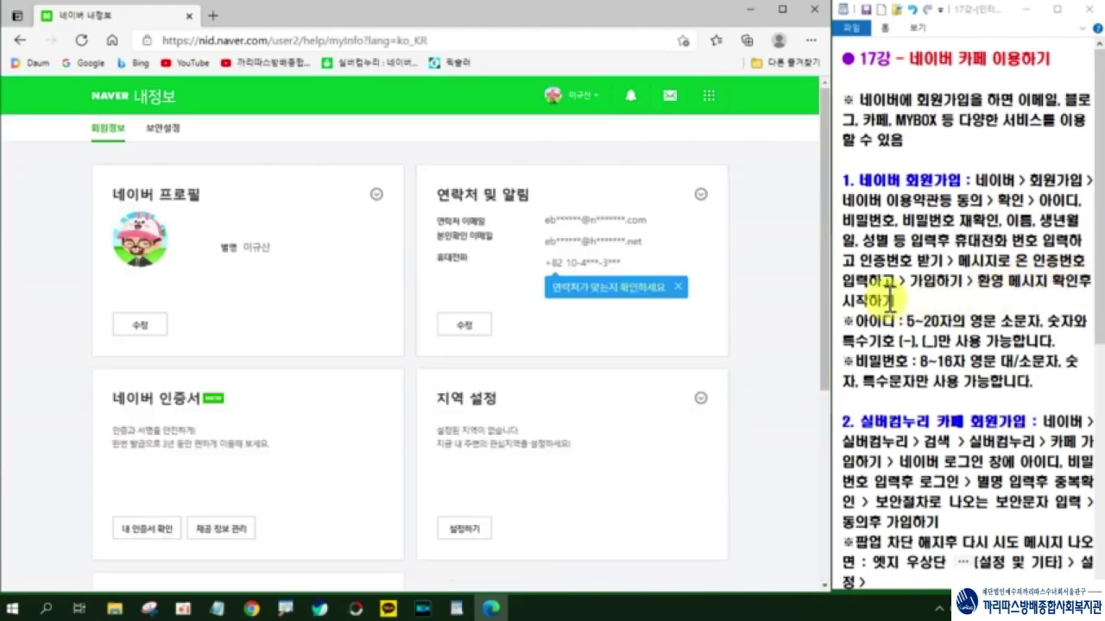
- View the 보안설정 settings, then choose 로그아웃 from the account menu
left_click(163, 128)
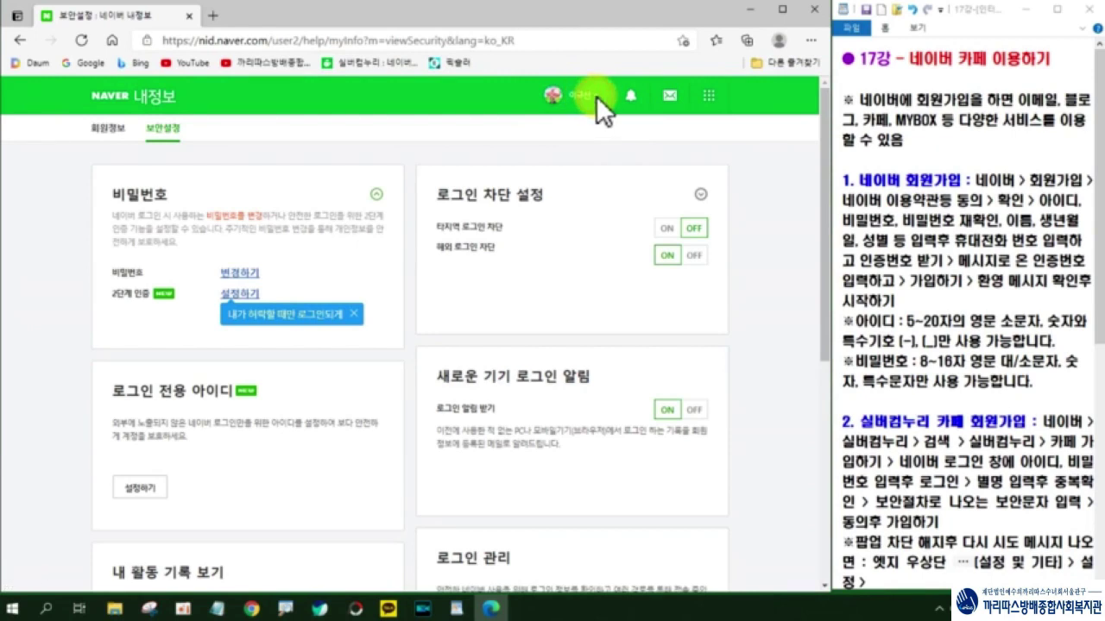
left_click(590, 97)
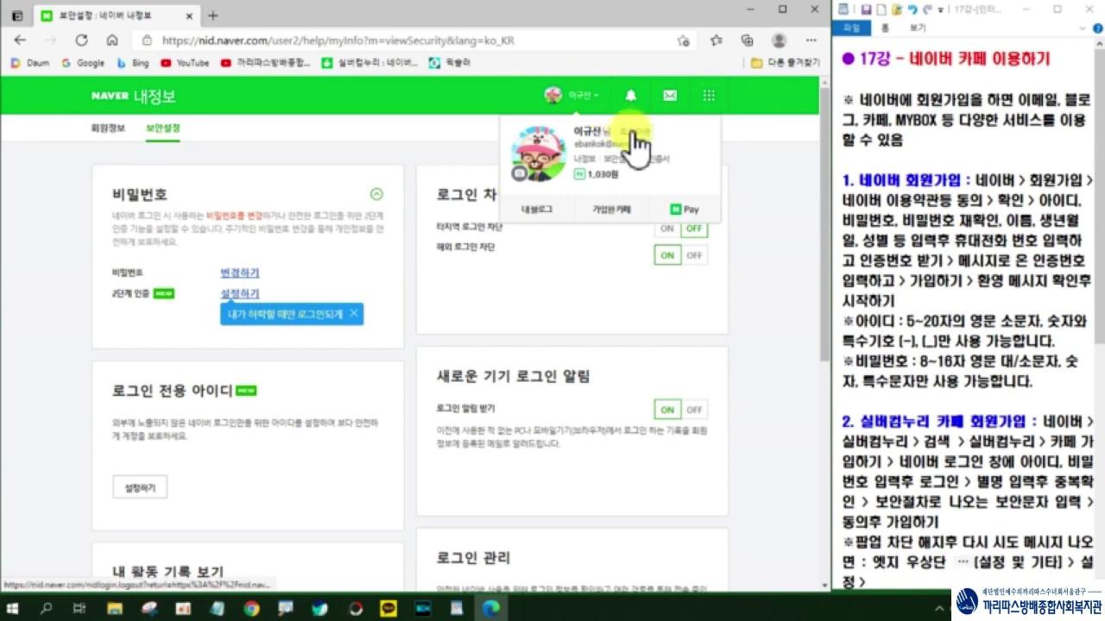
left_click(634, 134)
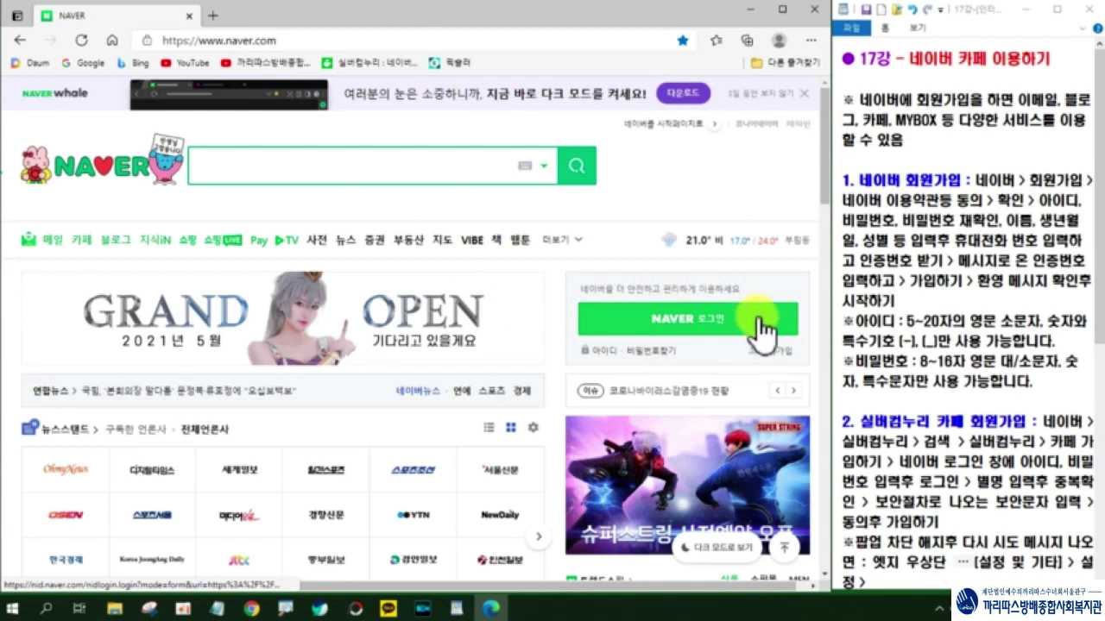
- Go to the Naver login page and sign in with the account ID and password
left_click(682, 325)
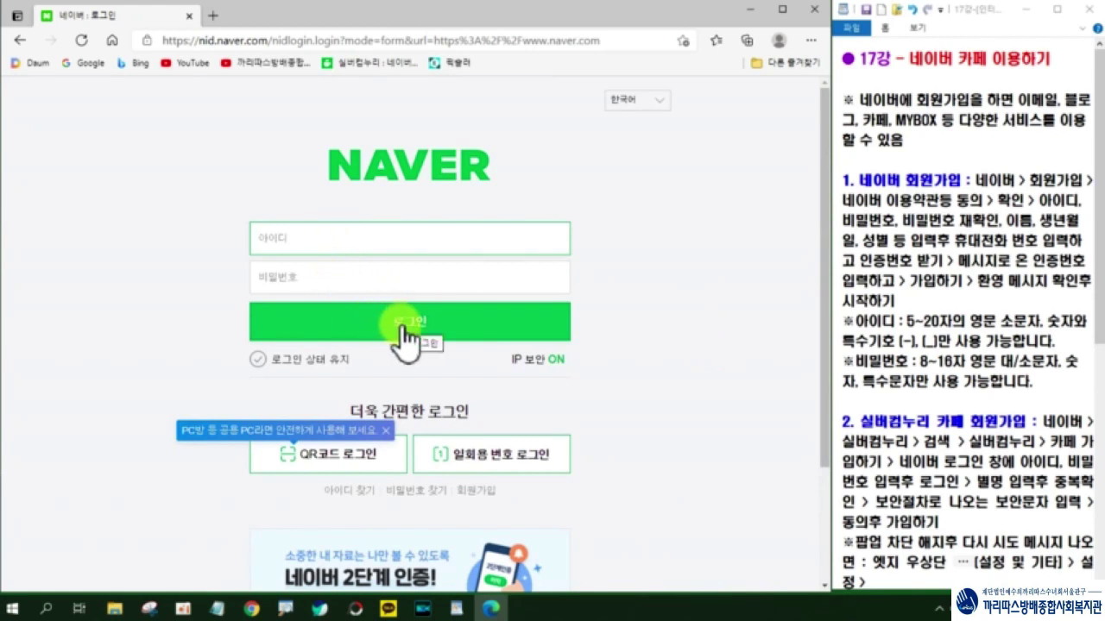
left_click(301, 241)
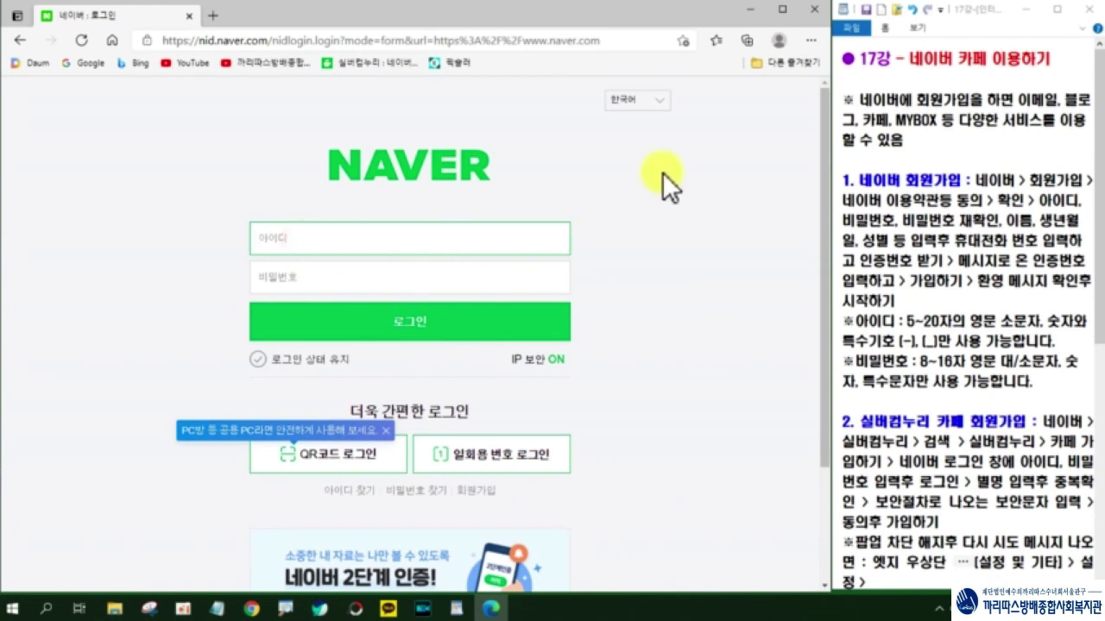
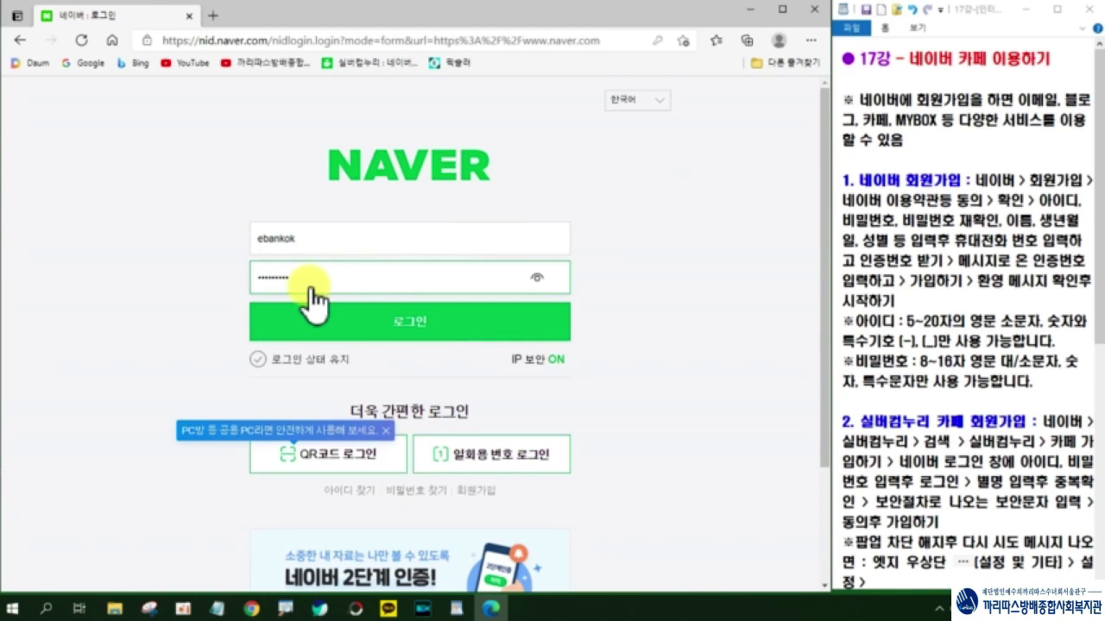
left_click(411, 324)
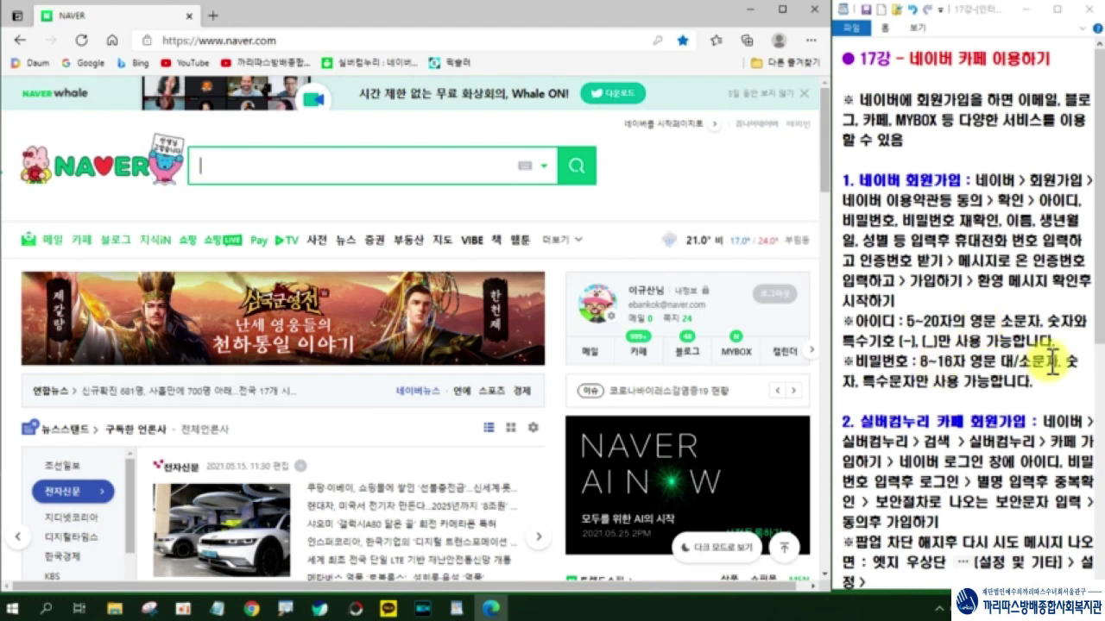
left_click(828, 136)
left_click_drag(828, 136, 831, 153)
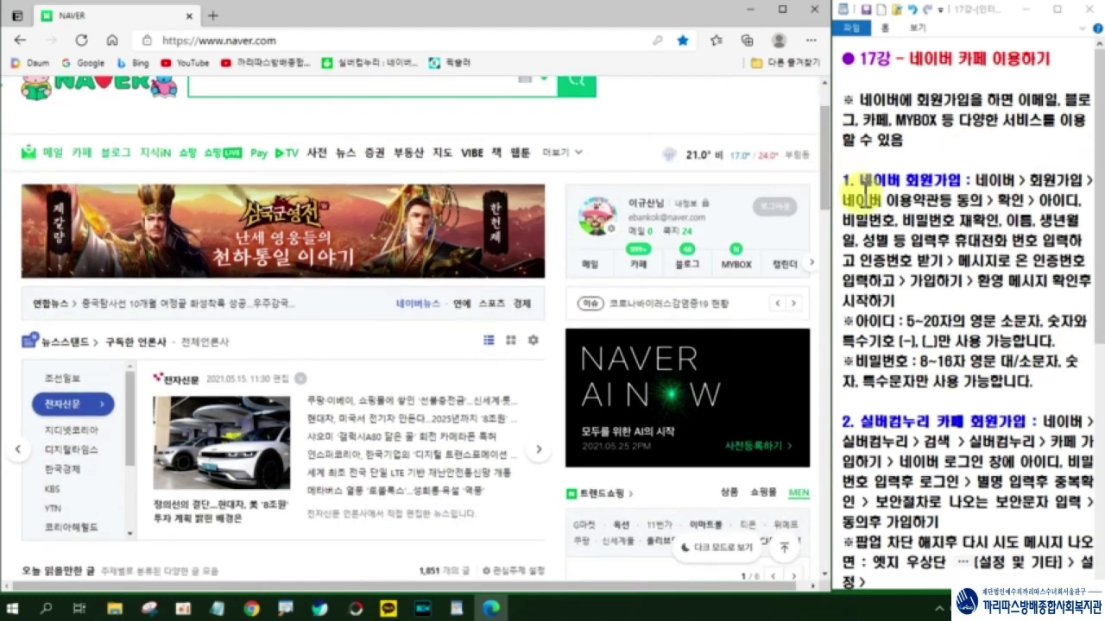
key("ctrl+2")
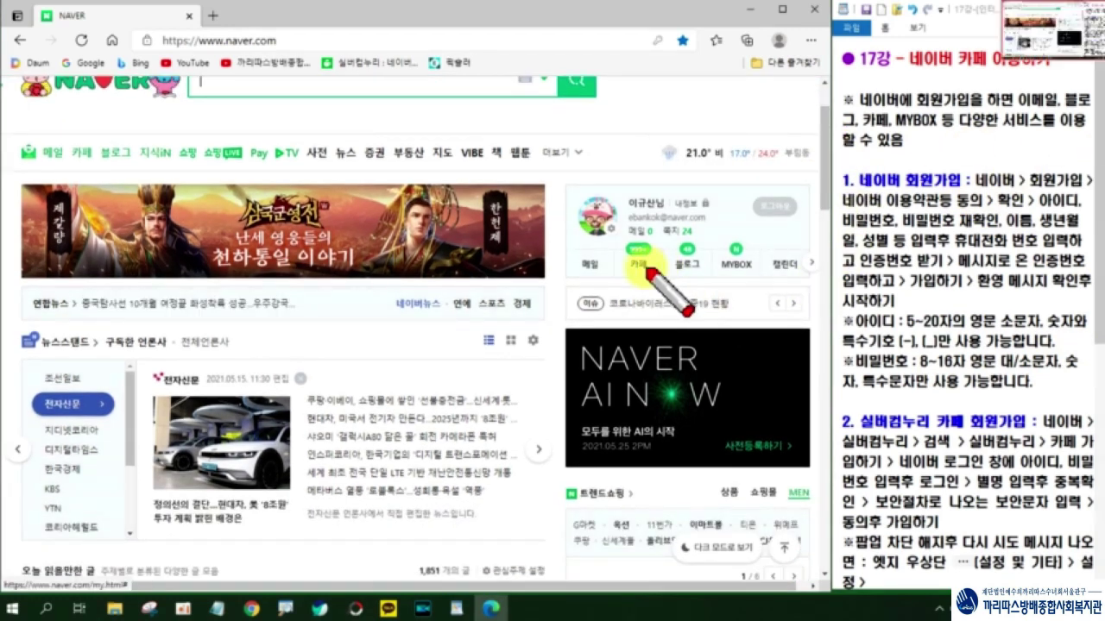
mouse_move(649, 247)
left_mouse_down()
mouse_move(623, 259)
mouse_move(656, 246)
mouse_move(647, 272)
left_mouse_up()
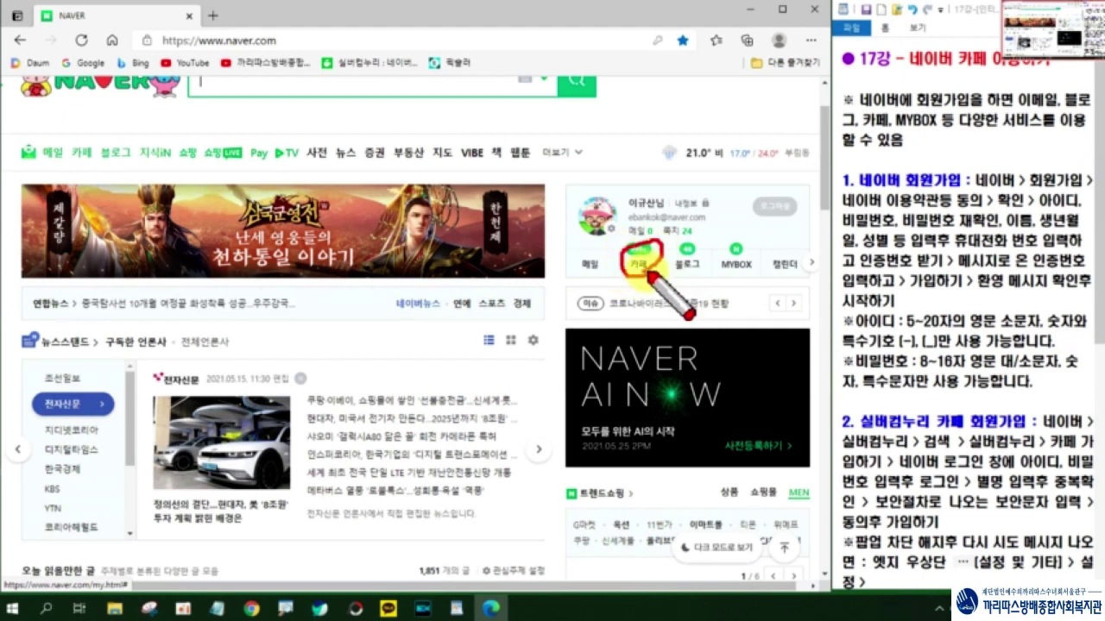
key("Escape")
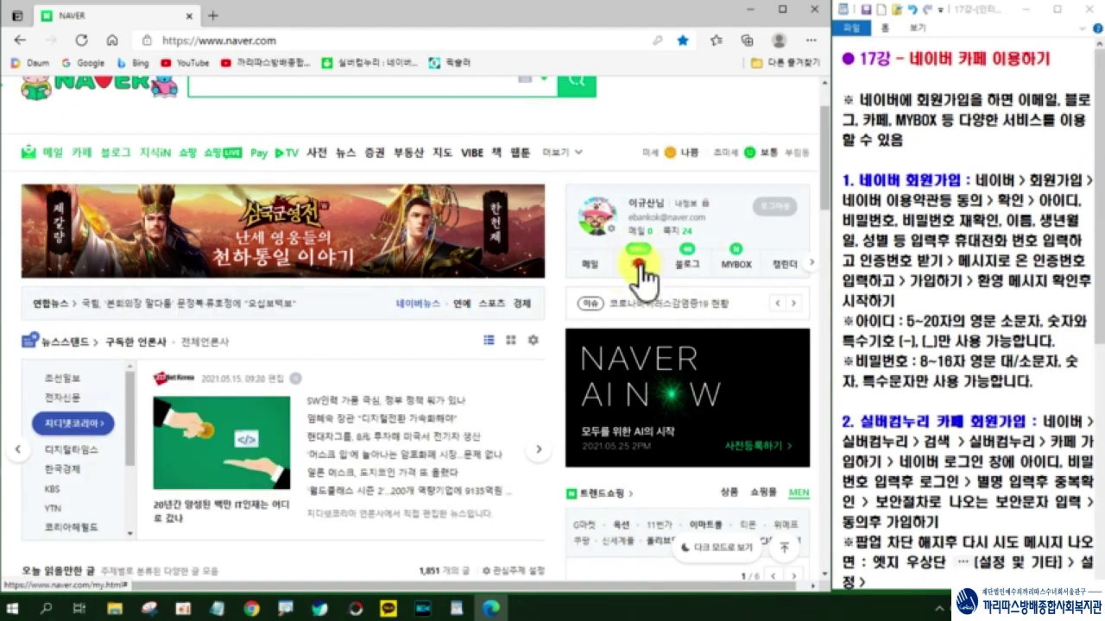
left_click(641, 266)
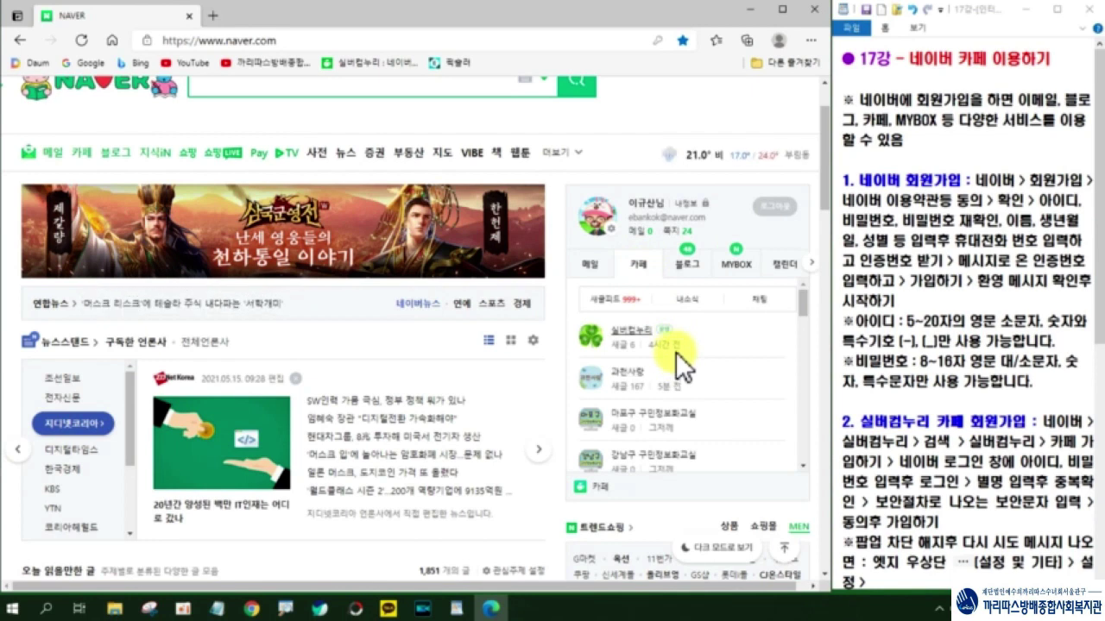
key("ctrl+shift+d")
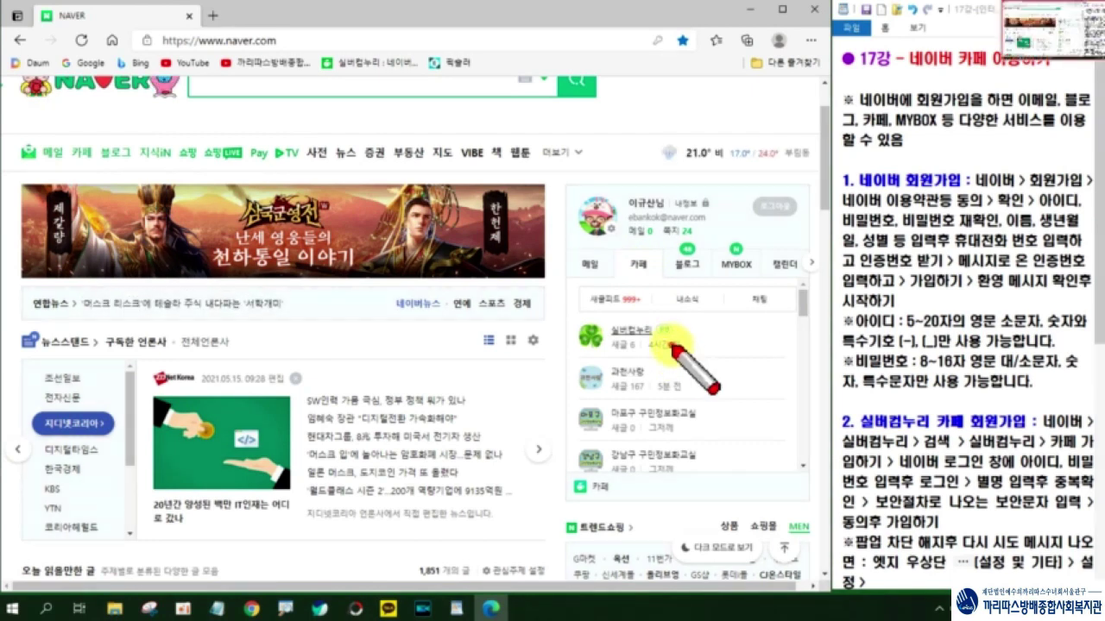
mouse_move(671, 344)
left_mouse_down()
mouse_move(609, 349)
mouse_move(615, 314)
mouse_move(672, 334)
left_mouse_up()
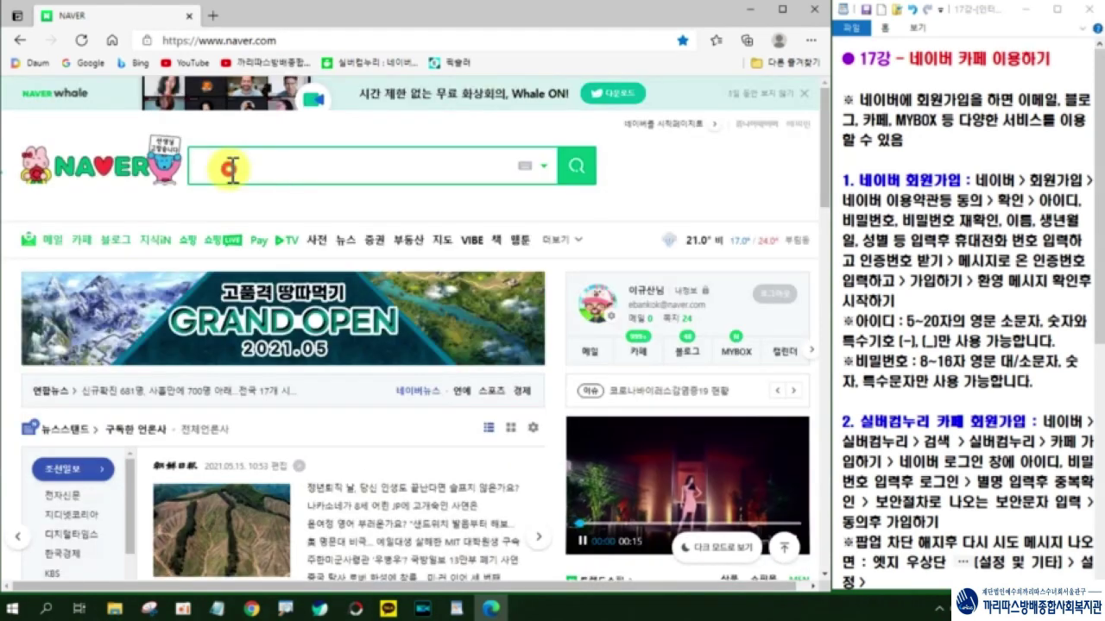
- Search Naver for 실버컴누리, fixing the typo in the search text
left_click(244, 164)
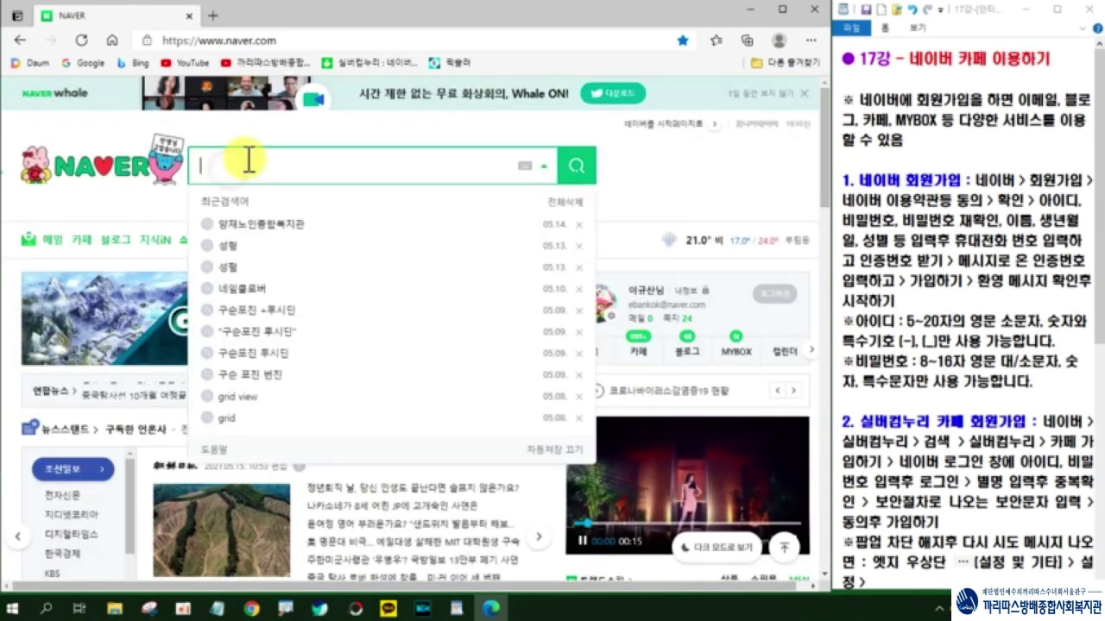
type("ㅅㅣㄹㅂㅓ")
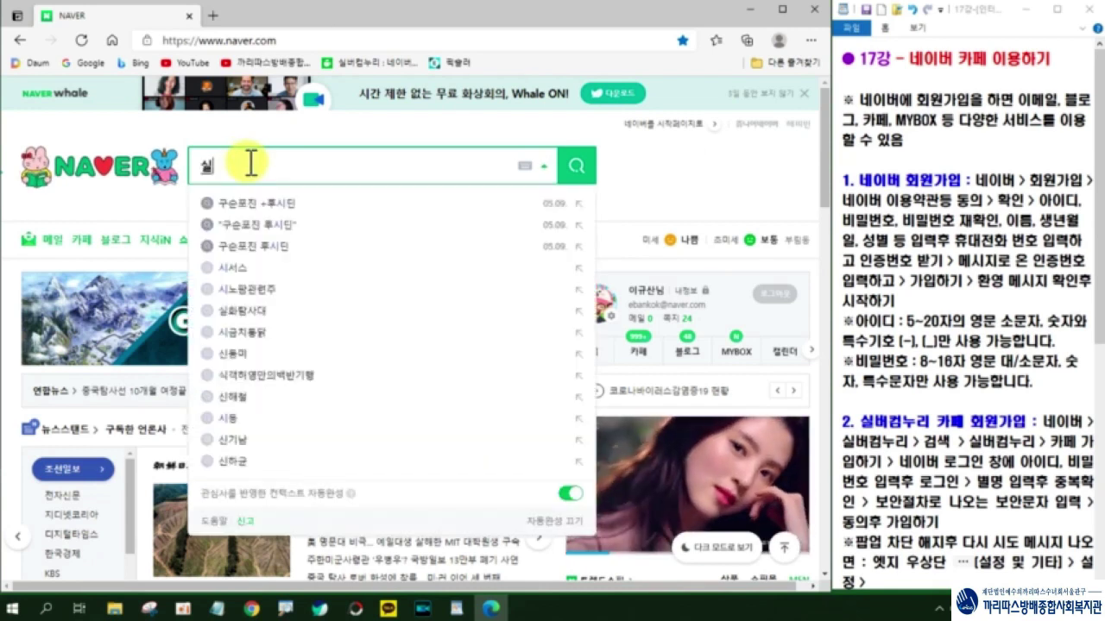
key("BackSpace")
key("BackSpace")
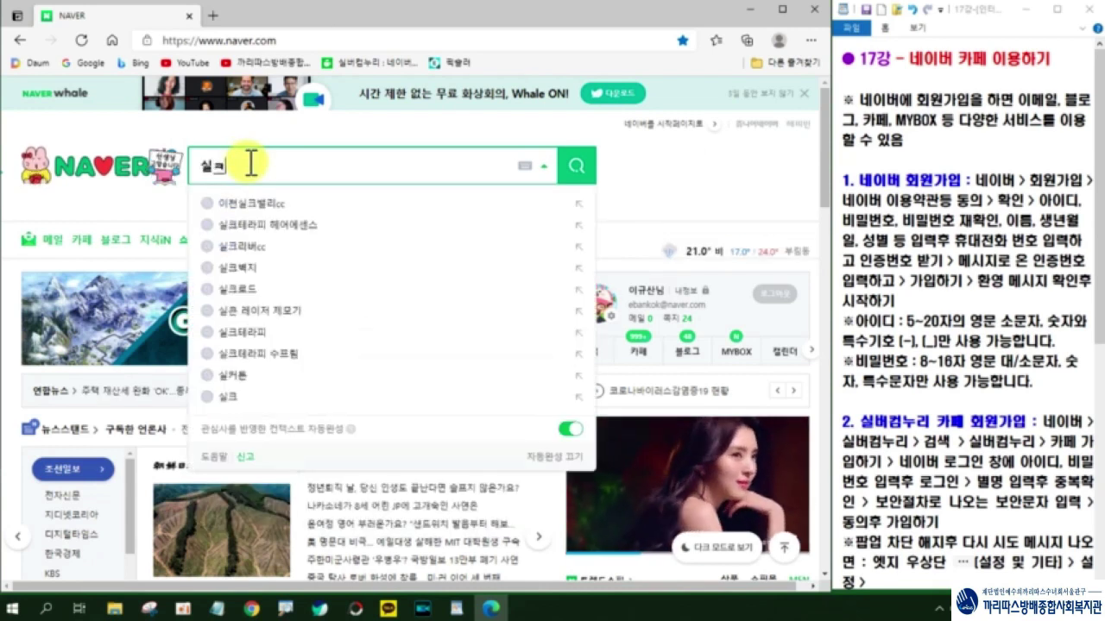
key("BackSpace")
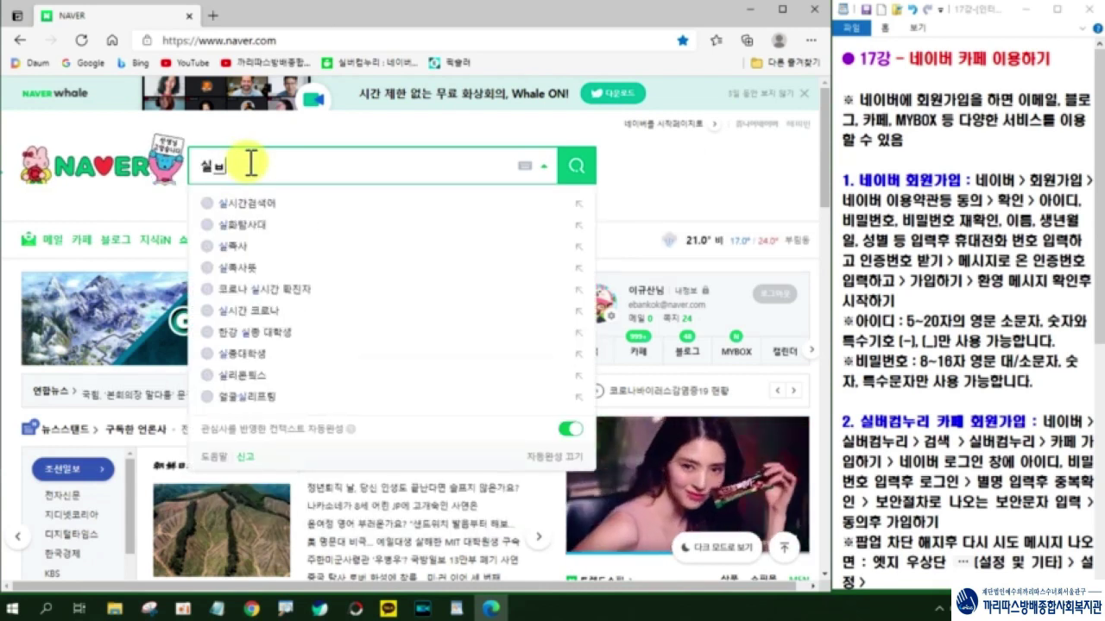
type("ㅂㅓㅋㅓㅁㄴㅜㄹㅣ")
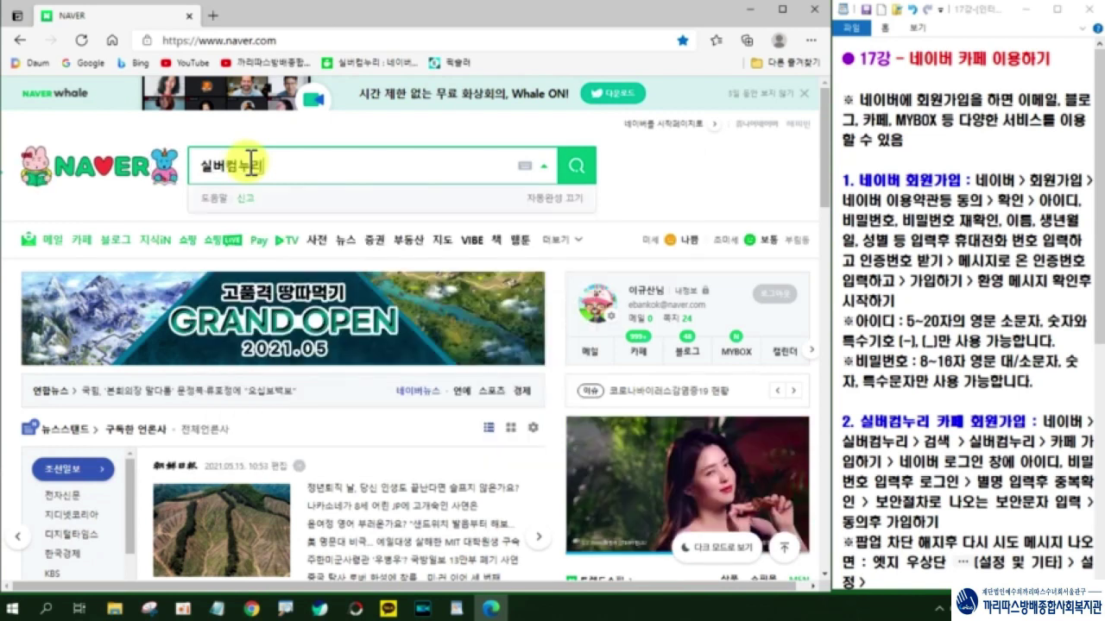
left_click(576, 166)
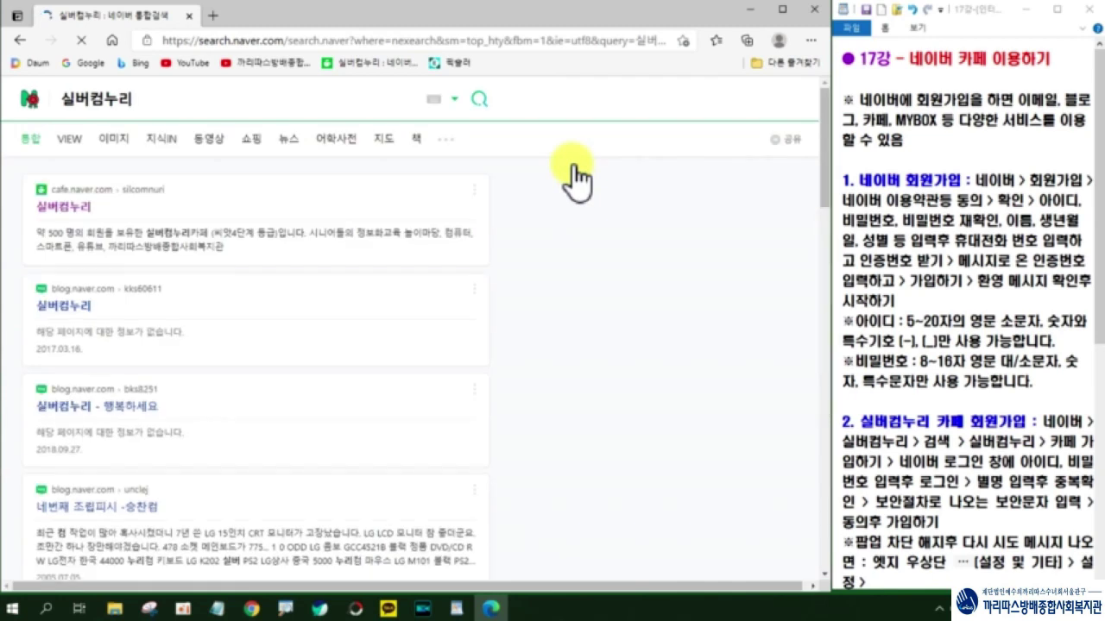
- Mark the 실버컴누리 café result with a pen annotation, then clear it
left_click(49, 212)
key("ctrl+2")
mouse_move(139, 219)
left_mouse_down()
mouse_move(32, 176)
mouse_move(159, 176)
mouse_move(115, 220)
left_mouse_up()
key("Escape")
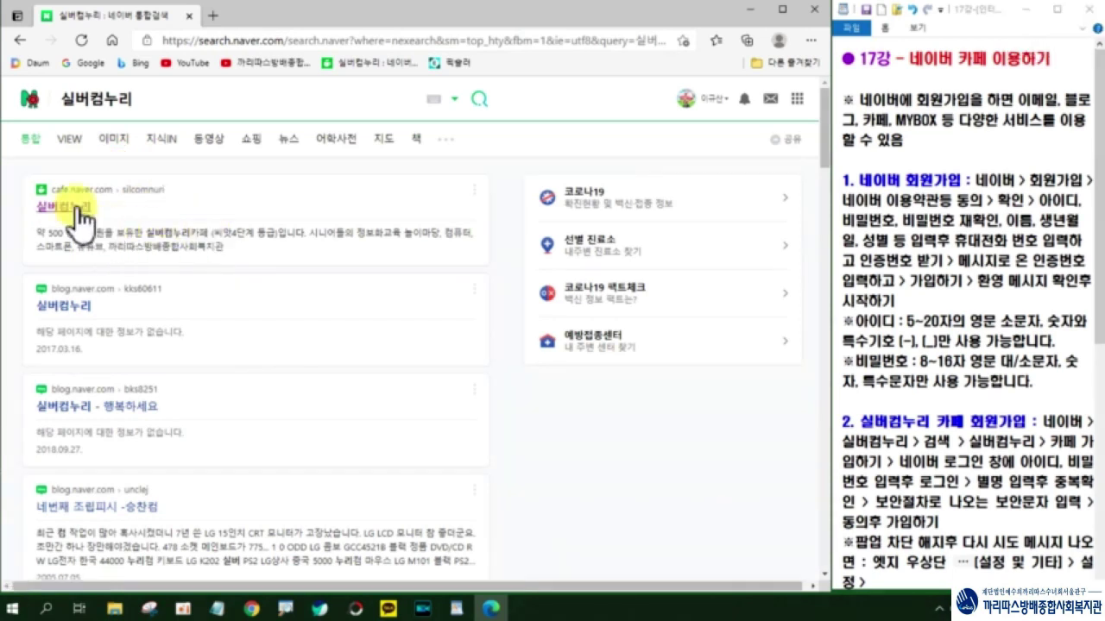
- Open the 실버컴누리 café result and scroll through its home page post lists
left_click(71, 209)
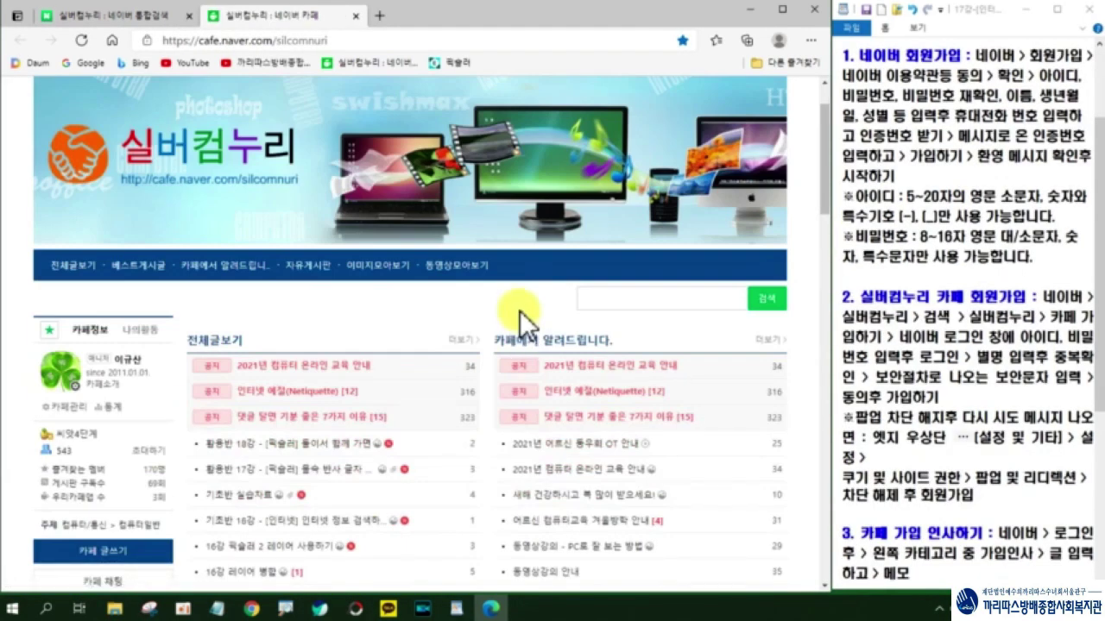
scroll(513, 273, "down", 2)
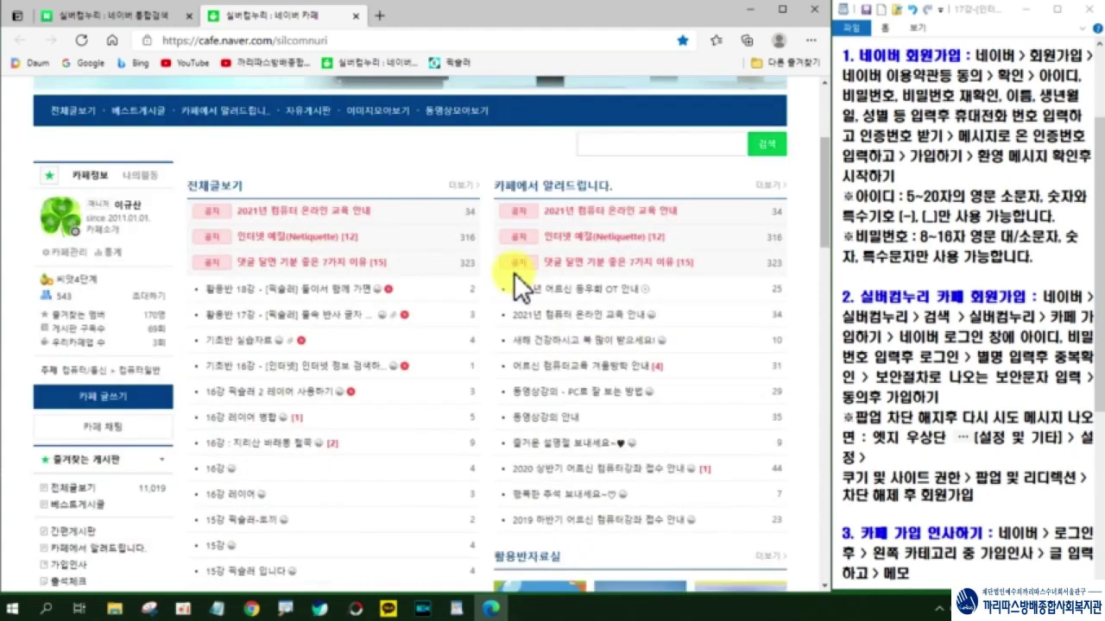
scroll(416, 328, "down", 2)
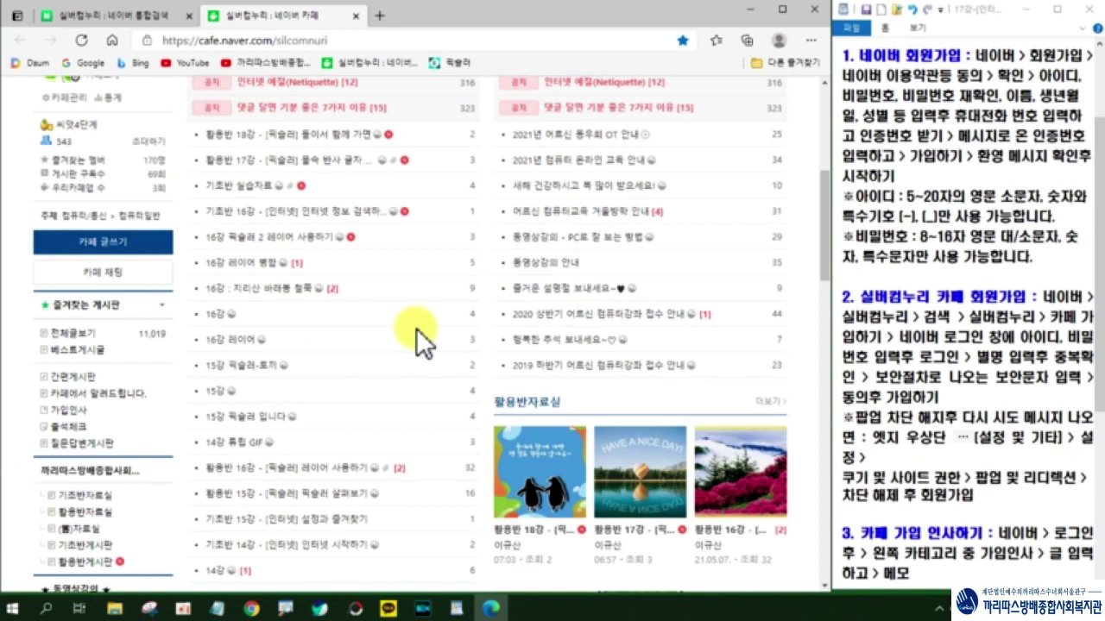
scroll(417, 328, "up", 3)
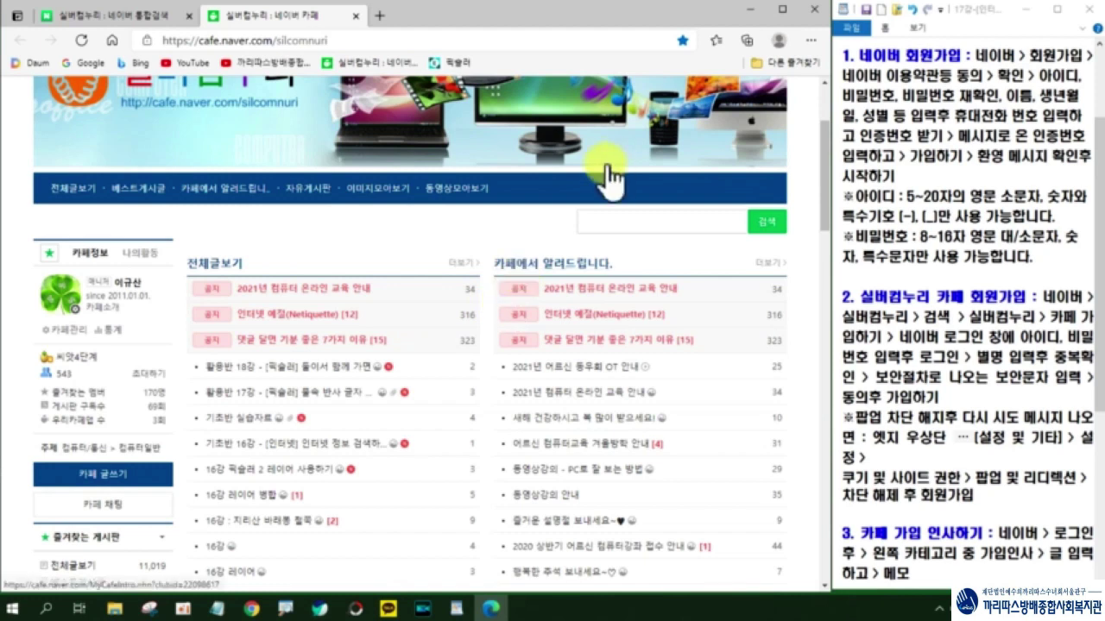
scroll(486, 274, "down", 2)
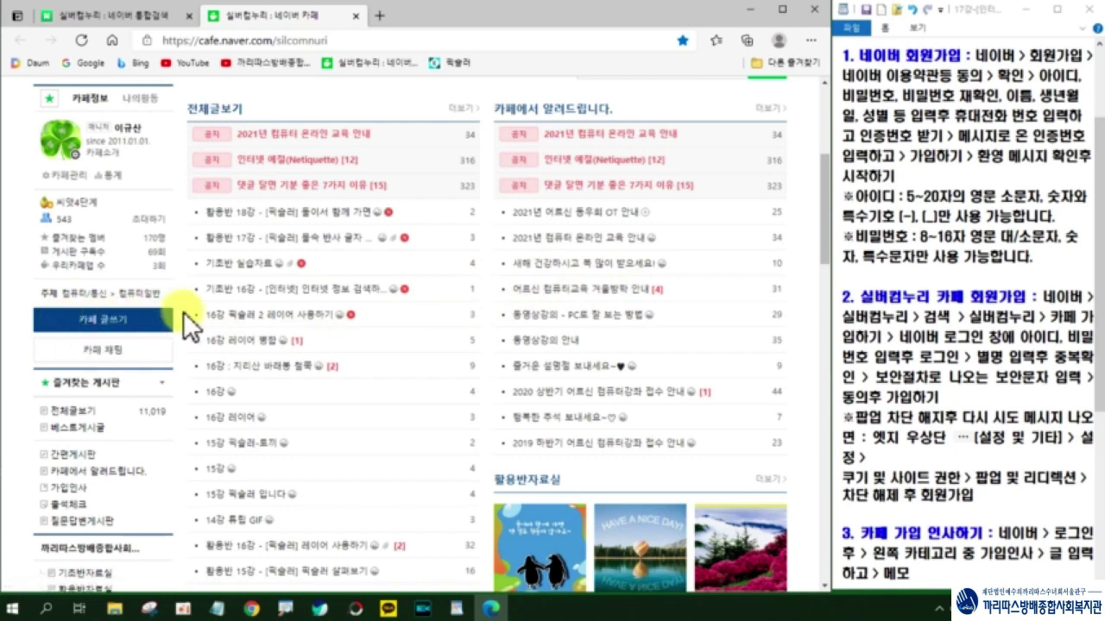
scroll(808, 186, "up", 3)
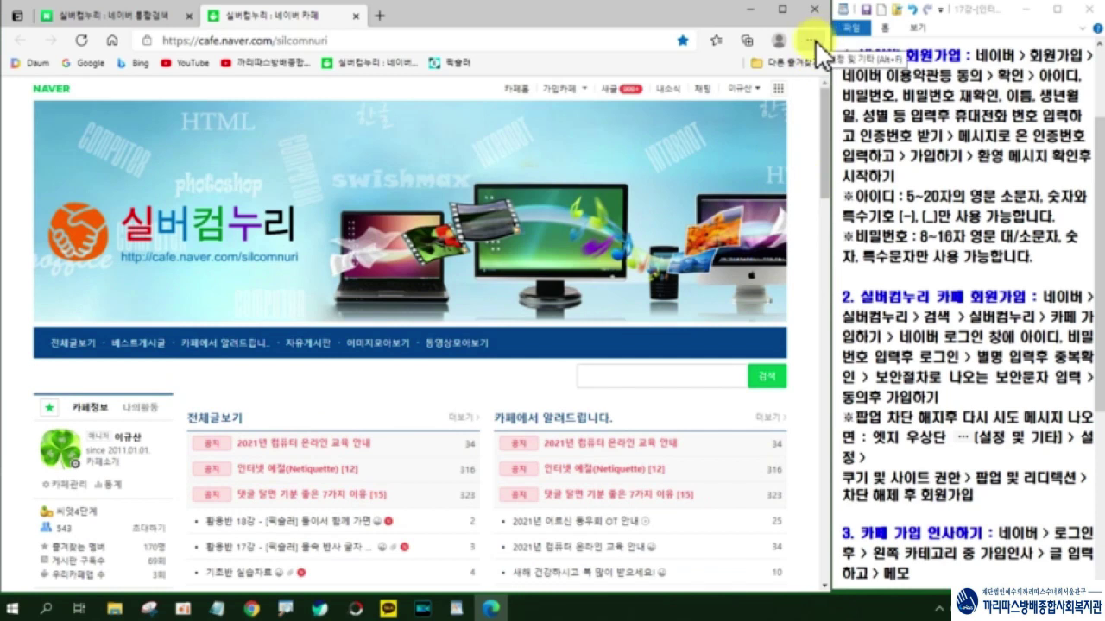
- Log out of the currently signed-in Naver account from the profile menu
left_click(753, 90)
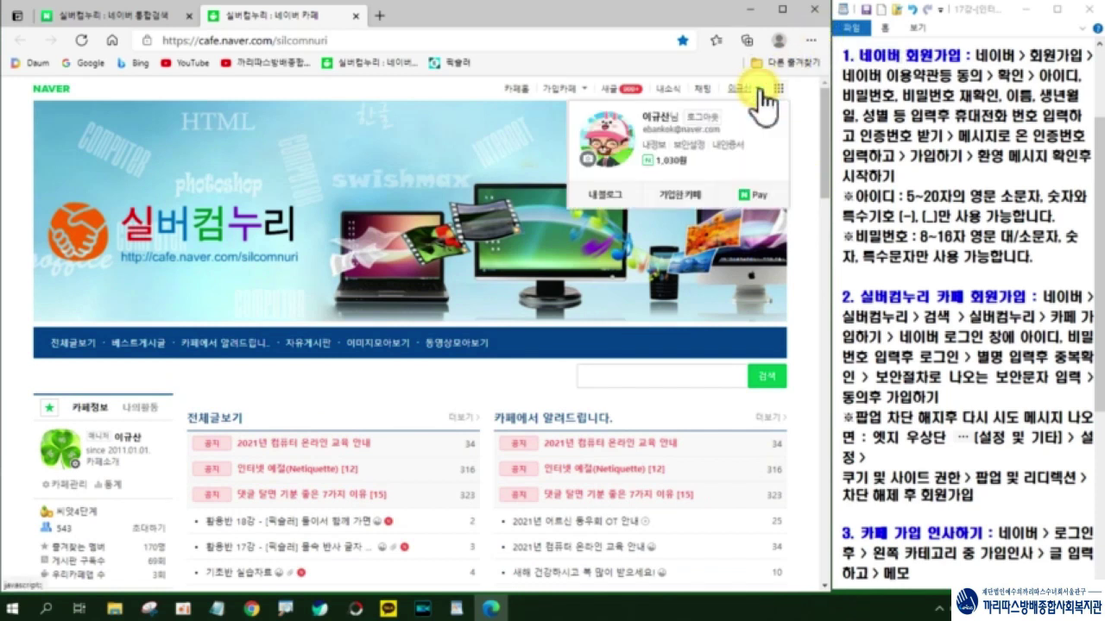
left_click(709, 128)
scroll(294, 319, "down", 3)
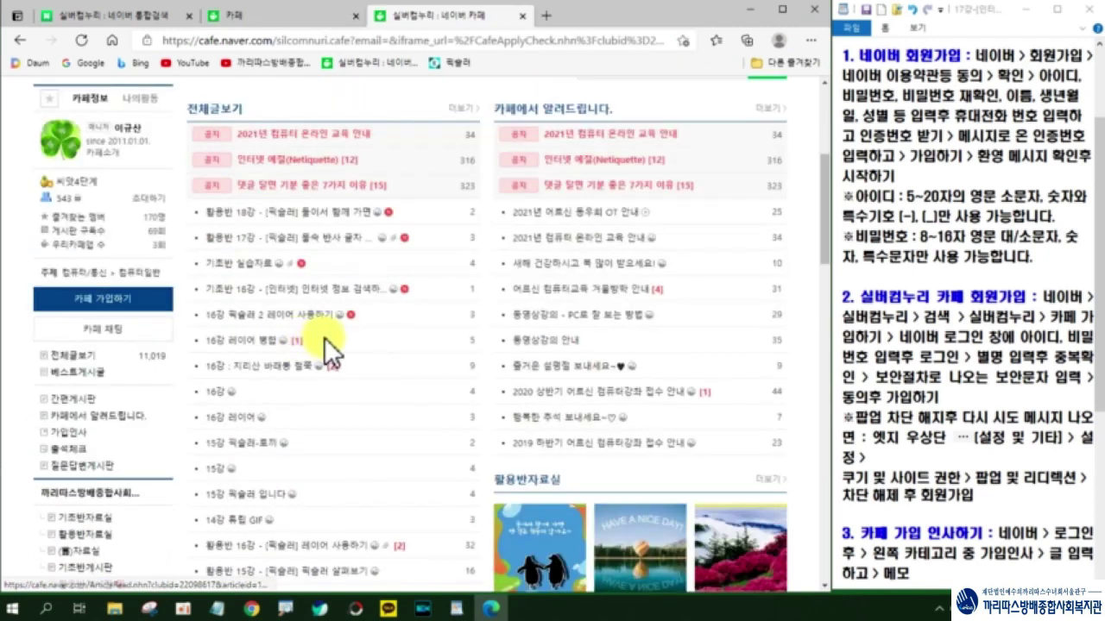
- Open the 실버컴누리 cafe's 카페 가입하기 join form from the sidebar
left_click(107, 298)
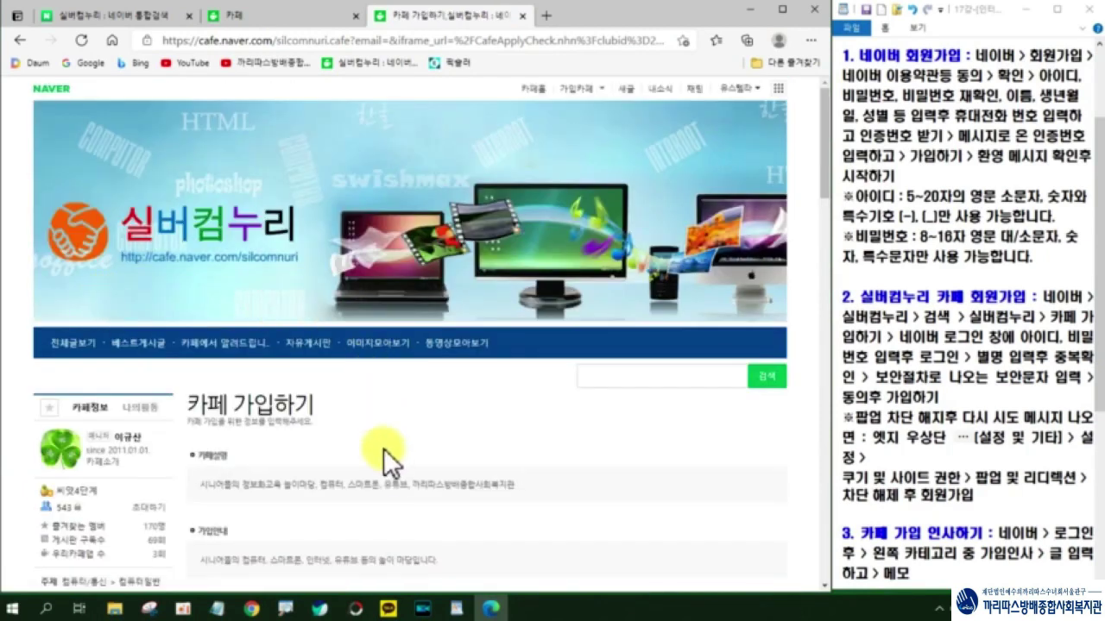
scroll(383, 447, "down", 1)
scroll(533, 391, "down", 2)
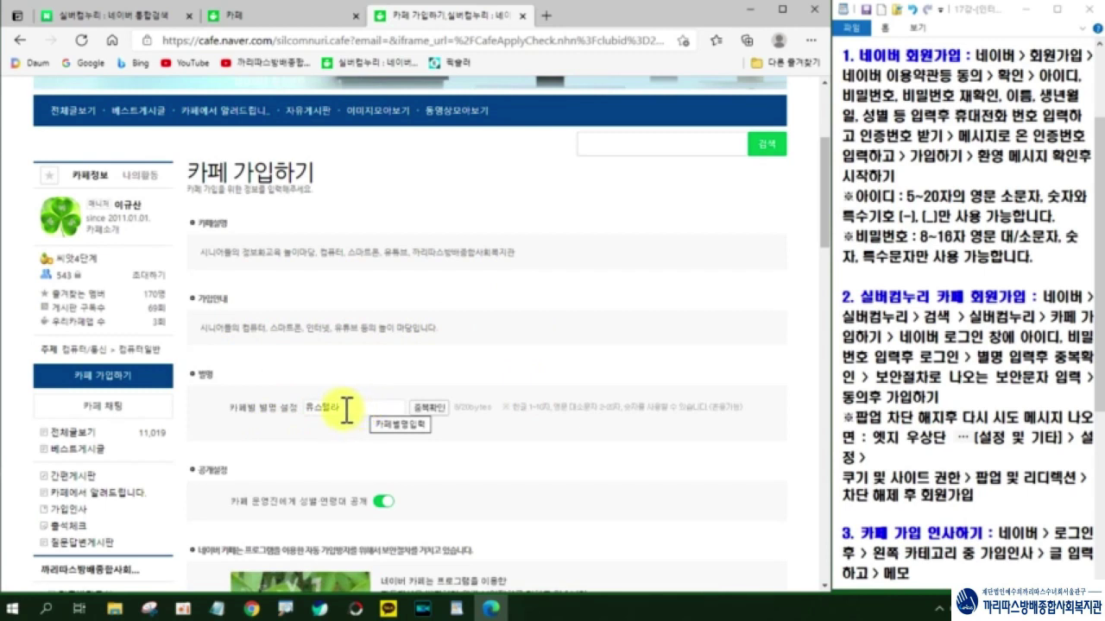
- Check the prefilled 별명 nickname with 중복확인 until it shows as available
left_click(432, 413)
left_click(409, 436)
left_click(433, 412)
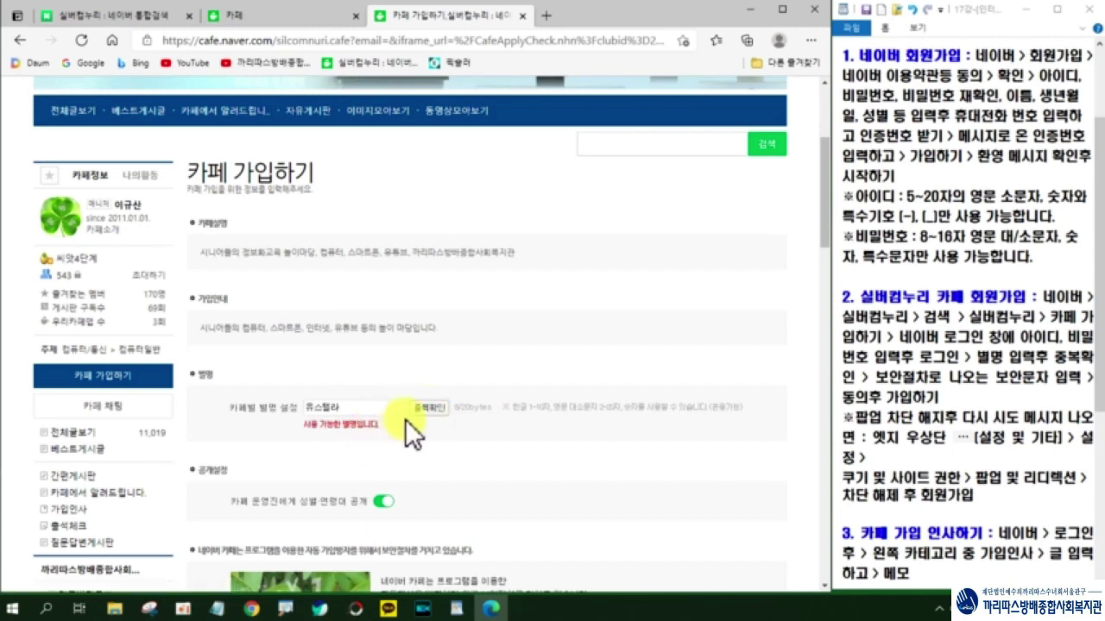
scroll(486, 400, "down", 3)
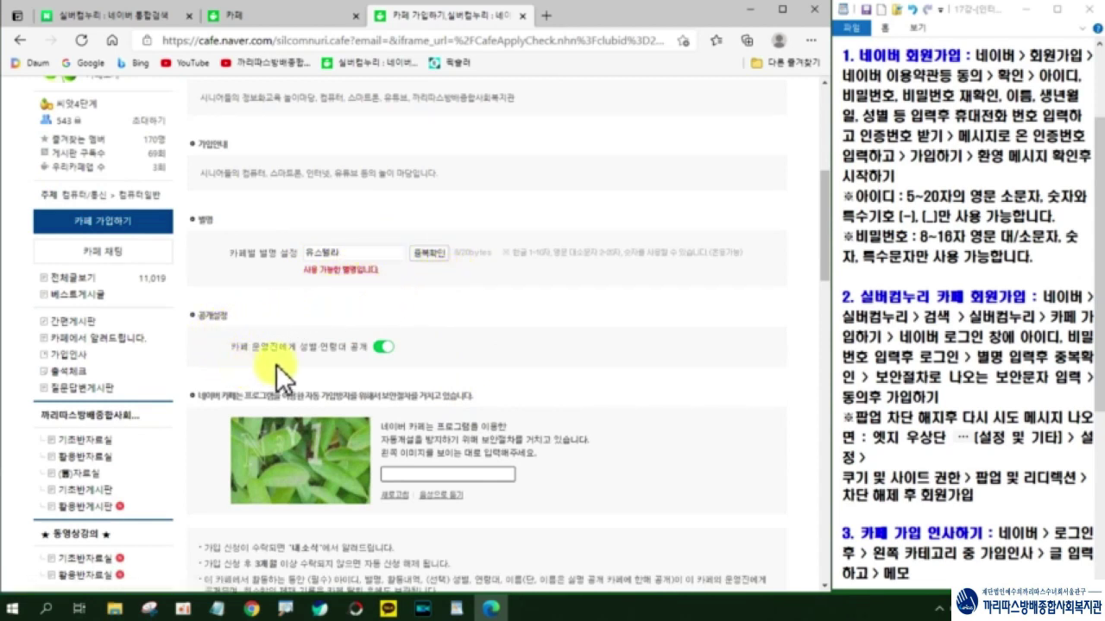
scroll(566, 332, "down", 3)
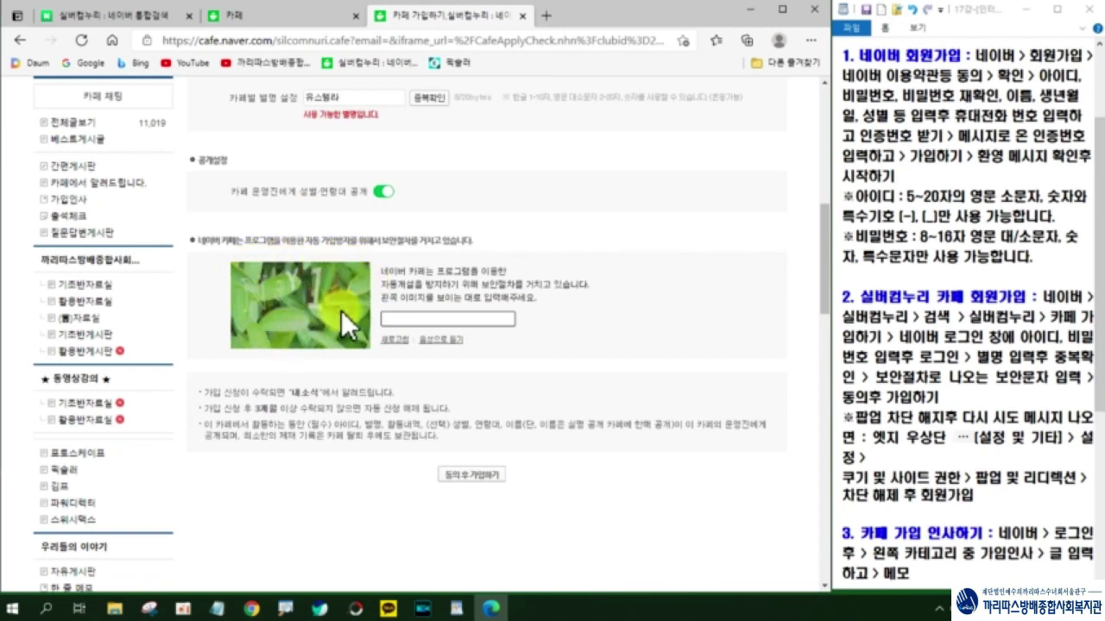
- Refresh the security image and enter its characters in the verification answer box
left_click(397, 318)
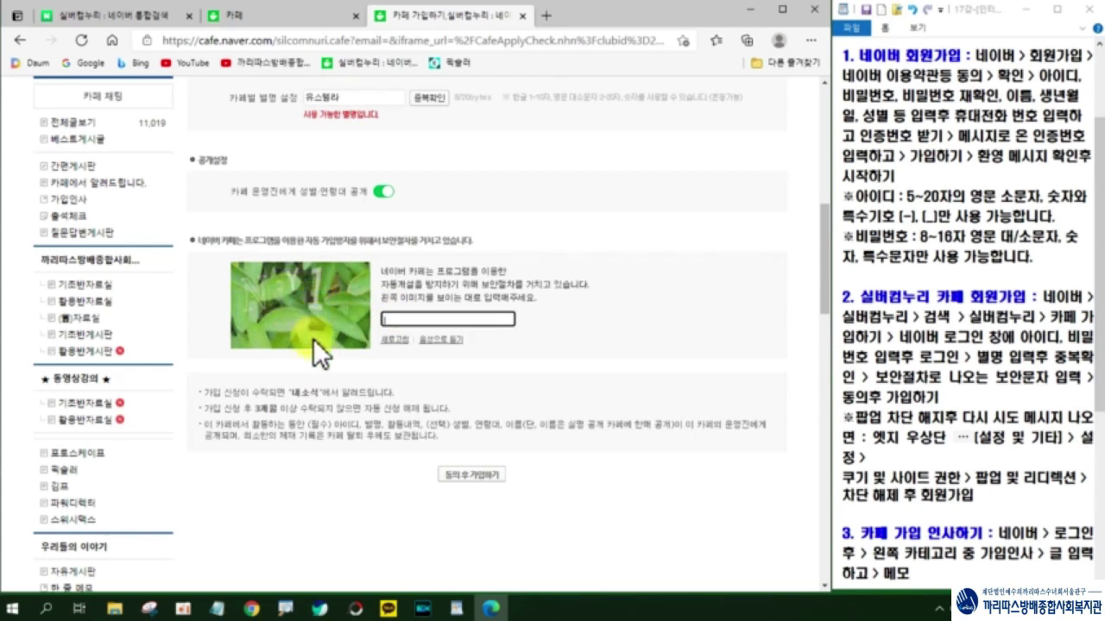
left_click(396, 341)
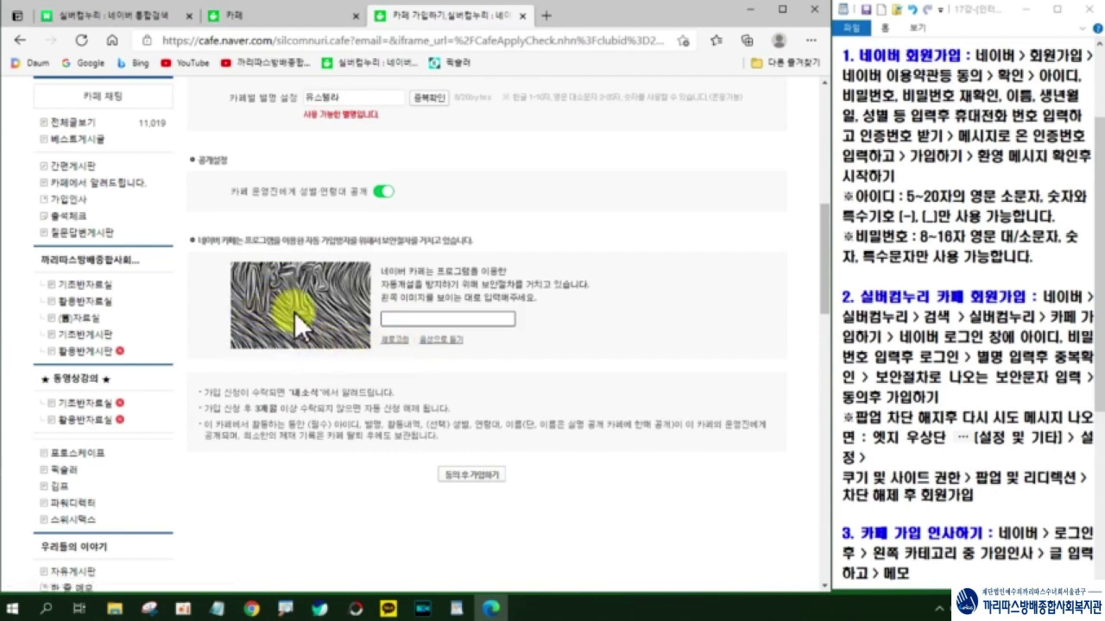
left_click(396, 318)
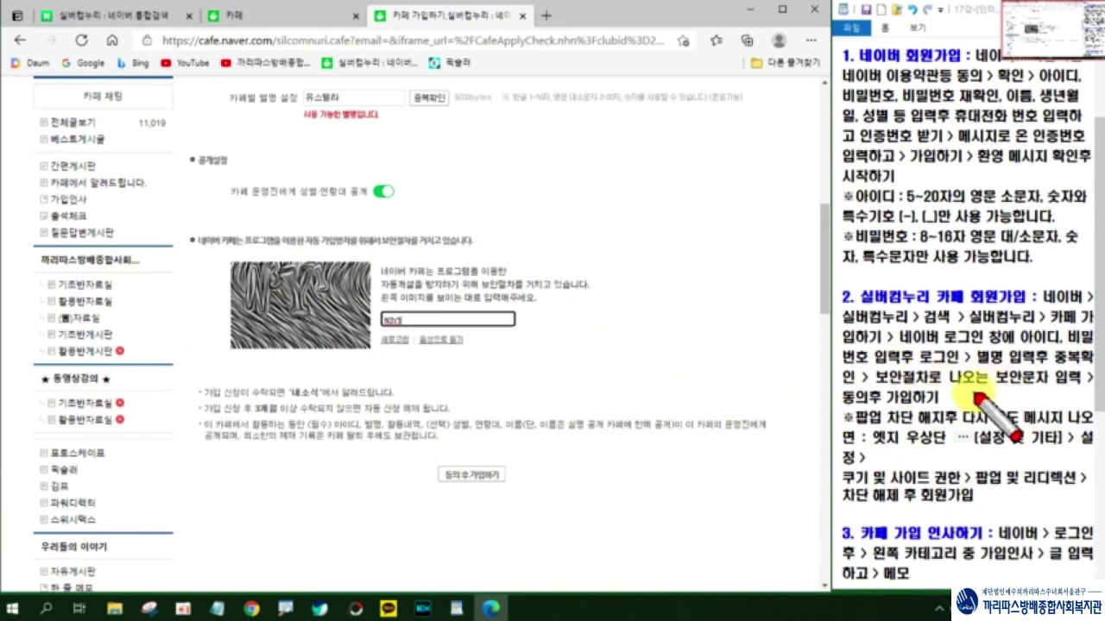
mouse_move(1027, 449)
left_mouse_down()
mouse_move(1010, 471)
mouse_move(932, 466)
mouse_move(1054, 430)
left_mouse_up()
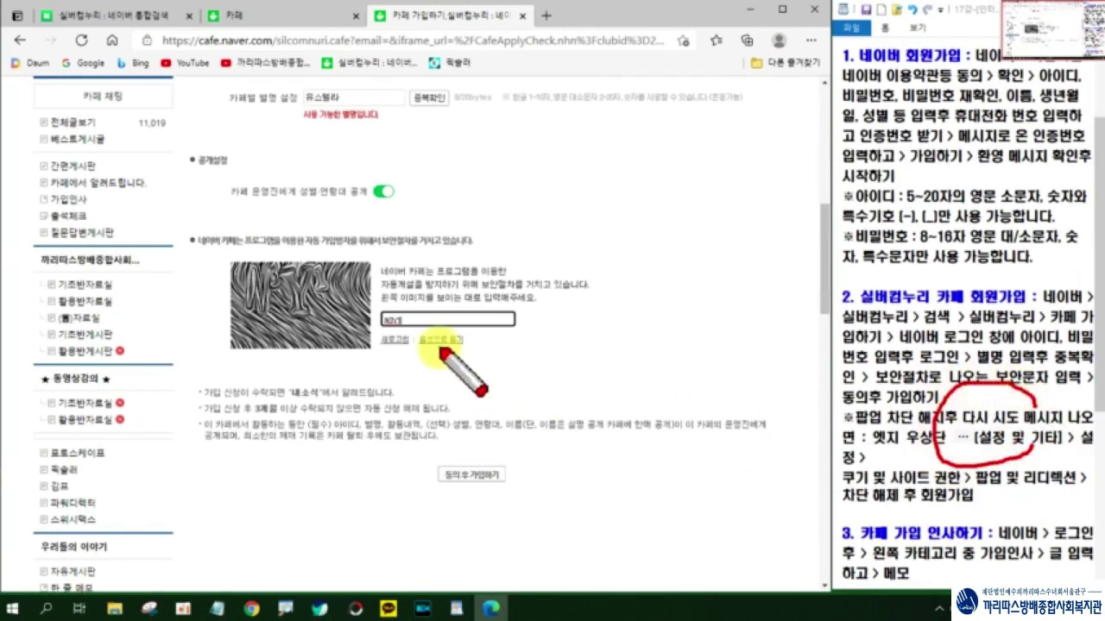
mouse_move(984, 466)
left_mouse_down()
mouse_move(958, 419)
mouse_move(1031, 436)
mouse_move(983, 423)
mouse_move(1034, 447)
left_mouse_up()
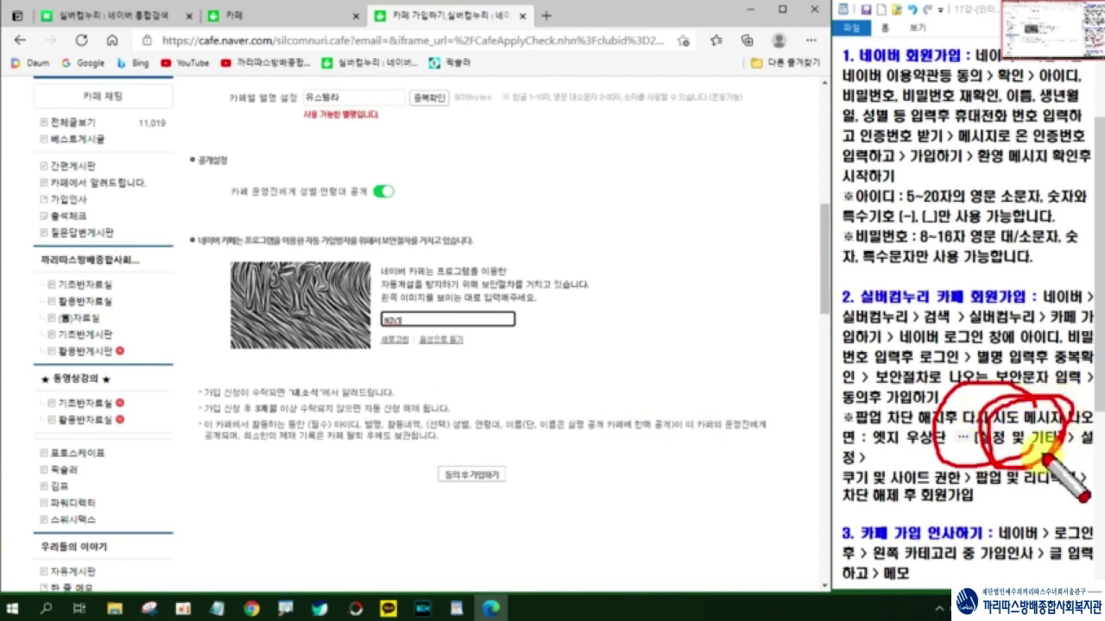
key("Escape")
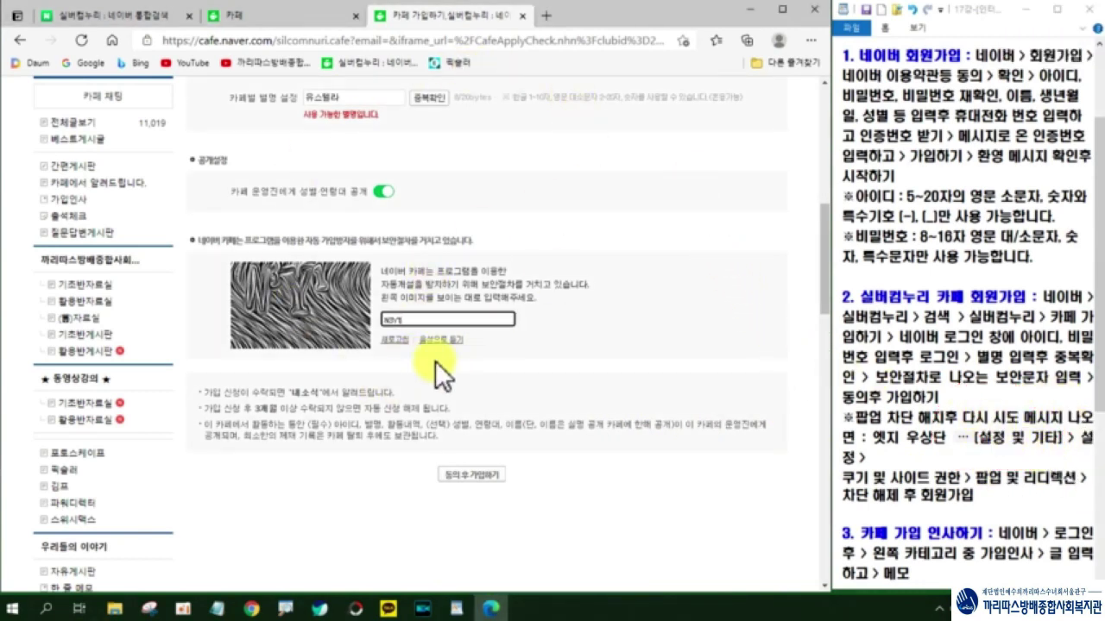
- Turn off Edge's 팝업 및 리디렉션 blocking under 쿠키 및 사이트 권한, then close Settings
left_click(813, 46)
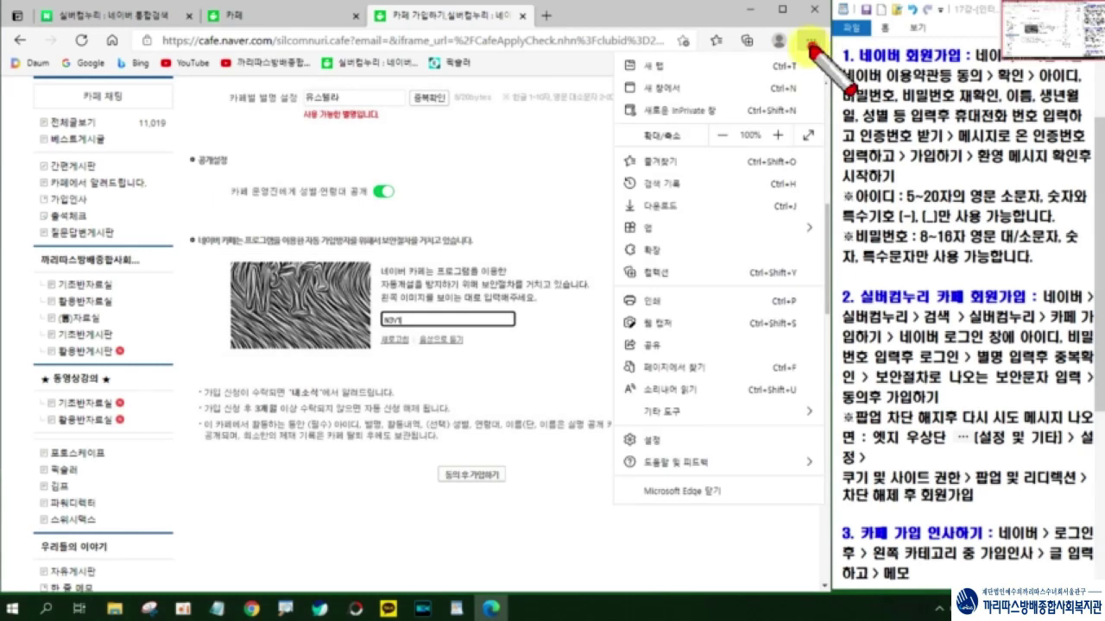
left_click_drag(816, 54, 821, 57)
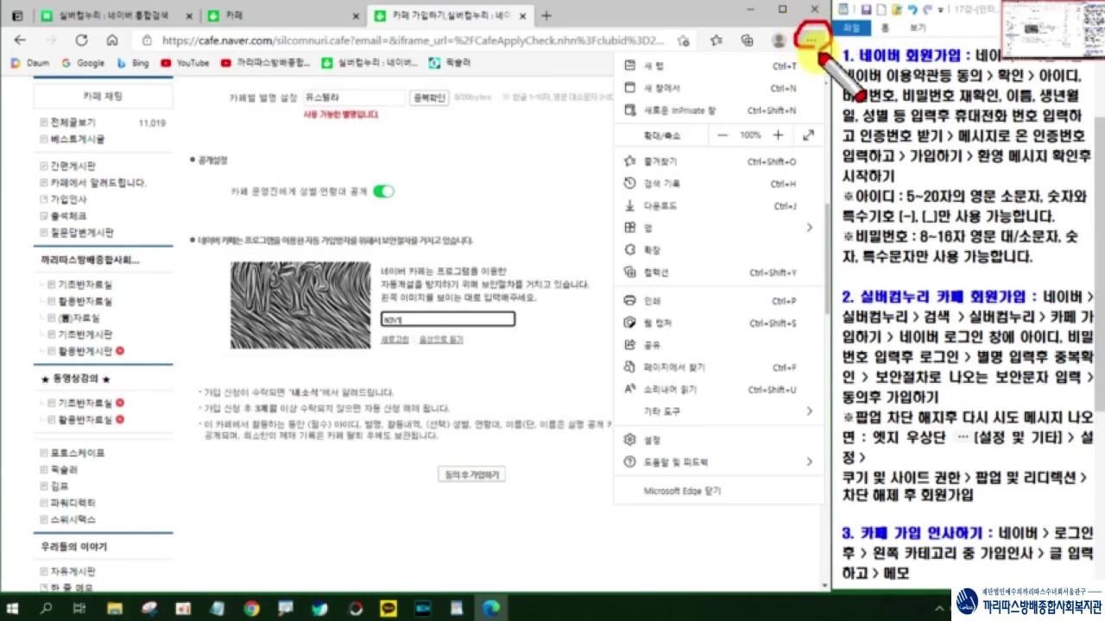
key("Escape")
left_click(813, 43)
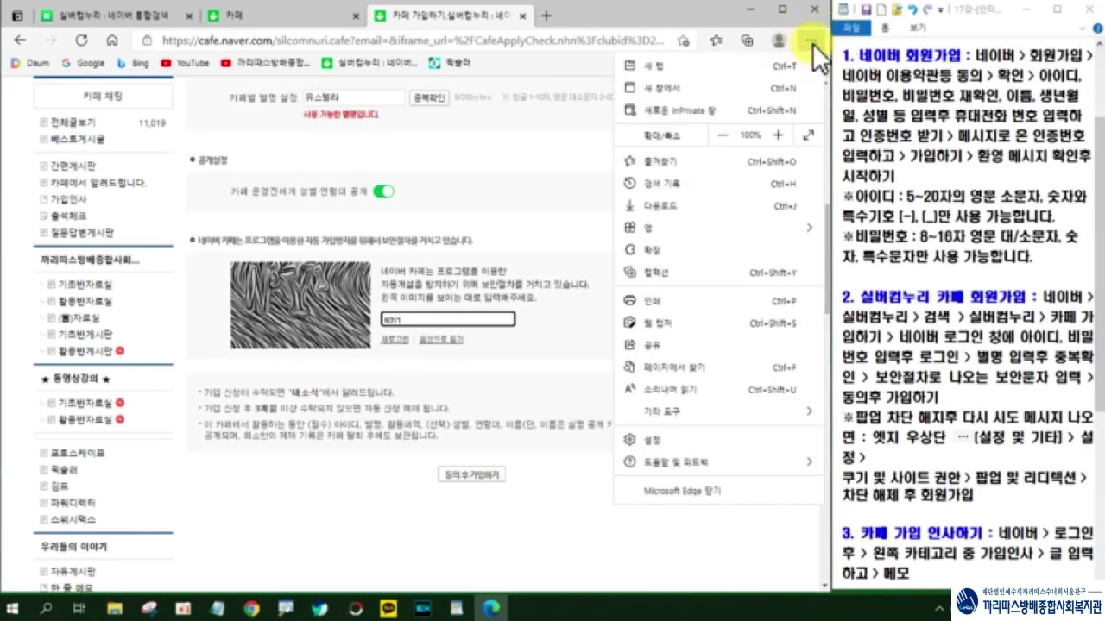
left_click(664, 442)
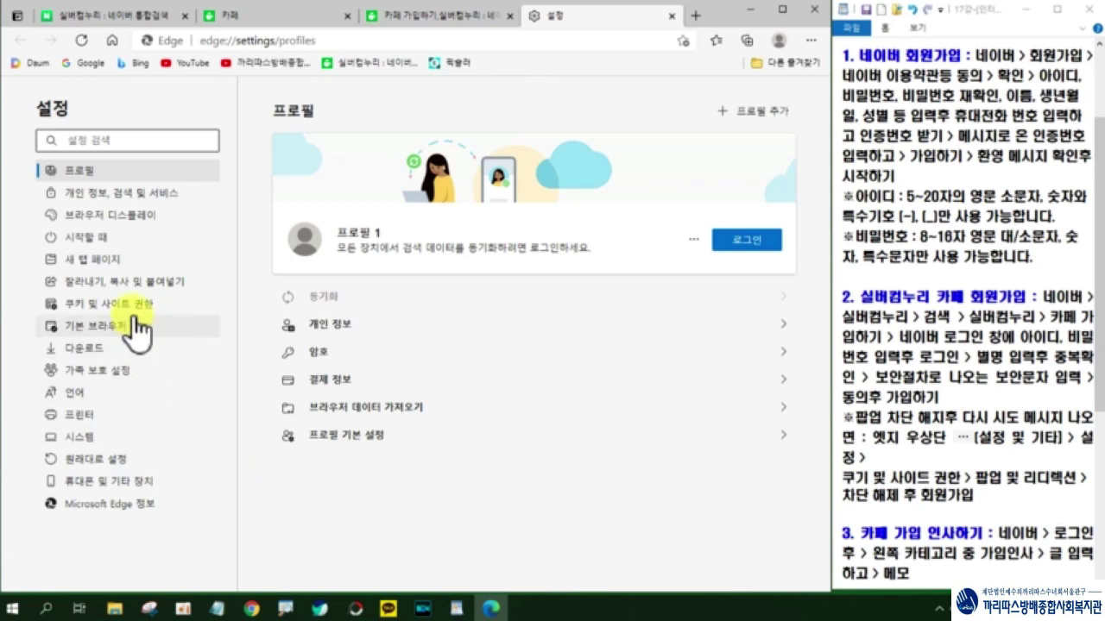
mouse_move(118, 312)
left_mouse_down()
mouse_move(148, 298)
mouse_move(129, 321)
mouse_move(121, 294)
left_mouse_up()
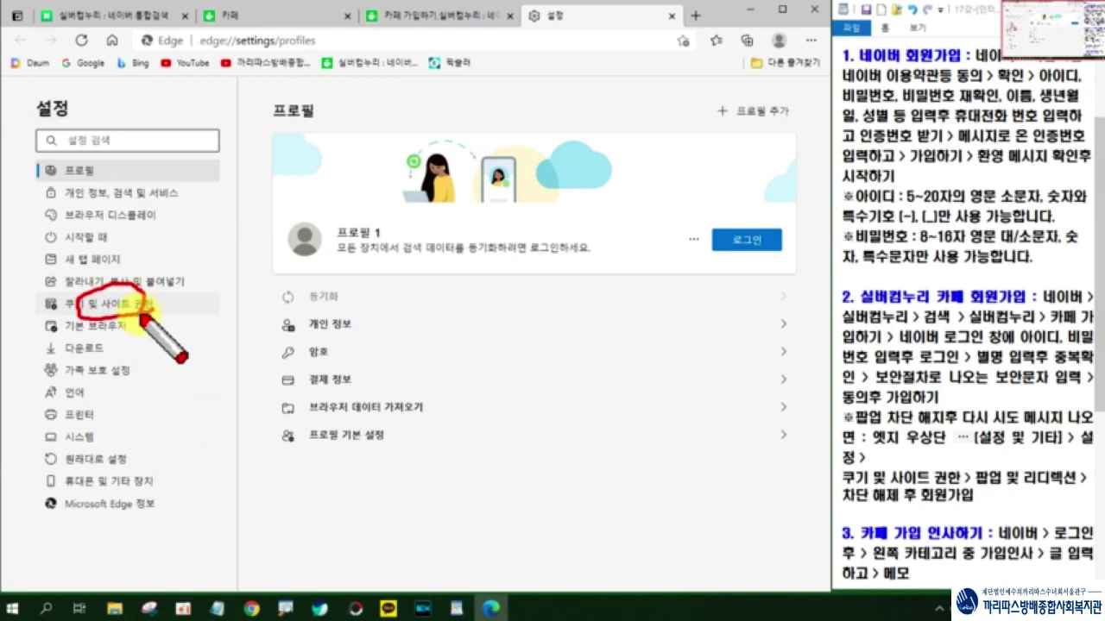
key("Escape")
left_click(132, 311)
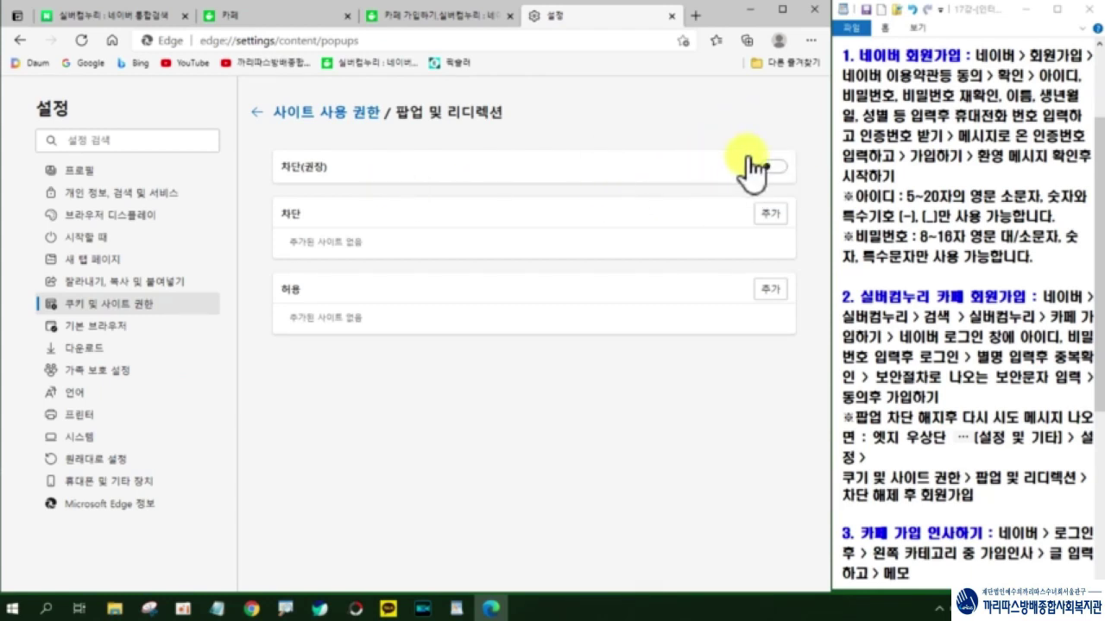
left_click(781, 167)
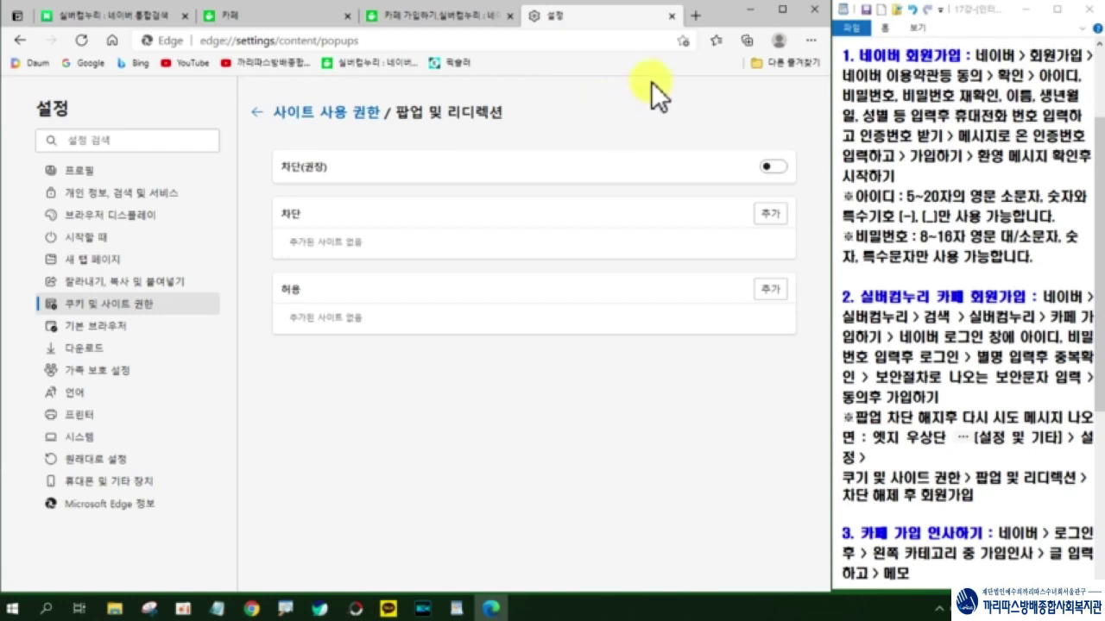
left_click(672, 16)
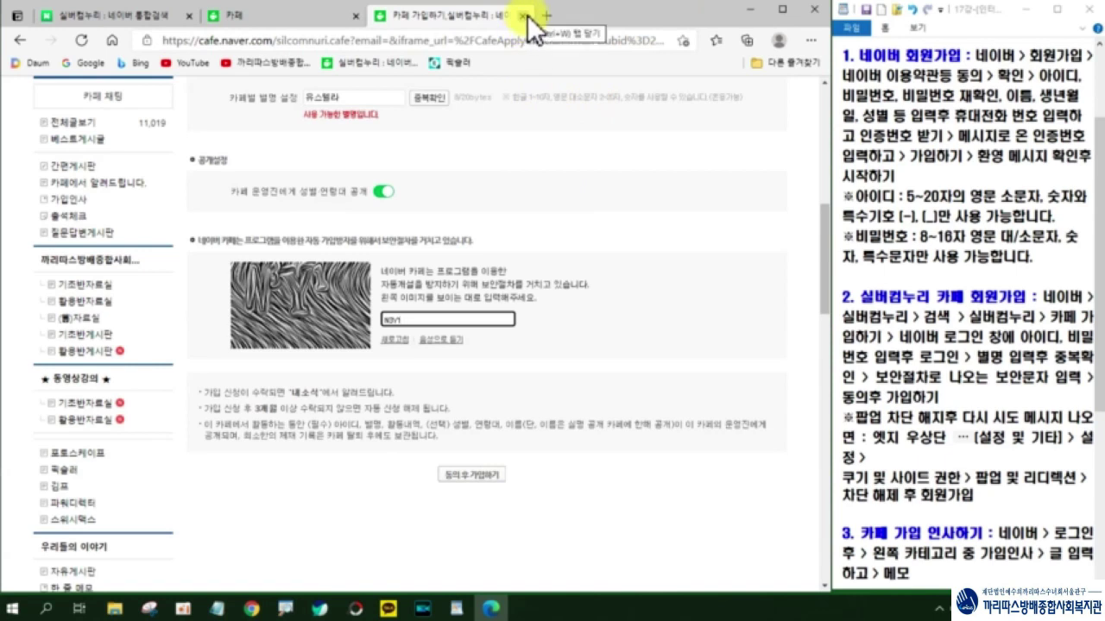
- Scroll through the join form and return to the 실버컴누리 cafe home page
scroll(467, 161, "up", 4)
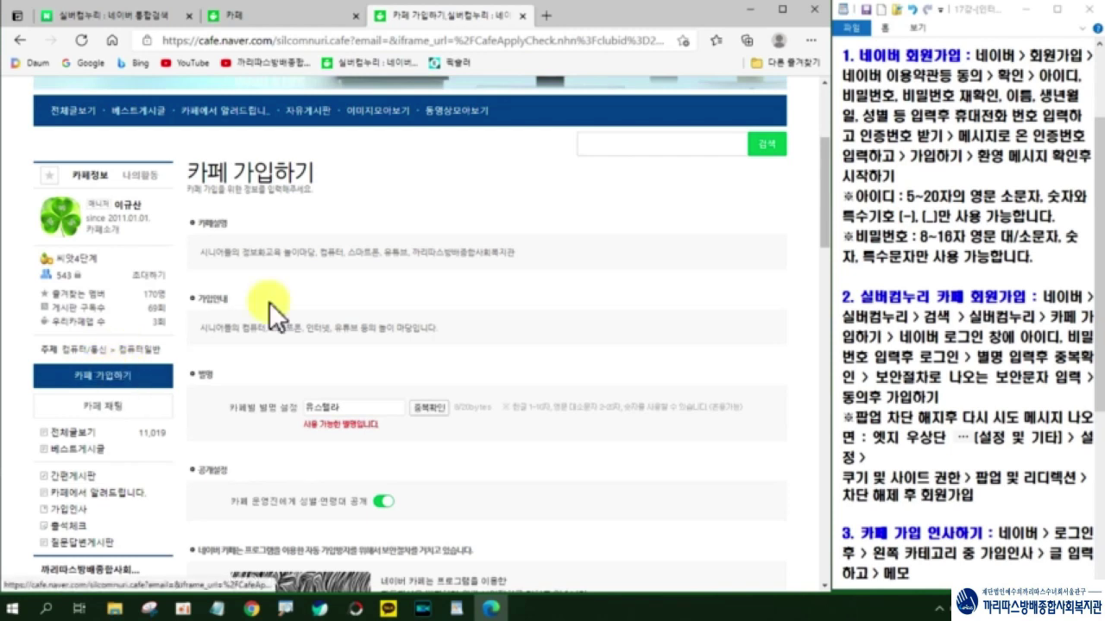
scroll(510, 282, "down", 3)
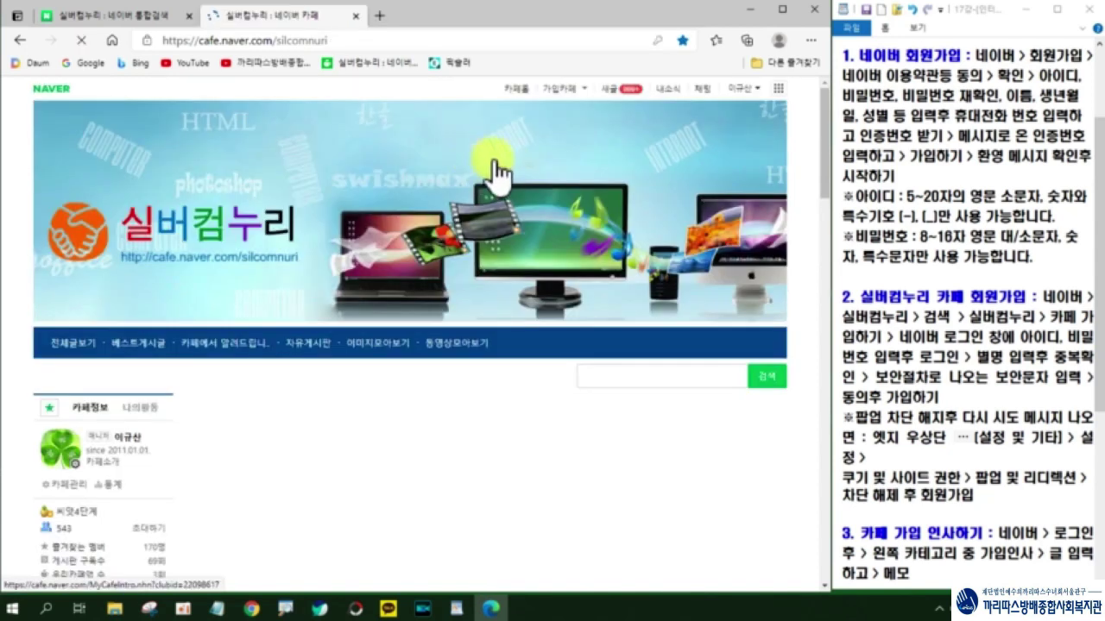
scroll(511, 168, "down", 4)
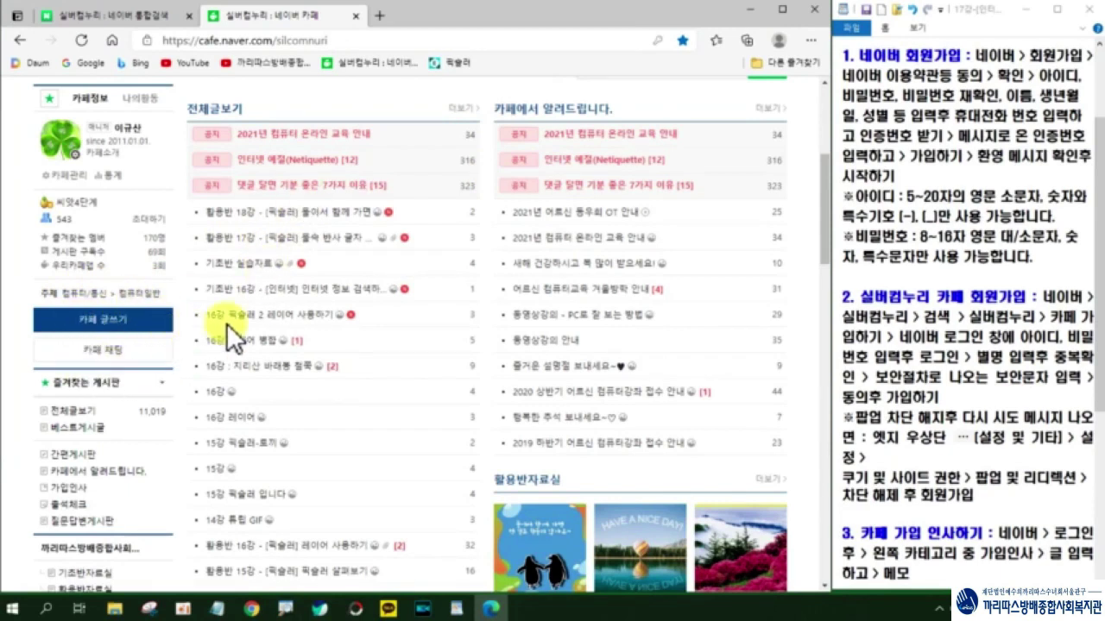
scroll(981, 365, "down", 5)
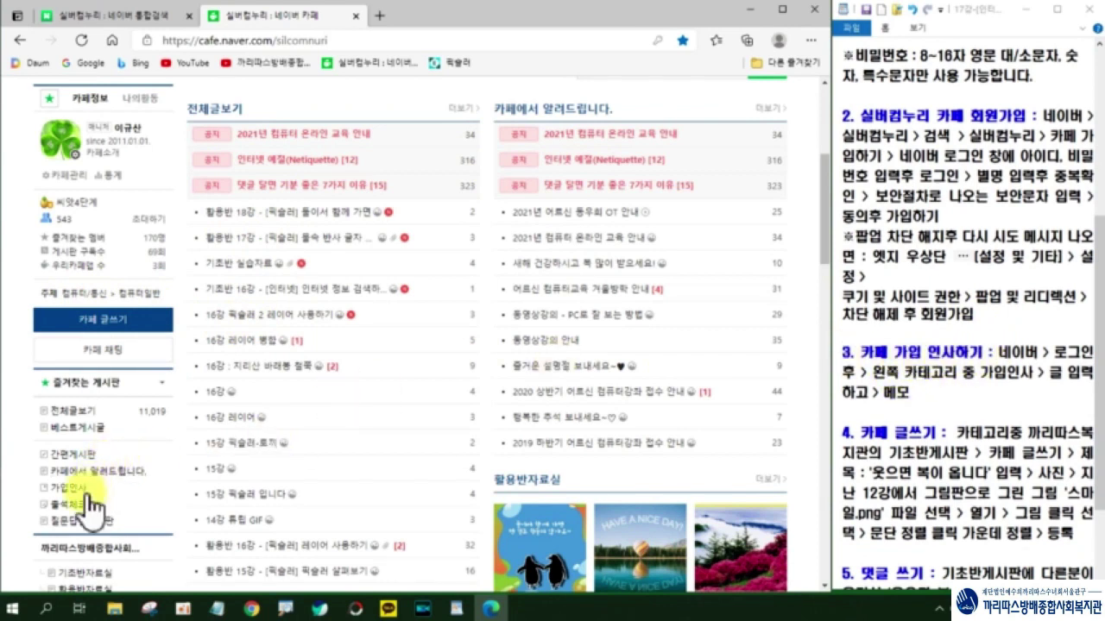
scroll(92, 487, "down", 1)
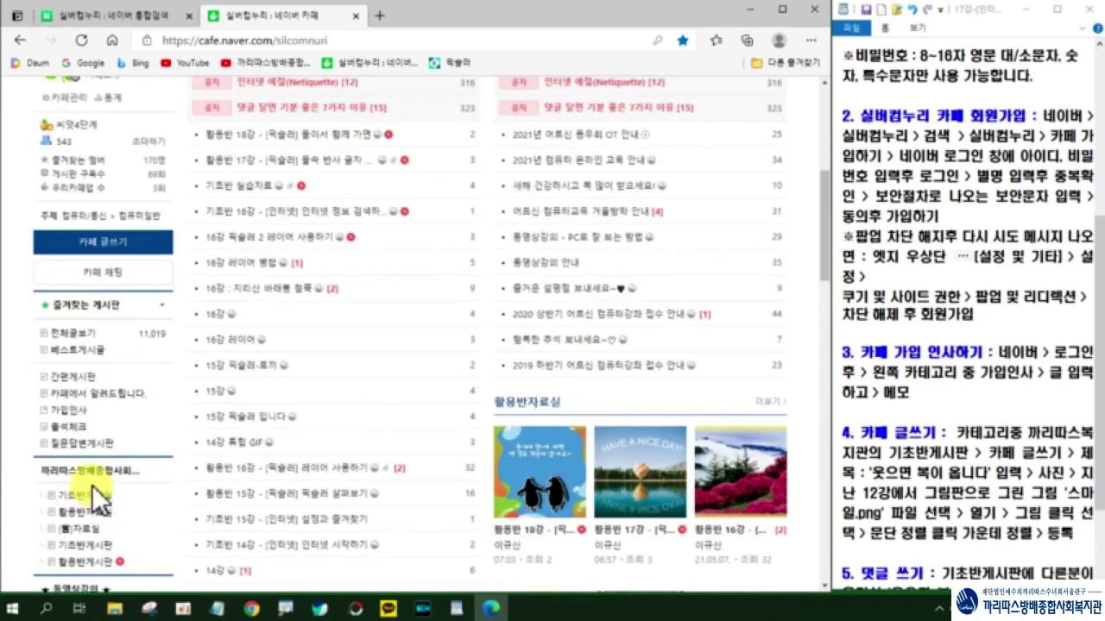
scroll(92, 485, "up", 2)
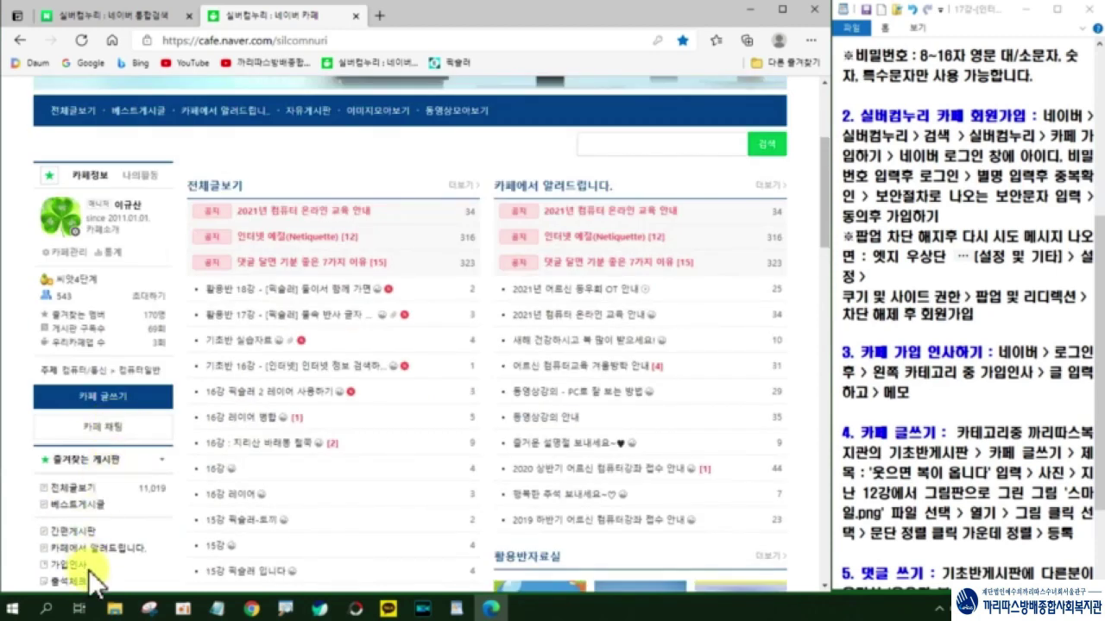
left_click(54, 566)
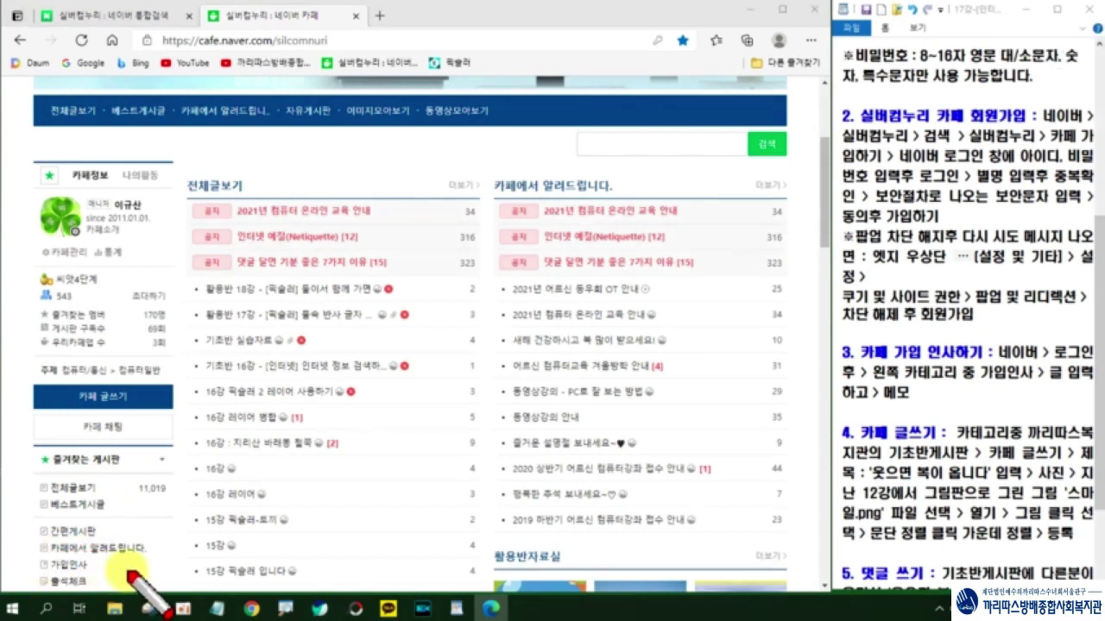
left_click(73, 570)
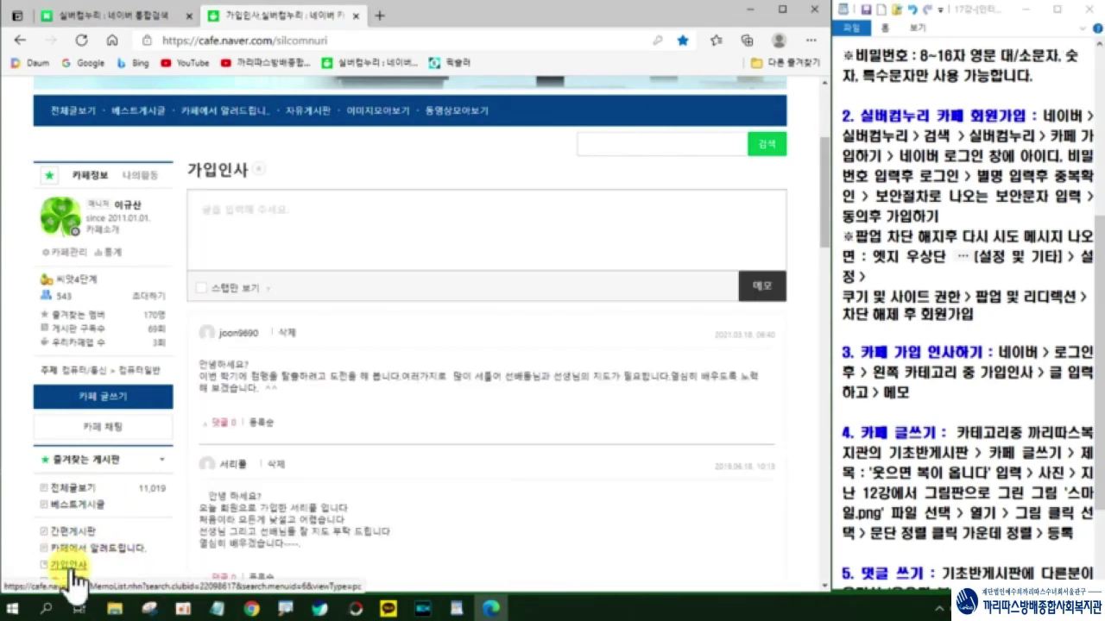
scroll(172, 461, "down", 1)
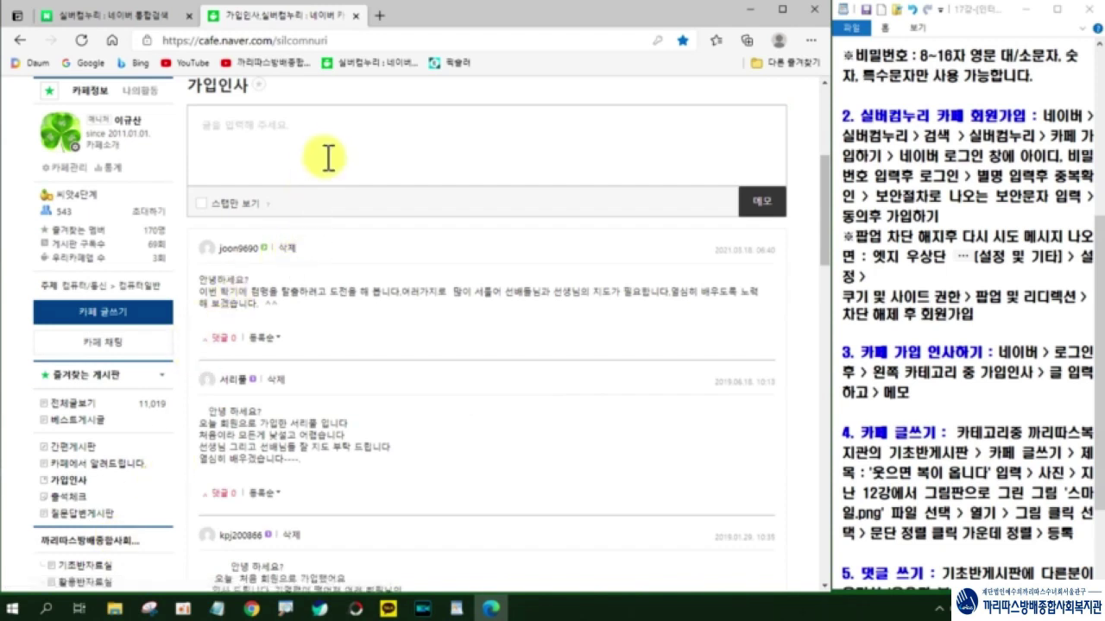
left_click(223, 125)
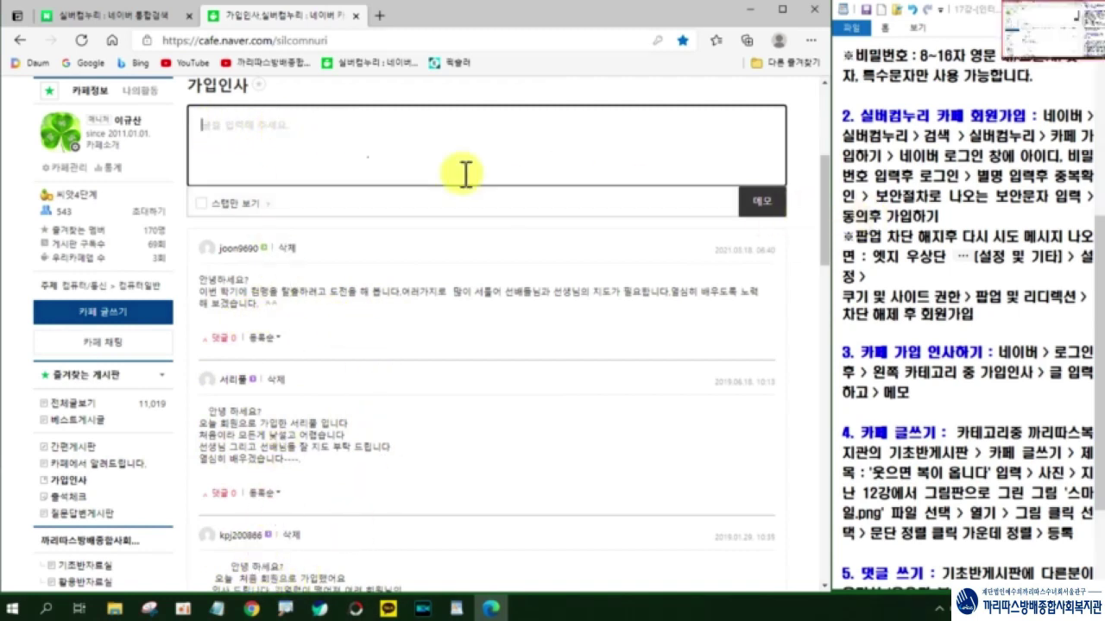
mouse_move(285, 125)
left_mouse_down()
mouse_move(258, 138)
mouse_move(345, 119)
mouse_move(294, 155)
left_mouse_up()
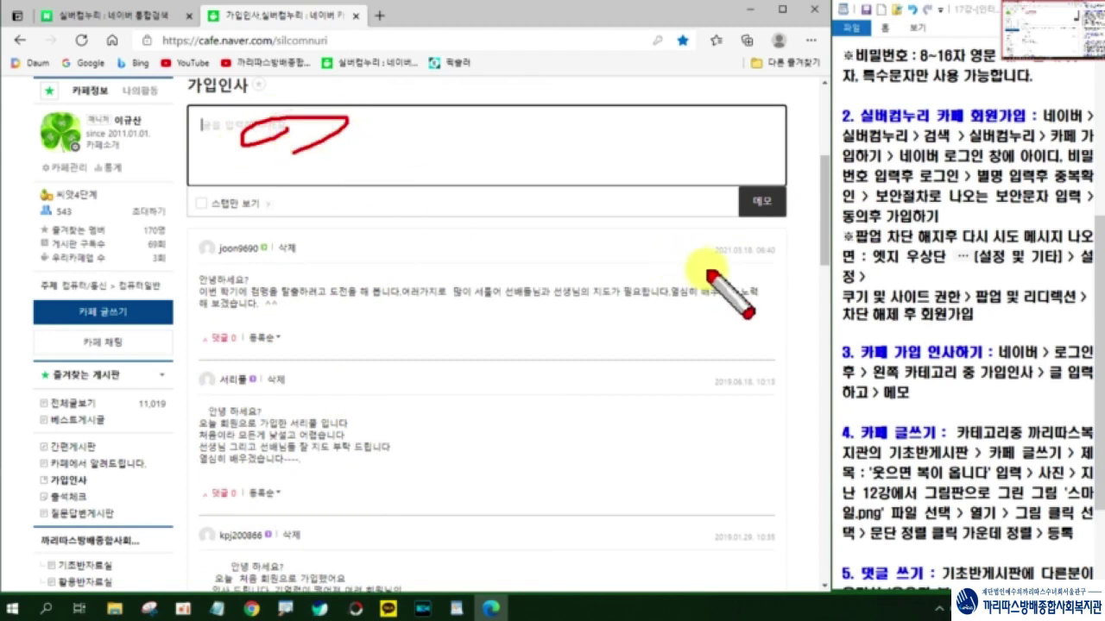
mouse_move(740, 192)
left_mouse_down()
mouse_move(772, 191)
mouse_move(794, 209)
mouse_move(764, 207)
left_mouse_up()
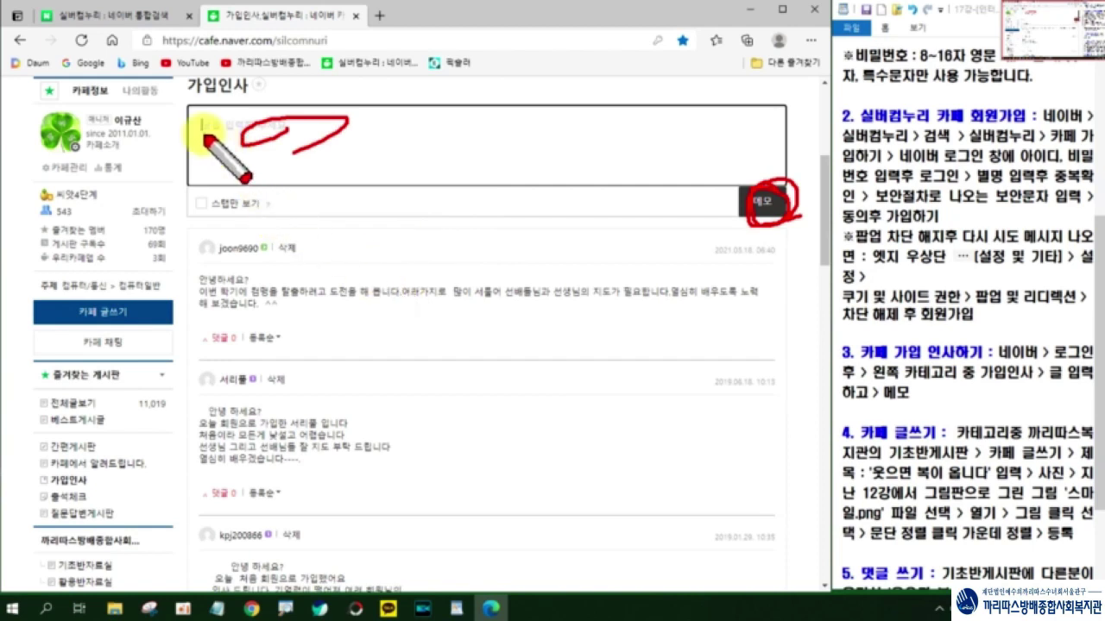
mouse_move(204, 134)
left_mouse_down()
mouse_move(262, 136)
mouse_move(234, 94)
mouse_move(202, 116)
mouse_move(213, 136)
mouse_move(288, 135)
left_mouse_up()
key("Escape")
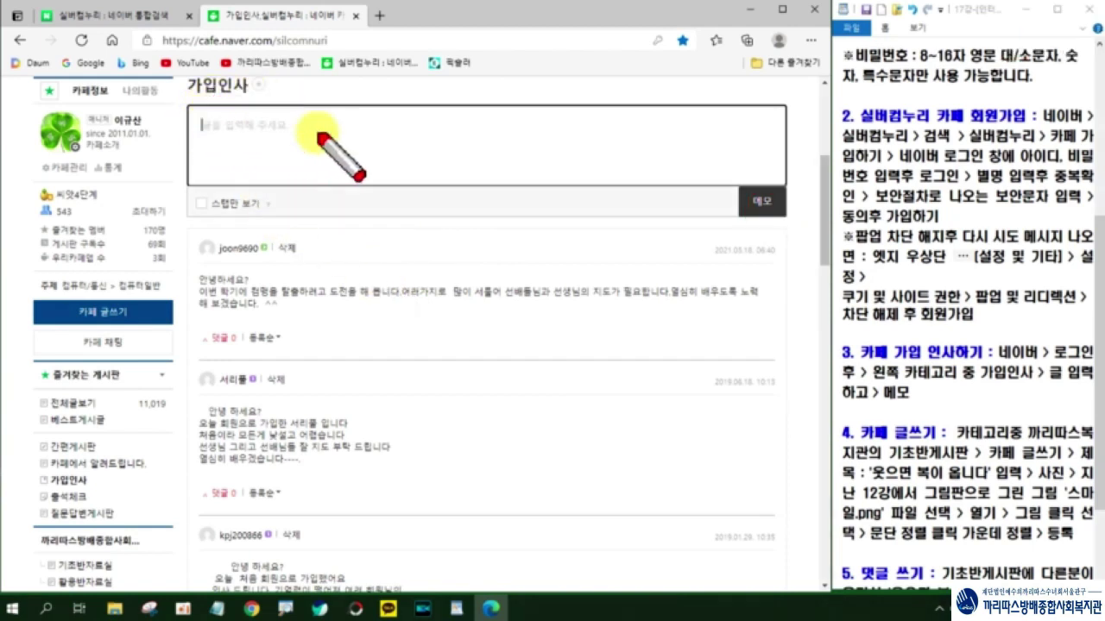
scroll(667, 223, "down", 2)
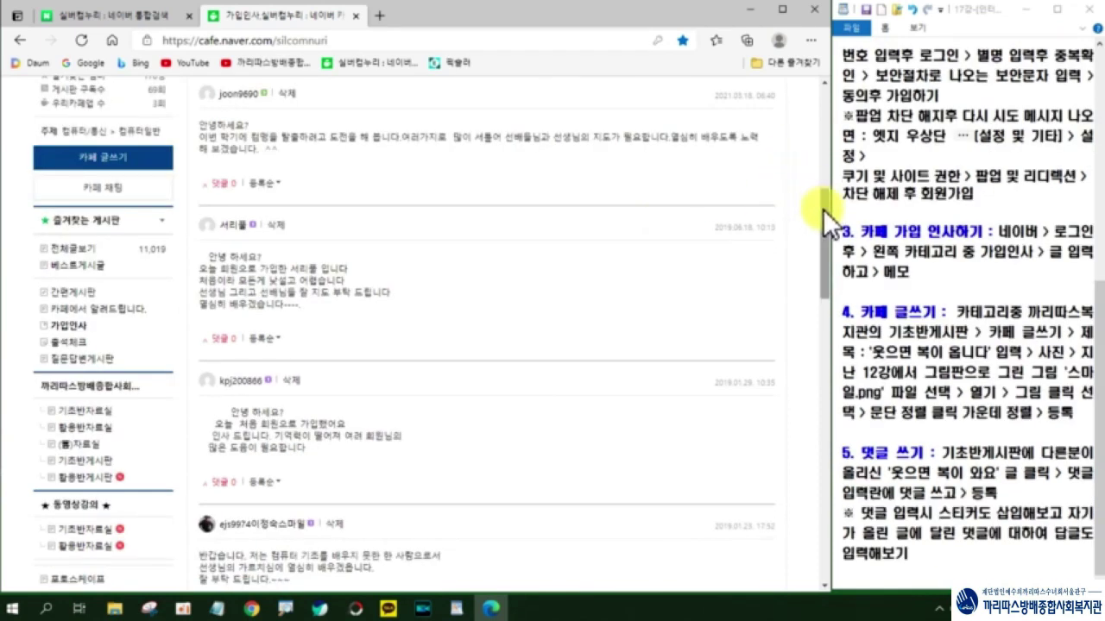
left_click_drag(822, 209, 824, 112)
left_click(167, 173)
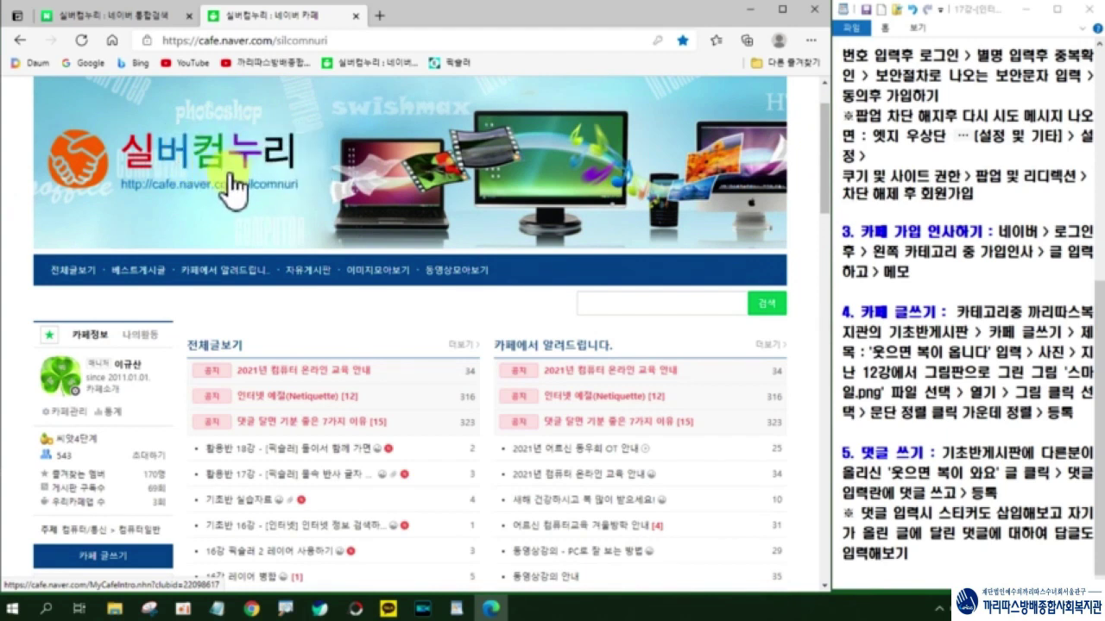
- Open the 기초반게시판 board from the cafe sidebar
scroll(229, 177, "down", 2)
scroll(228, 178, "down", 3)
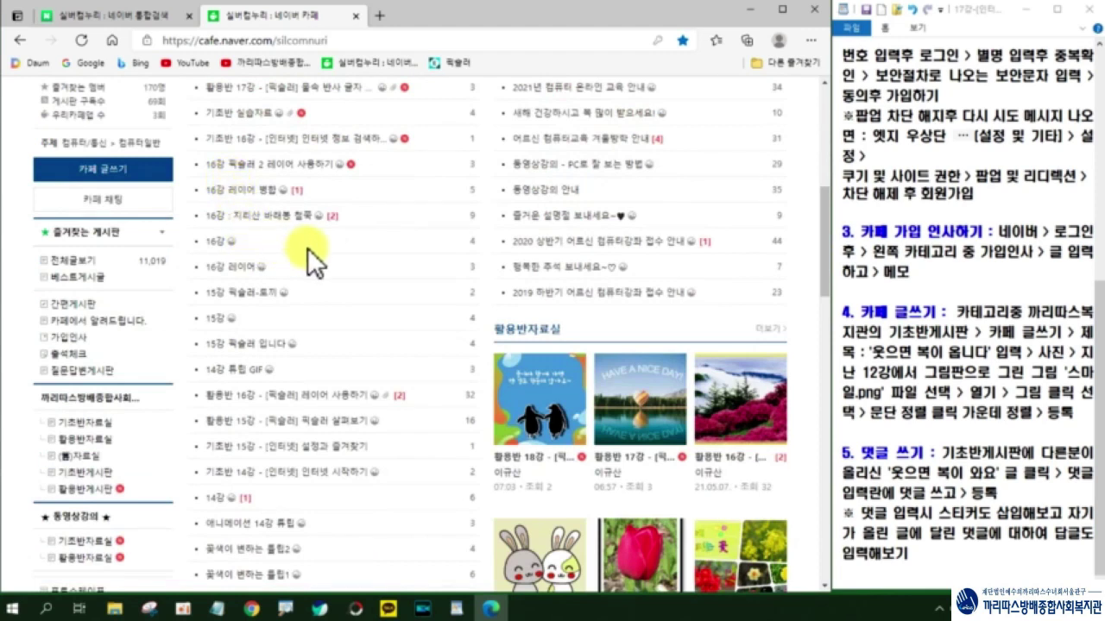
scroll(184, 393, "down", 1)
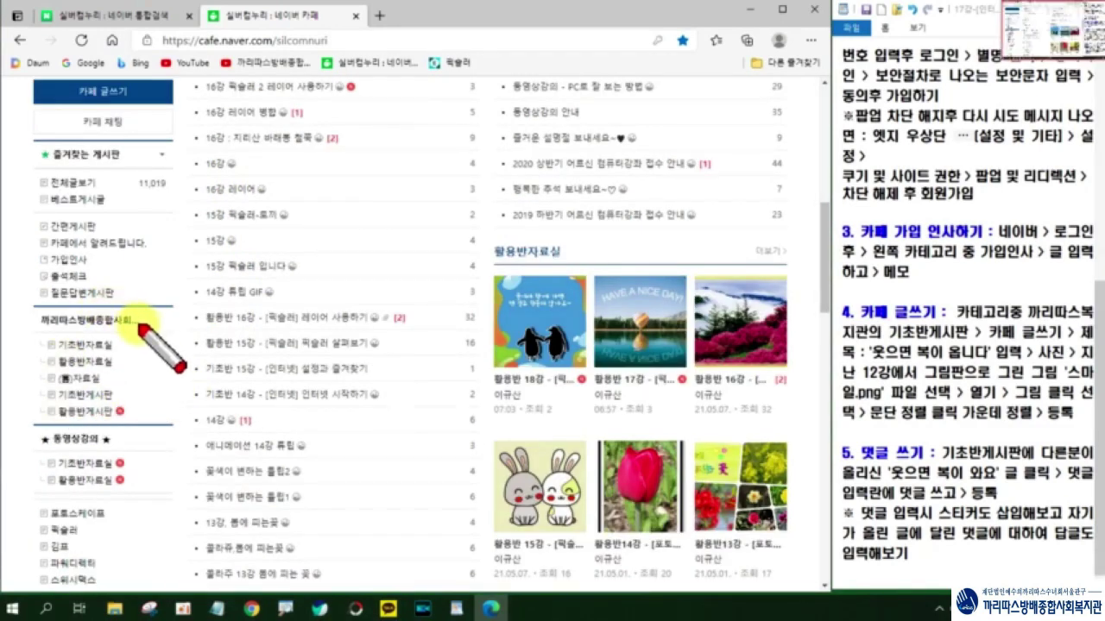
mouse_move(142, 323)
left_mouse_down()
mouse_move(28, 314)
mouse_move(138, 312)
left_mouse_up()
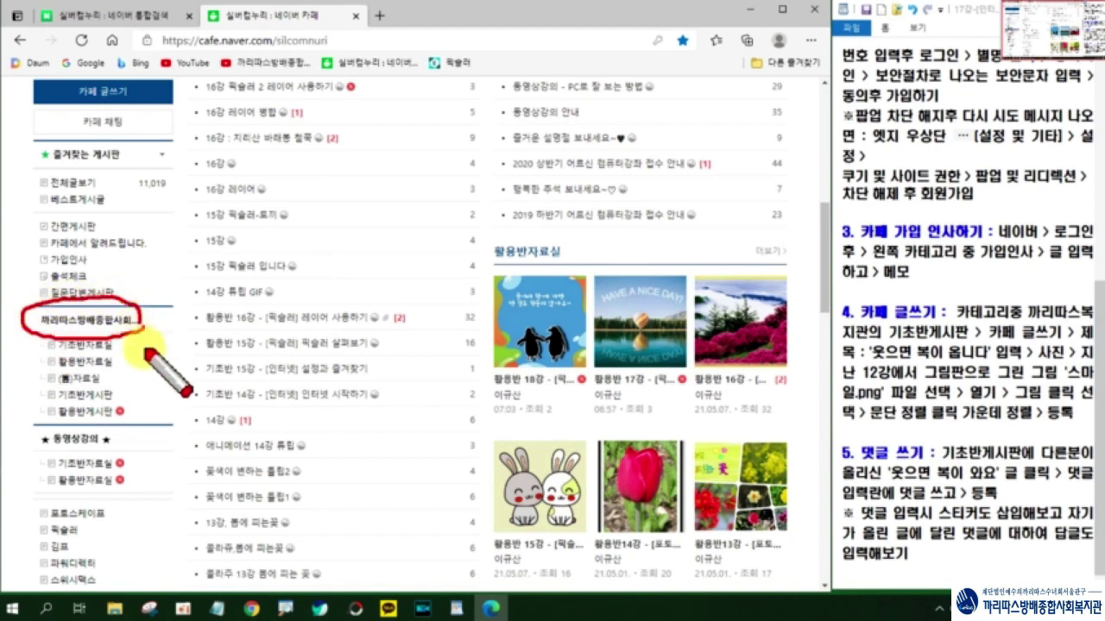
mouse_move(55, 402)
left_mouse_down()
mouse_move(128, 401)
mouse_move(126, 386)
mouse_move(46, 387)
mouse_move(55, 401)
left_mouse_up()
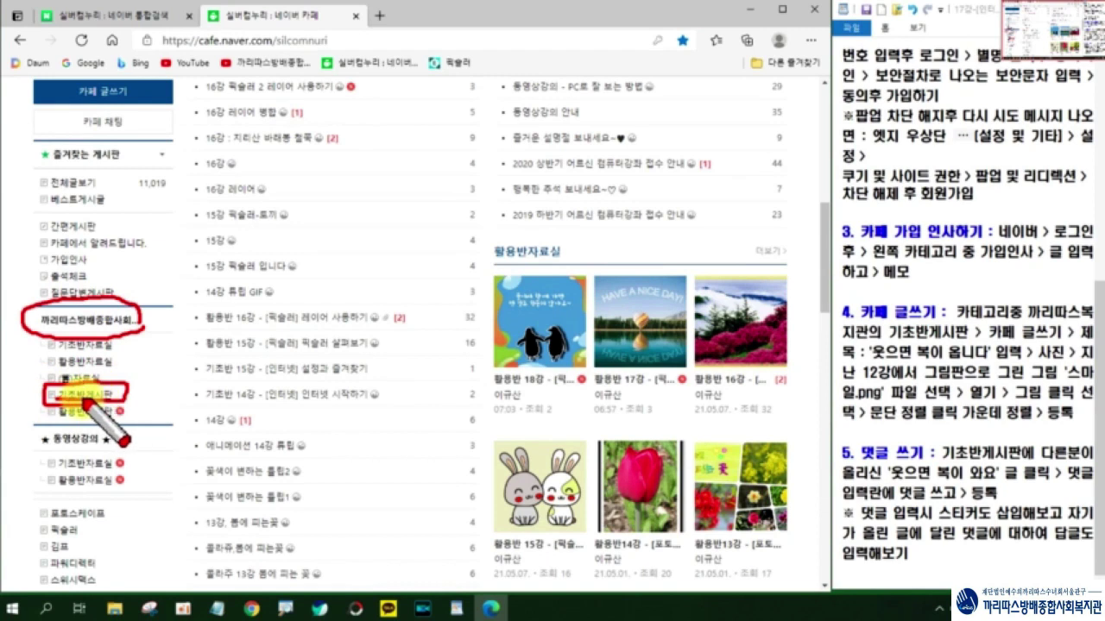
scroll(146, 329, "down", 3)
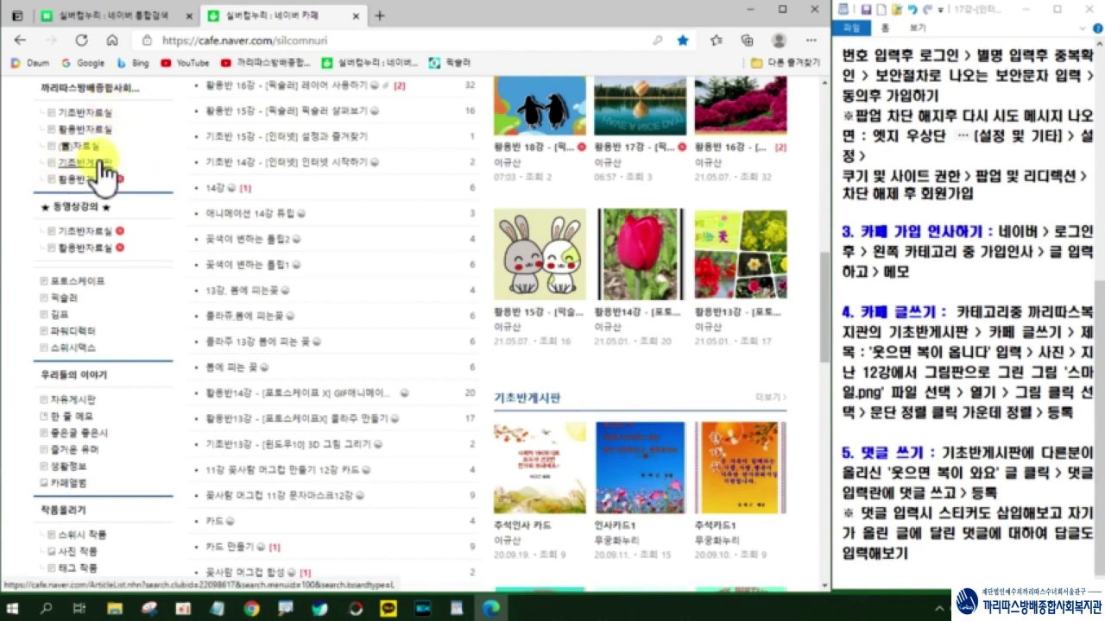
key("ctrl+2")
mouse_move(47, 175)
left_mouse_down()
mouse_move(116, 162)
mouse_move(50, 152)
mouse_move(74, 172)
left_mouse_up()
key("Escape")
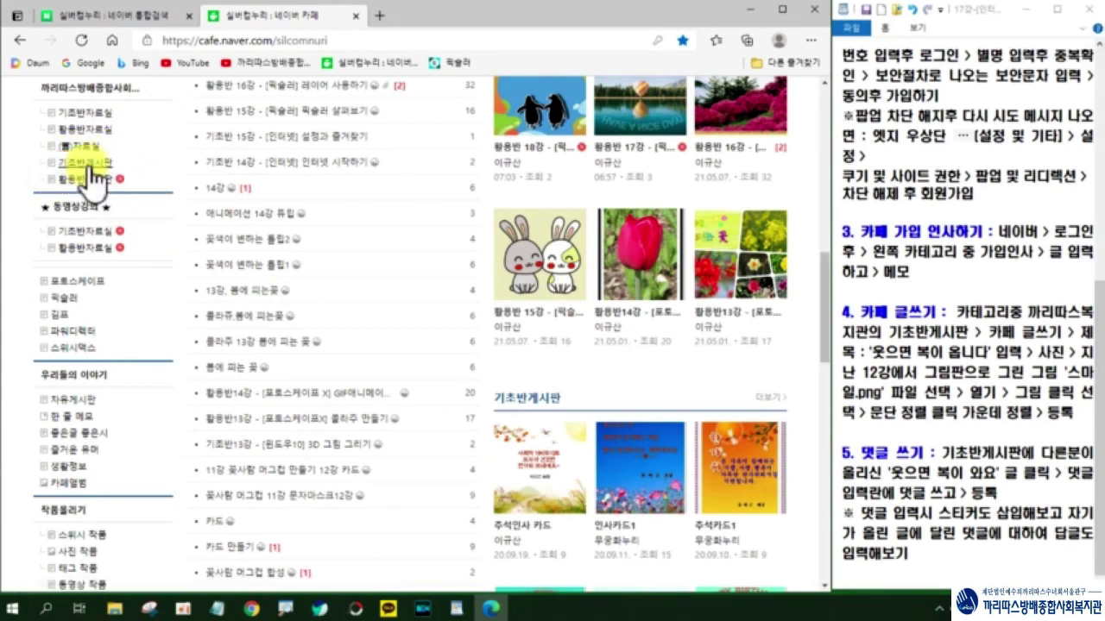
left_click(92, 164)
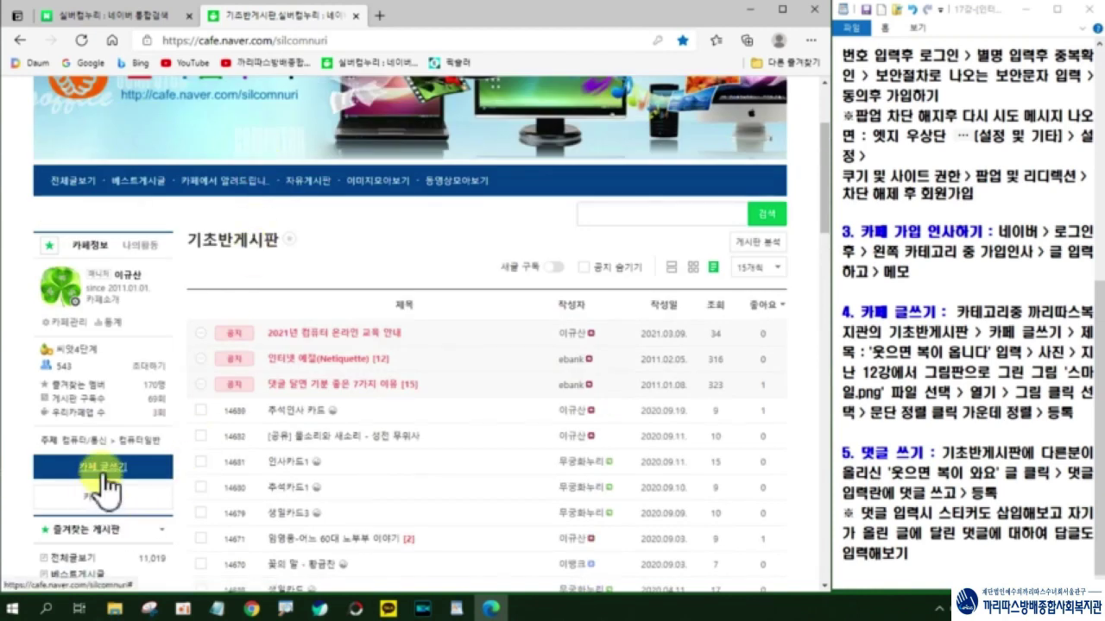
- Start a new post on 기초반게시판 with 카페 글쓰기
key("ctrl+2")
mouse_move(132, 473)
left_mouse_down()
mouse_move(83, 481)
mouse_move(143, 458)
mouse_move(136, 473)
left_mouse_up()
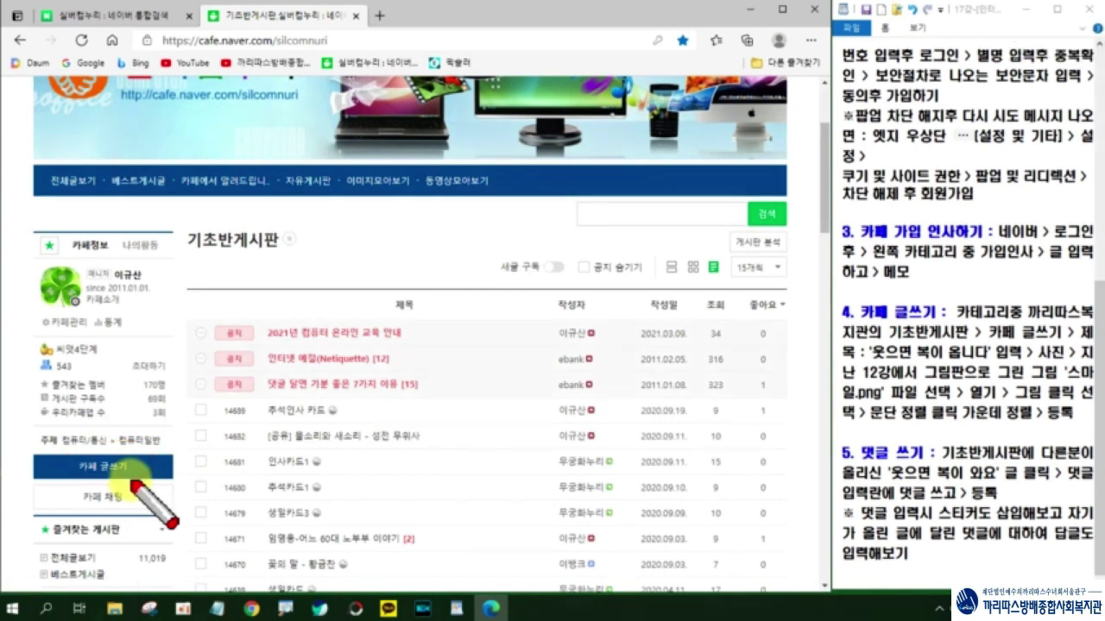
left_click(116, 467)
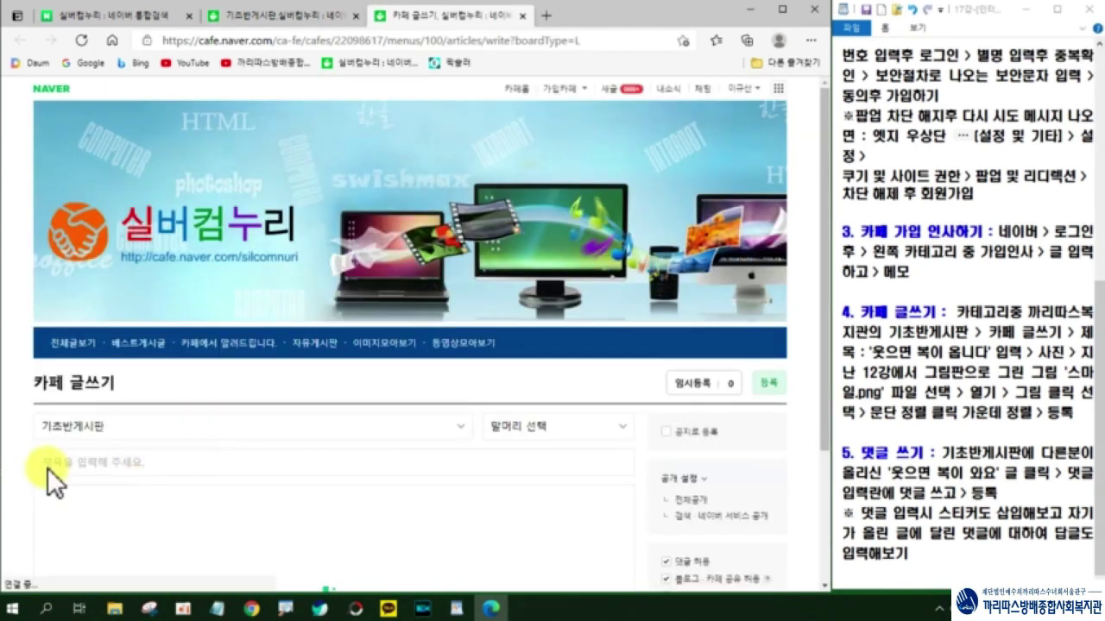
- Enter '웃으면 복이 와요' as the post title
left_click(150, 460)
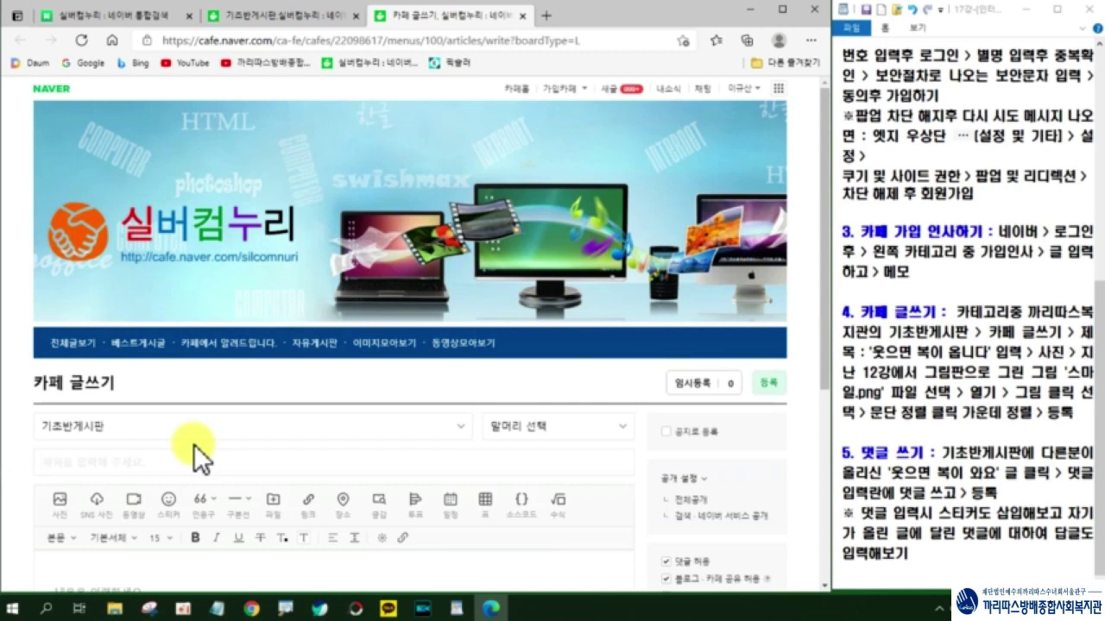
type("웃으면 복이")
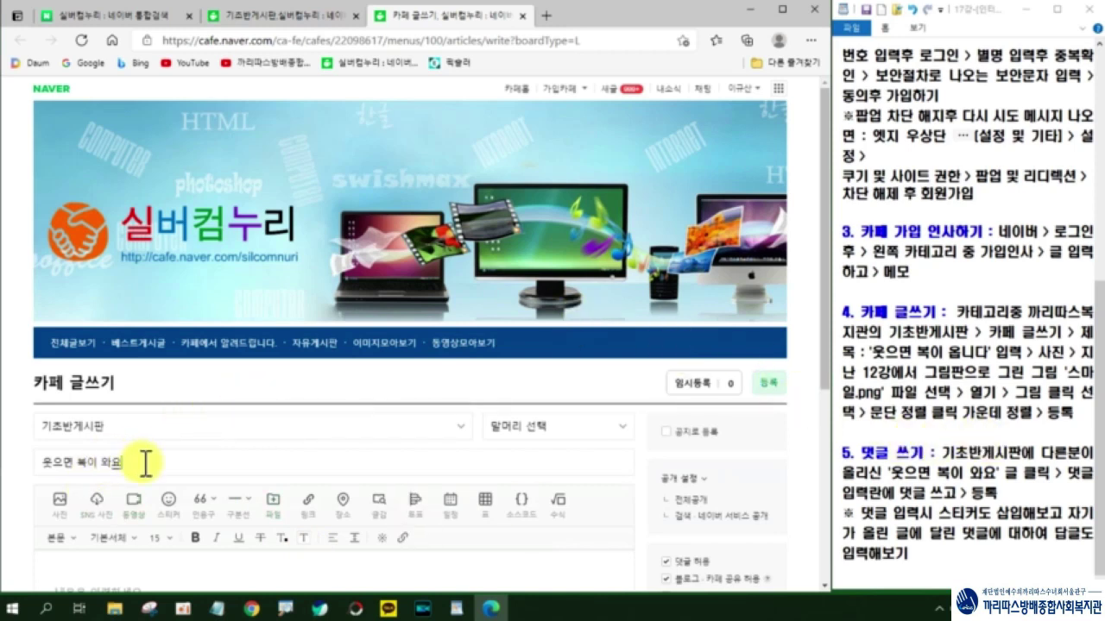
type("와요")
scroll(217, 459, "down", 1)
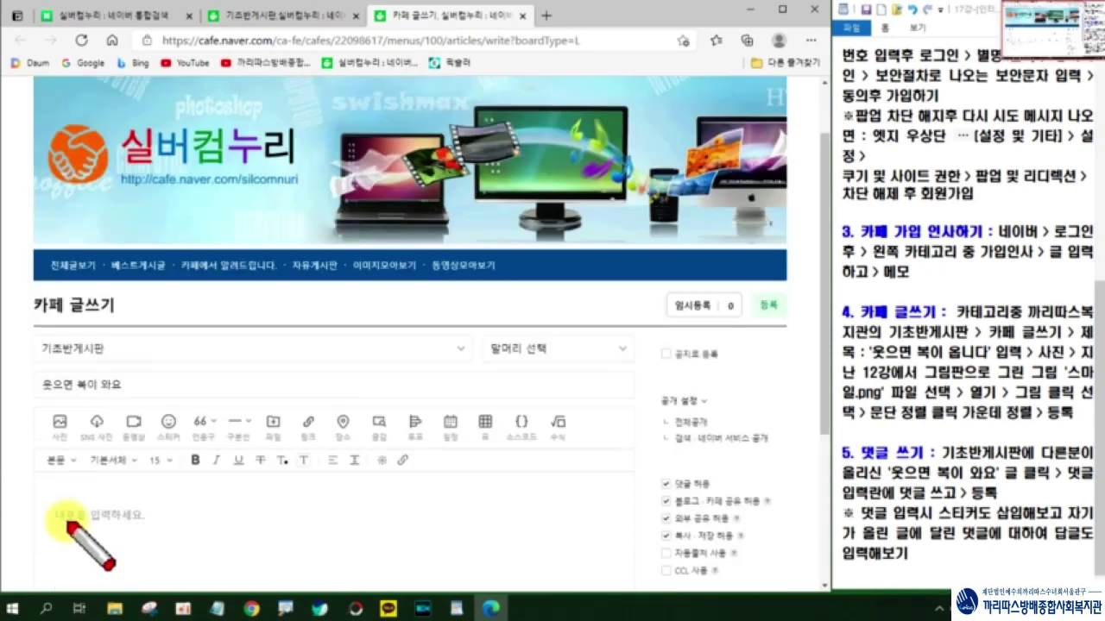
mouse_move(54, 518)
left_mouse_down()
mouse_move(139, 496)
mouse_move(86, 519)
mouse_move(69, 508)
mouse_move(442, 514)
left_mouse_up()
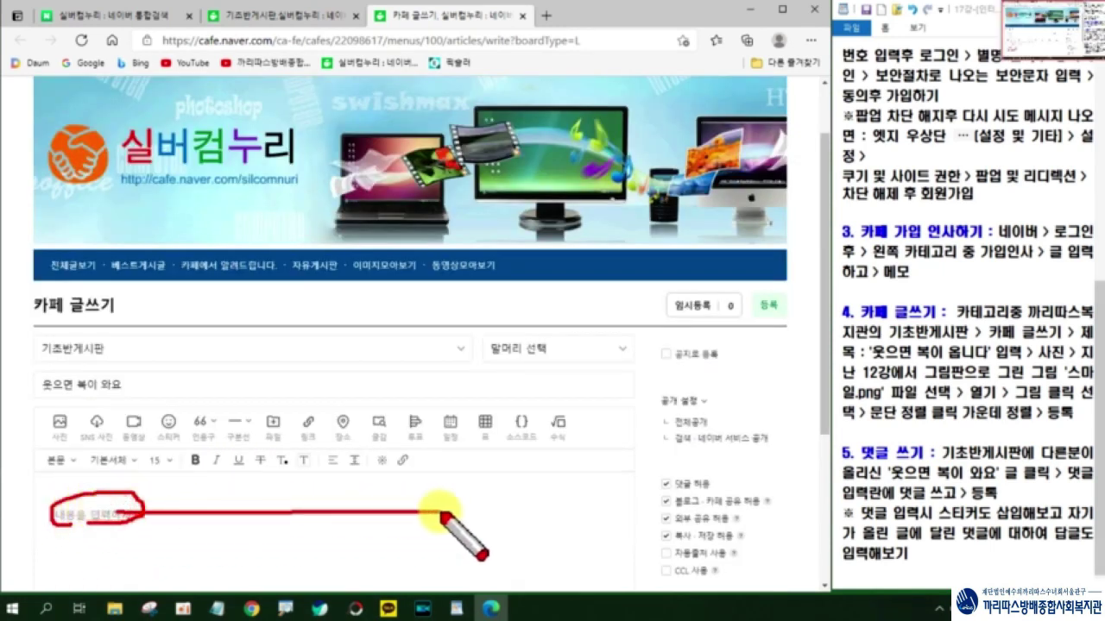
key("Escape")
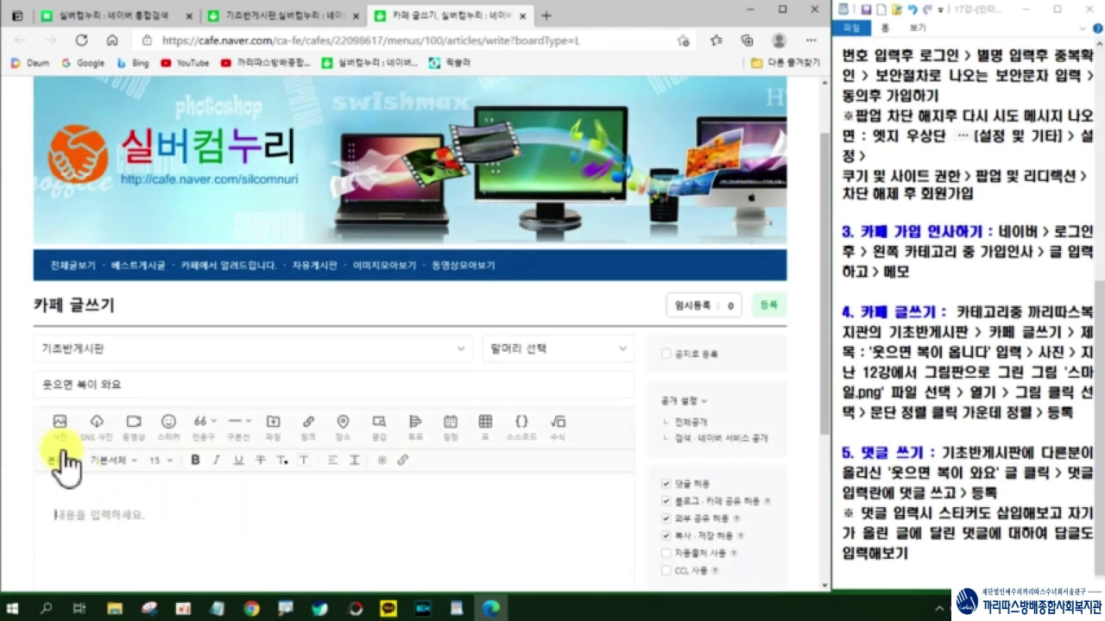
- Bring up the photo-upload file dialog from the editor's 사진 button
key("ctrl+2")
mouse_move(59, 422)
left_mouse_down()
mouse_move(52, 431)
mouse_move(44, 418)
mouse_move(68, 405)
mouse_move(93, 434)
mouse_move(142, 412)
mouse_move(164, 432)
mouse_move(177, 412)
mouse_move(192, 416)
left_mouse_up()
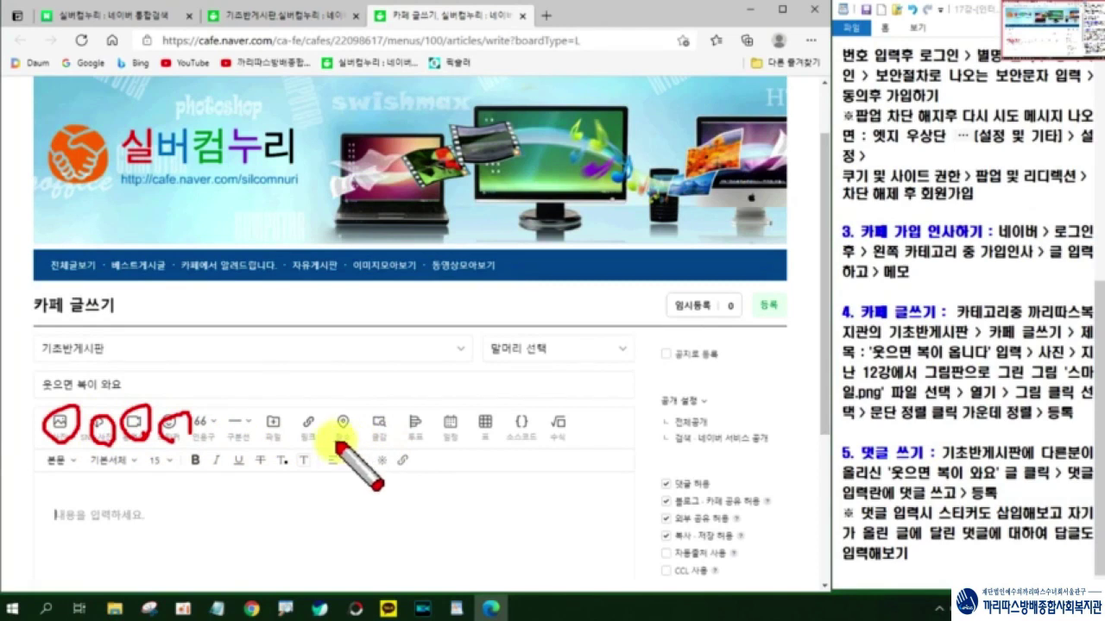
mouse_move(286, 431)
left_mouse_down()
mouse_move(266, 408)
mouse_move(290, 411)
mouse_move(280, 430)
left_mouse_up()
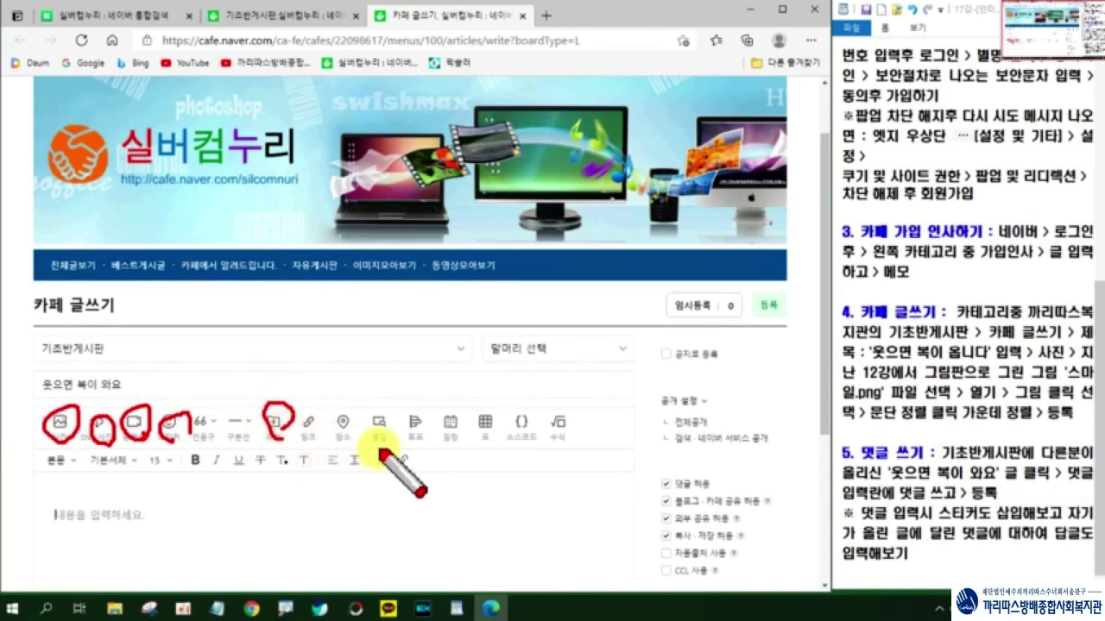
mouse_move(557, 403)
left_mouse_down()
mouse_move(112, 411)
mouse_move(40, 432)
mouse_move(556, 429)
left_mouse_up()
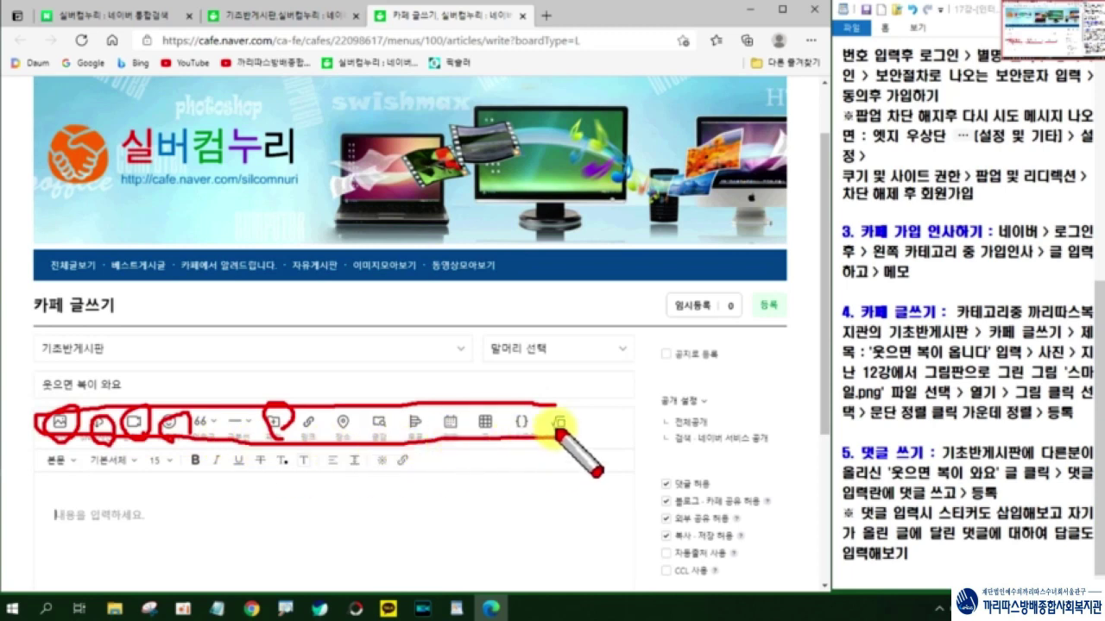
key("Escape")
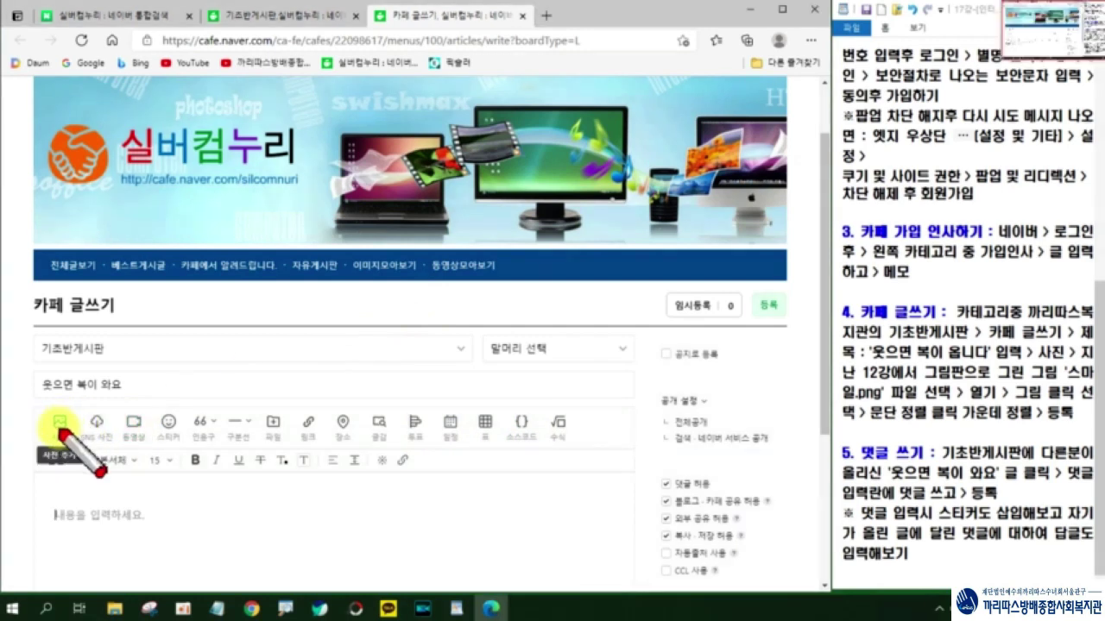
left_click_drag(57, 413, 67, 439)
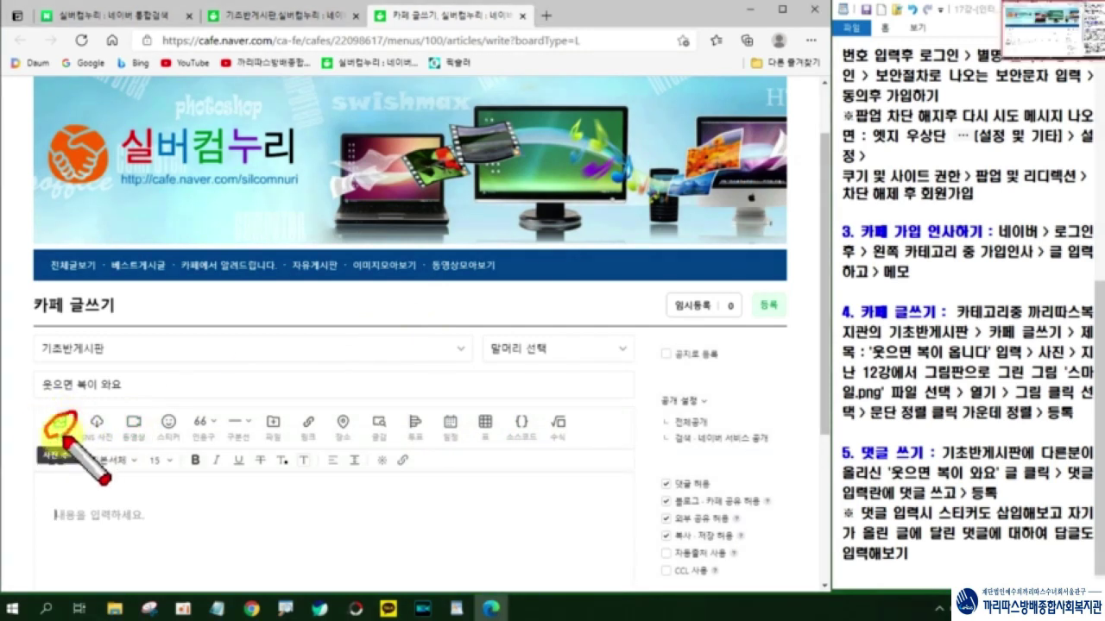
left_click(62, 424)
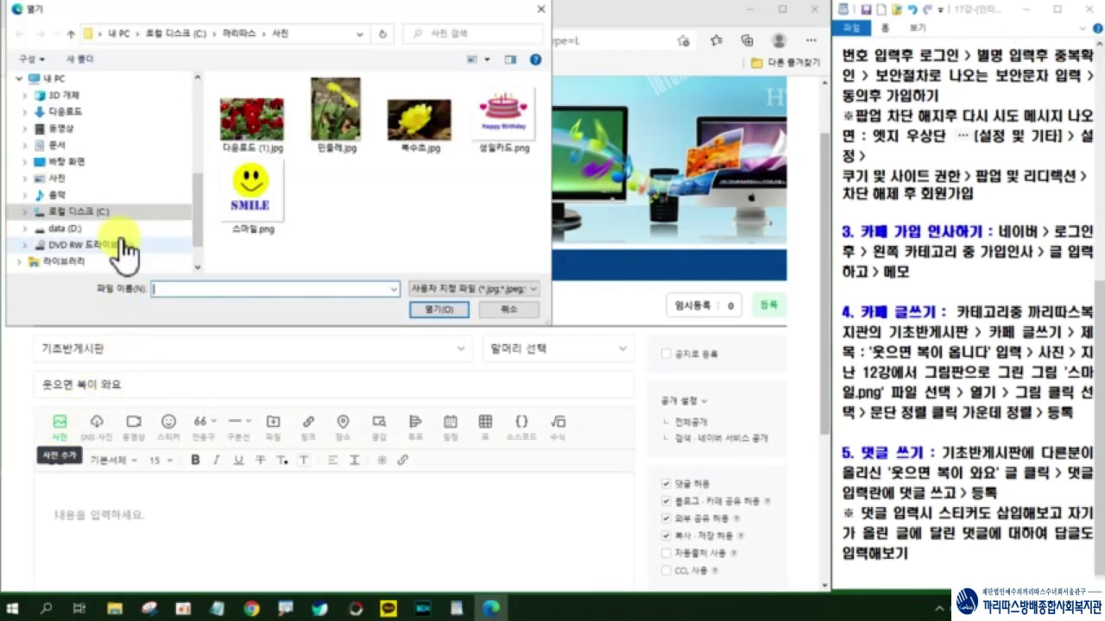
- Browse to C:\까리따스\사진 and select 스마일.png
left_click(97, 212)
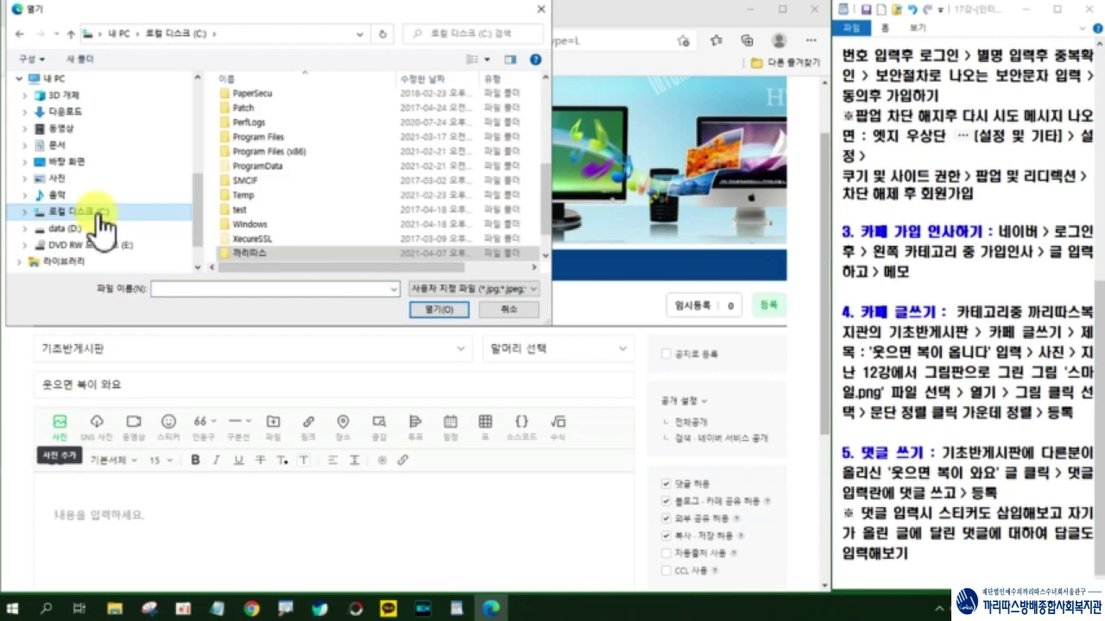
double_click(259, 255)
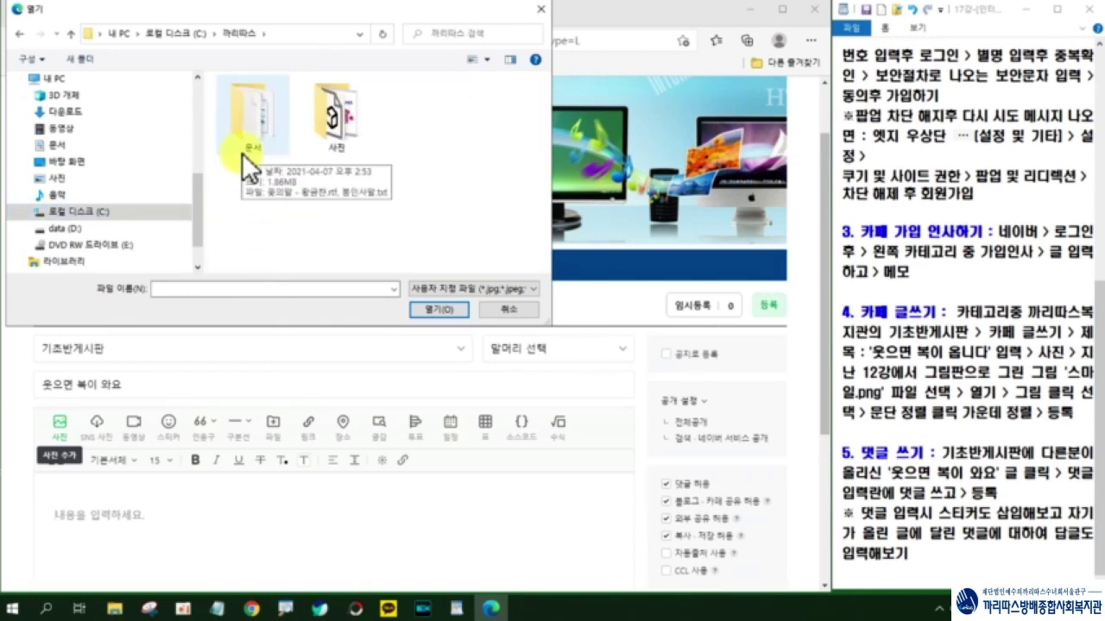
double_click(336, 121)
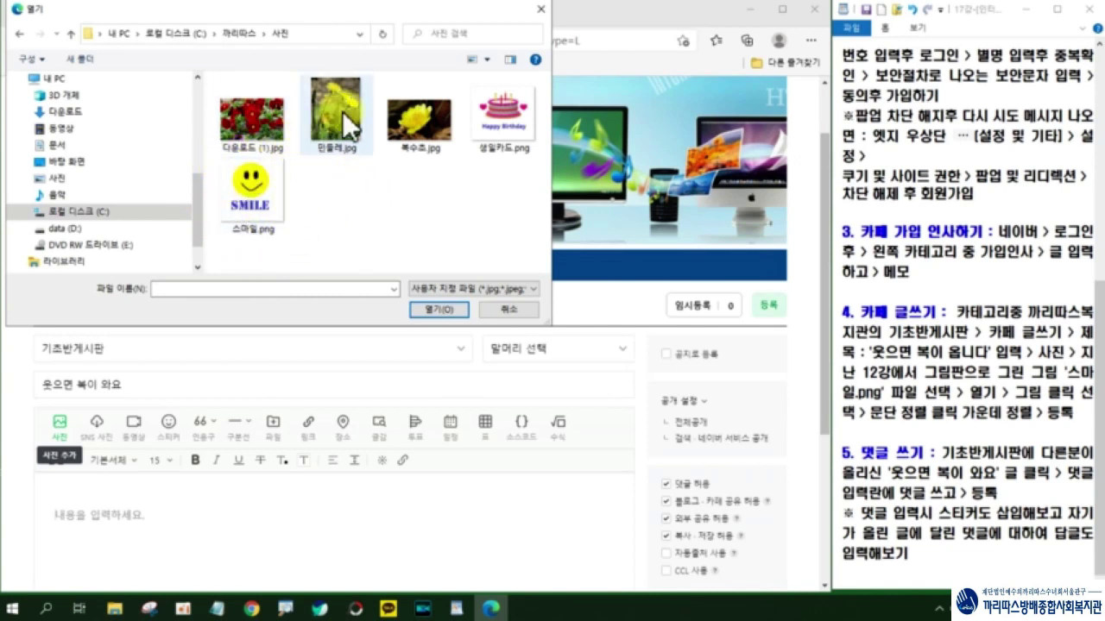
left_click(237, 216)
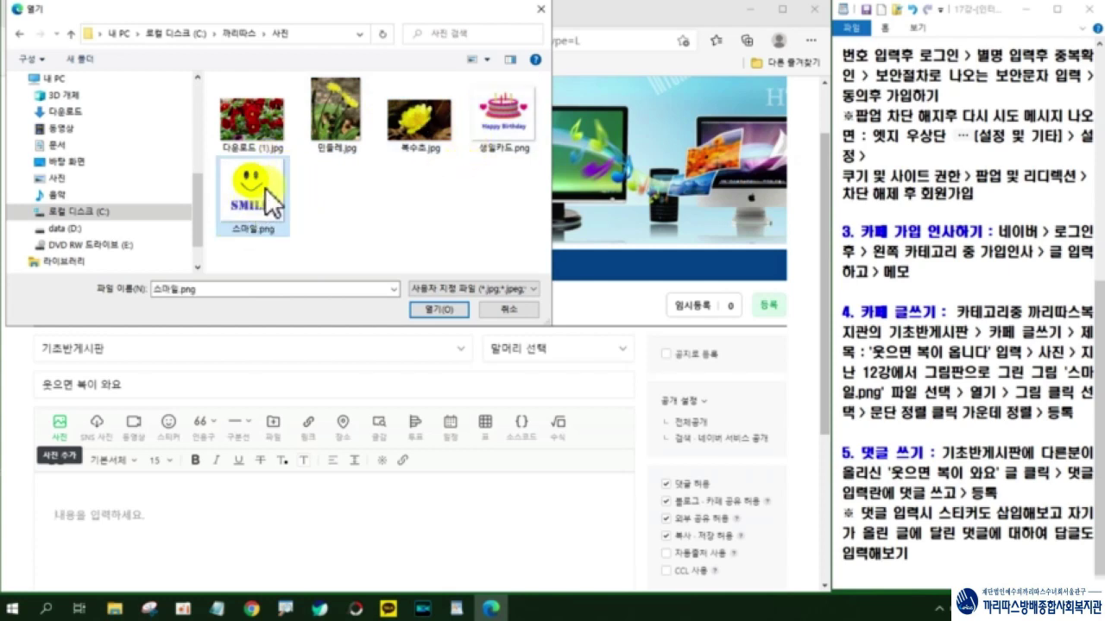
- Upload 스마일.png into the post body and center-align the SMILE image
left_click(429, 304)
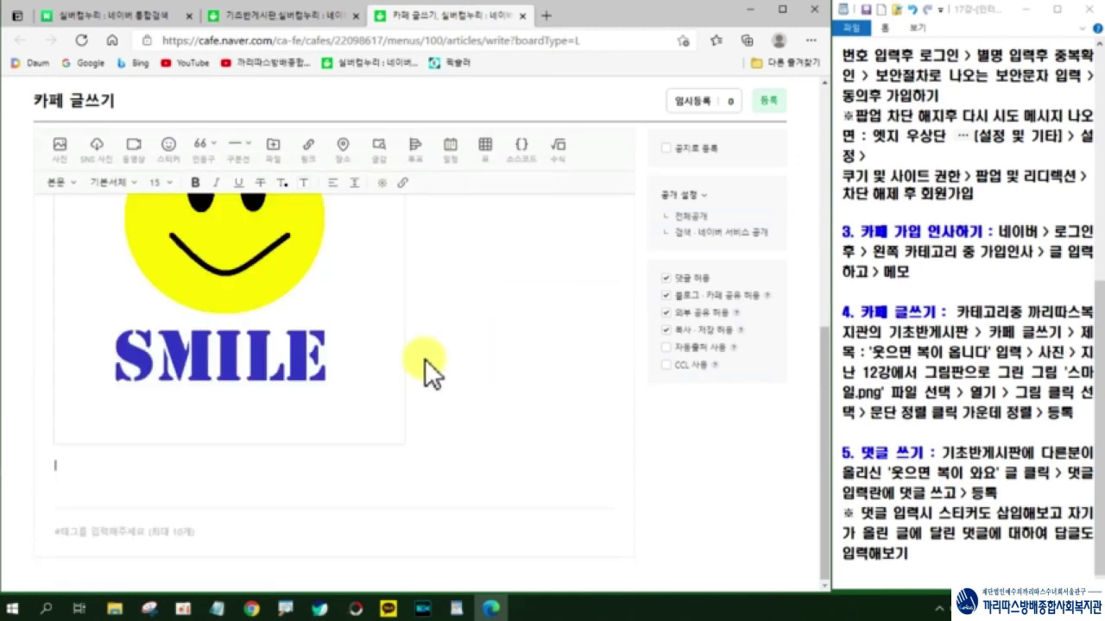
left_click(248, 278)
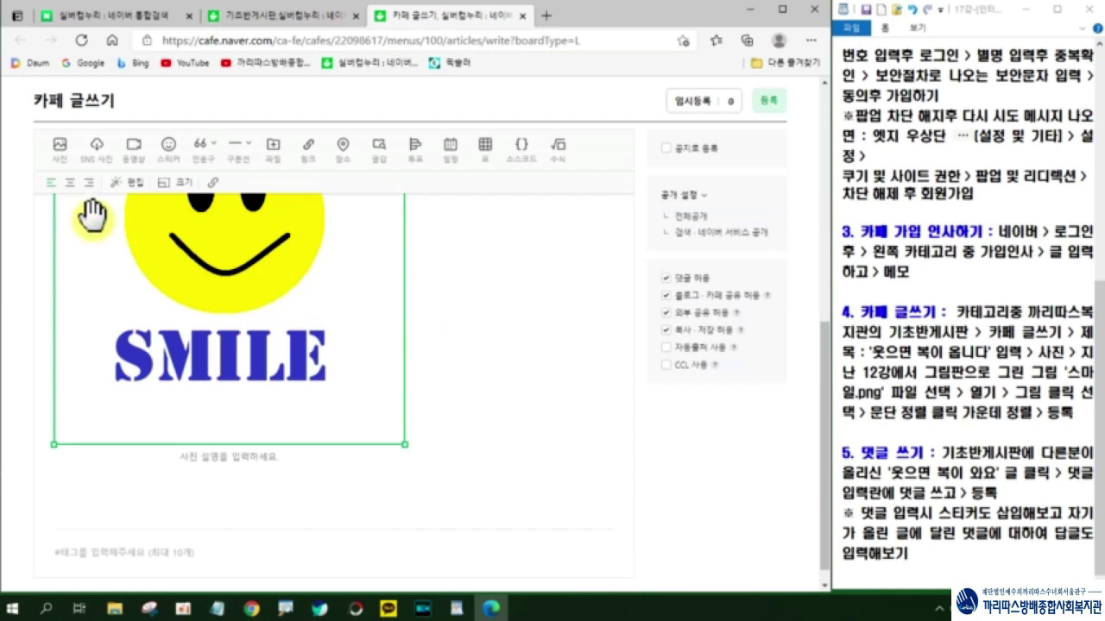
key("ctrl+2")
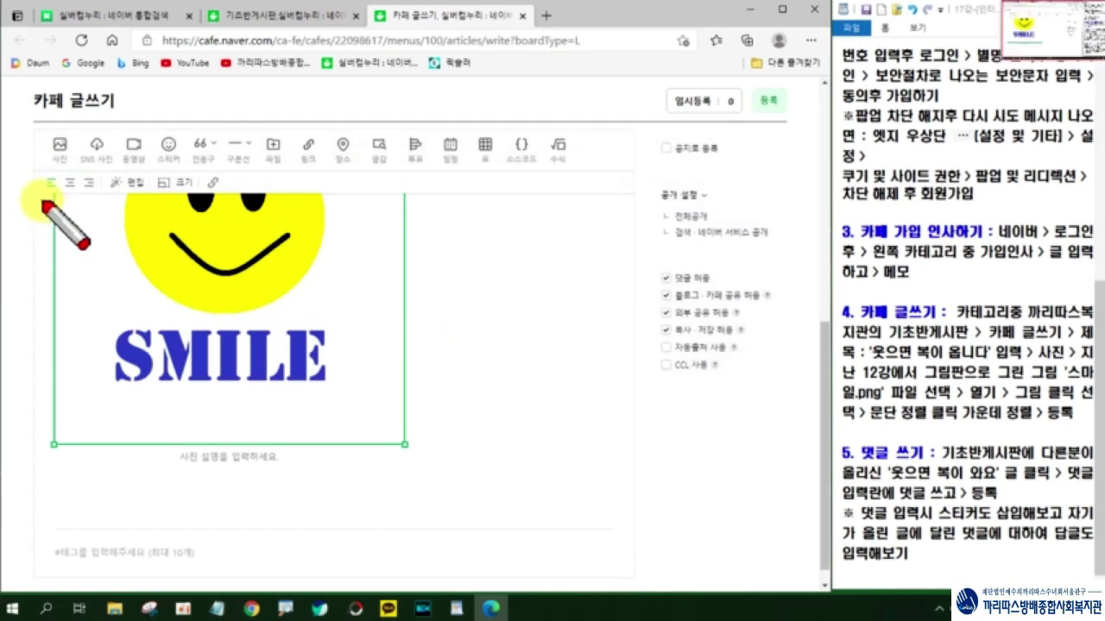
mouse_move(41, 200)
left_mouse_down()
mouse_move(471, 201)
mouse_move(620, 398)
mouse_move(604, 518)
mouse_move(142, 554)
left_mouse_up()
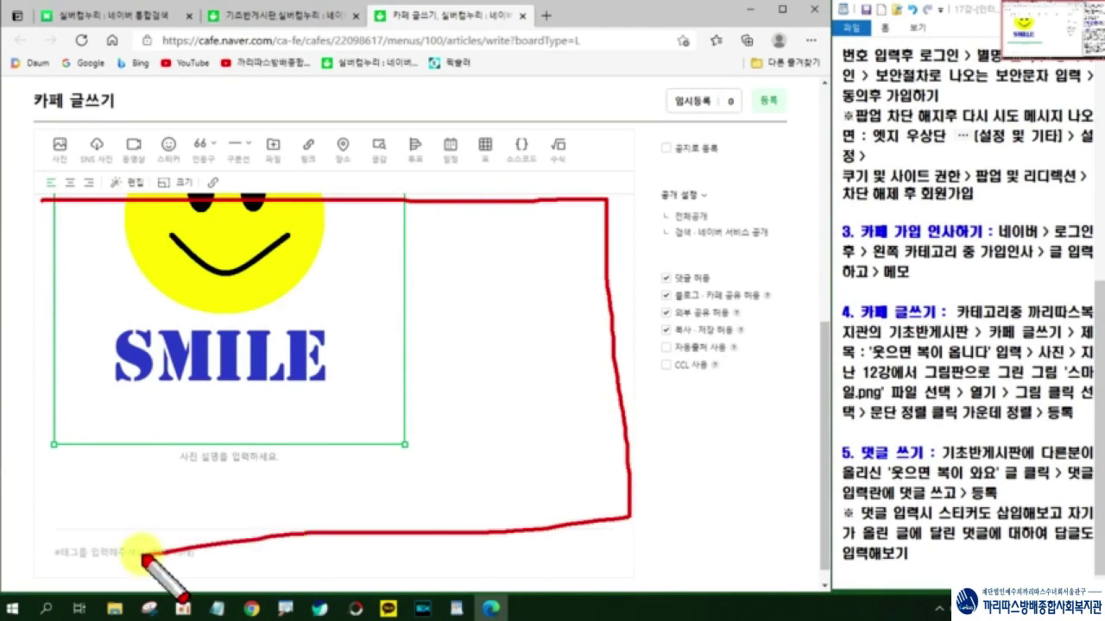
mouse_move(400, 229)
left_mouse_down()
mouse_move(408, 315)
mouse_move(97, 465)
left_mouse_up()
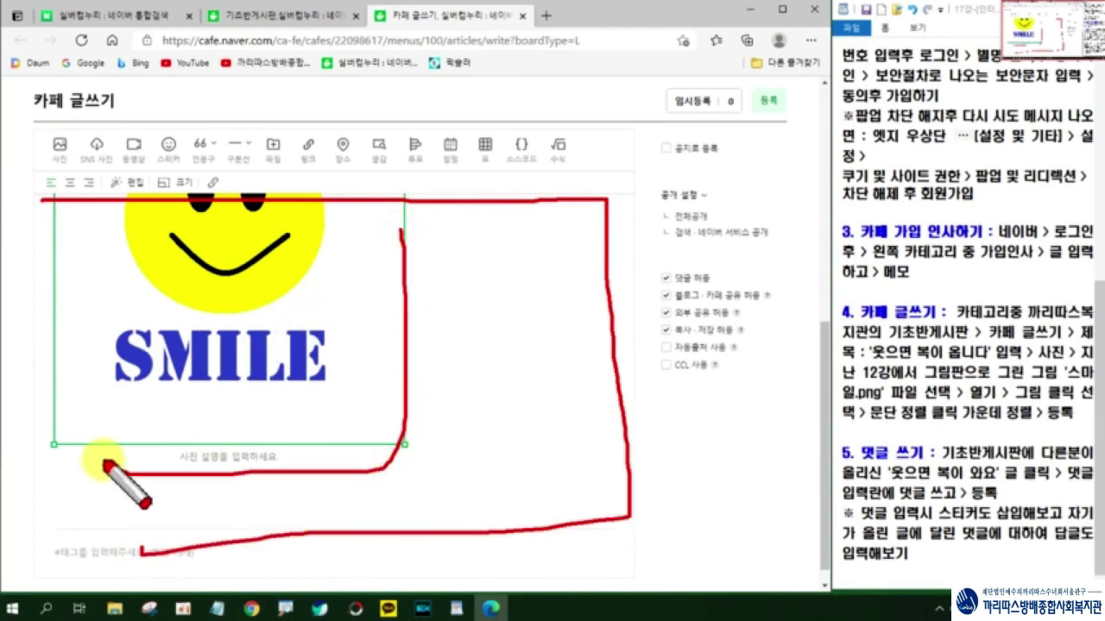
left_click_drag(418, 390, 274, 361)
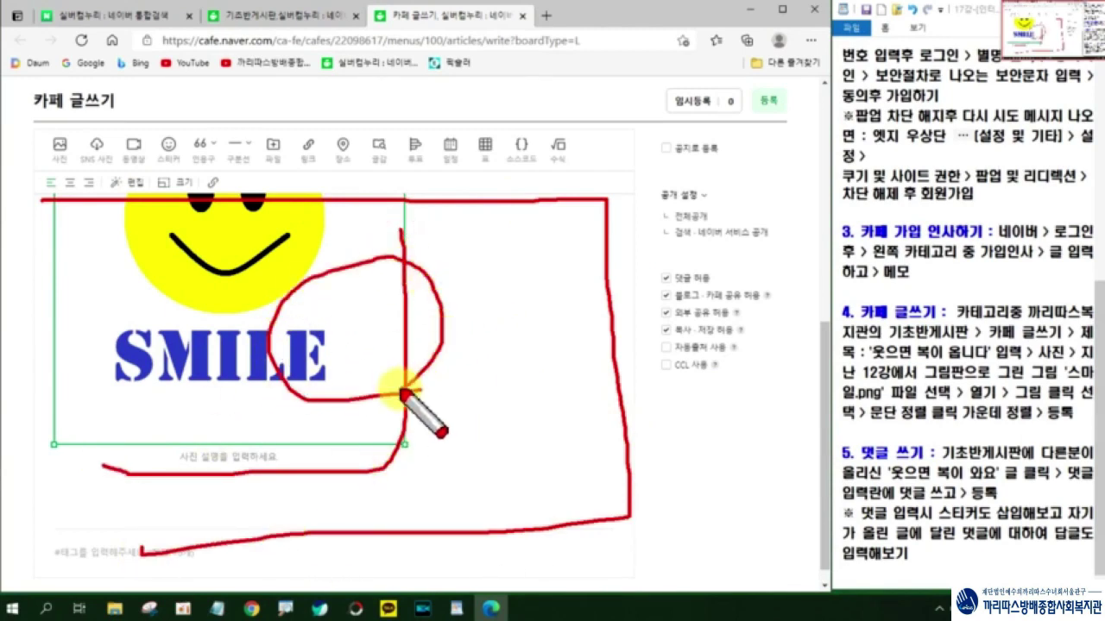
key("Escape")
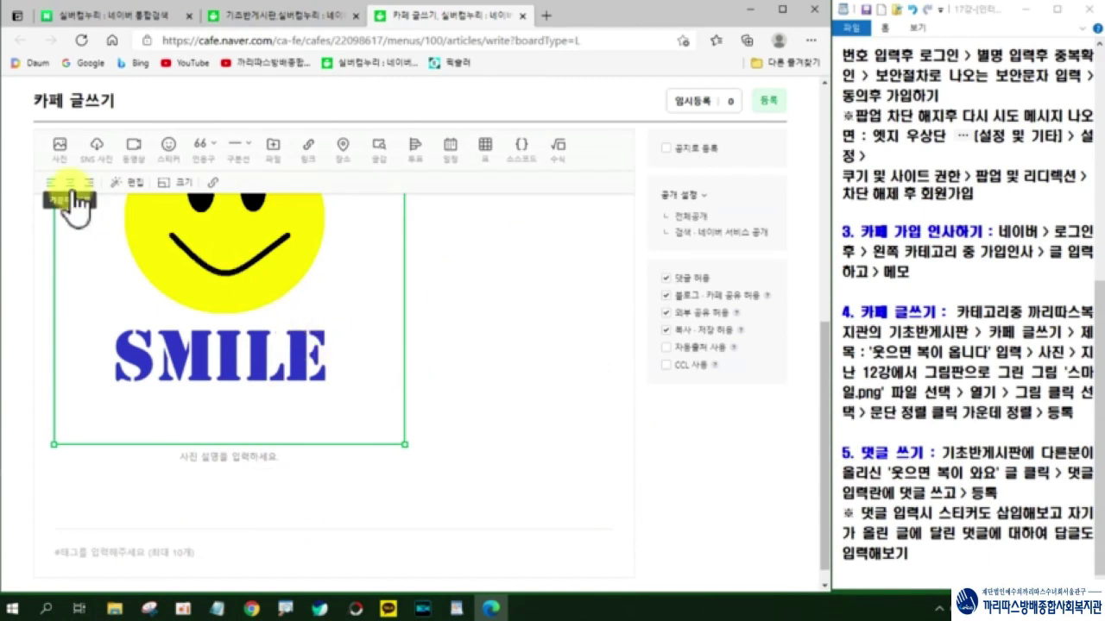
key("ctrl+2")
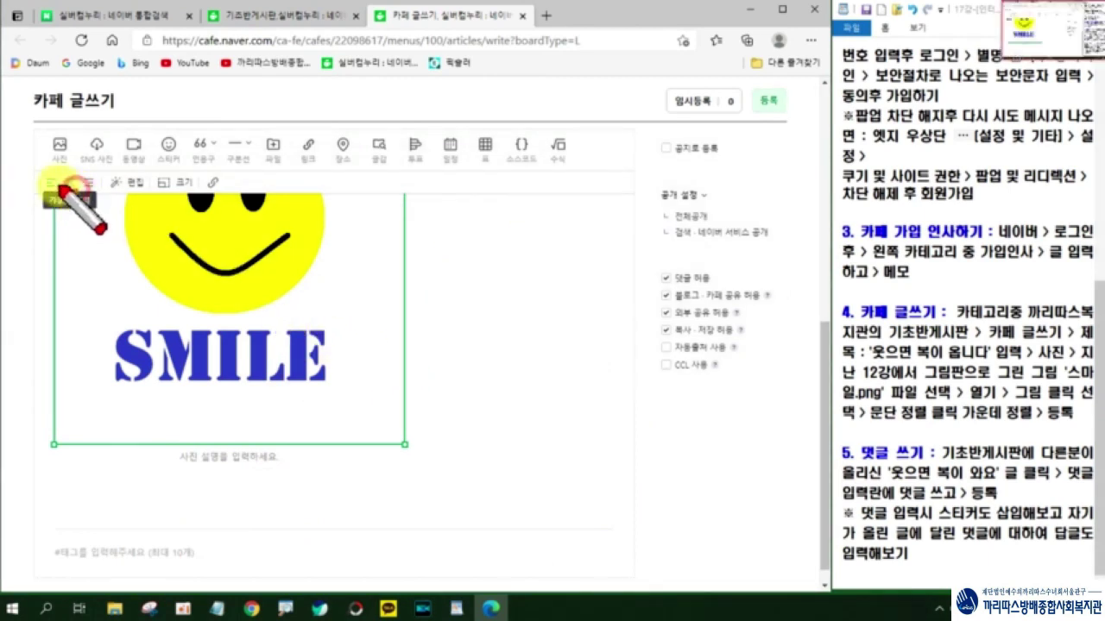
mouse_move(69, 189)
left_mouse_down()
mouse_move(76, 171)
mouse_move(83, 191)
left_mouse_up()
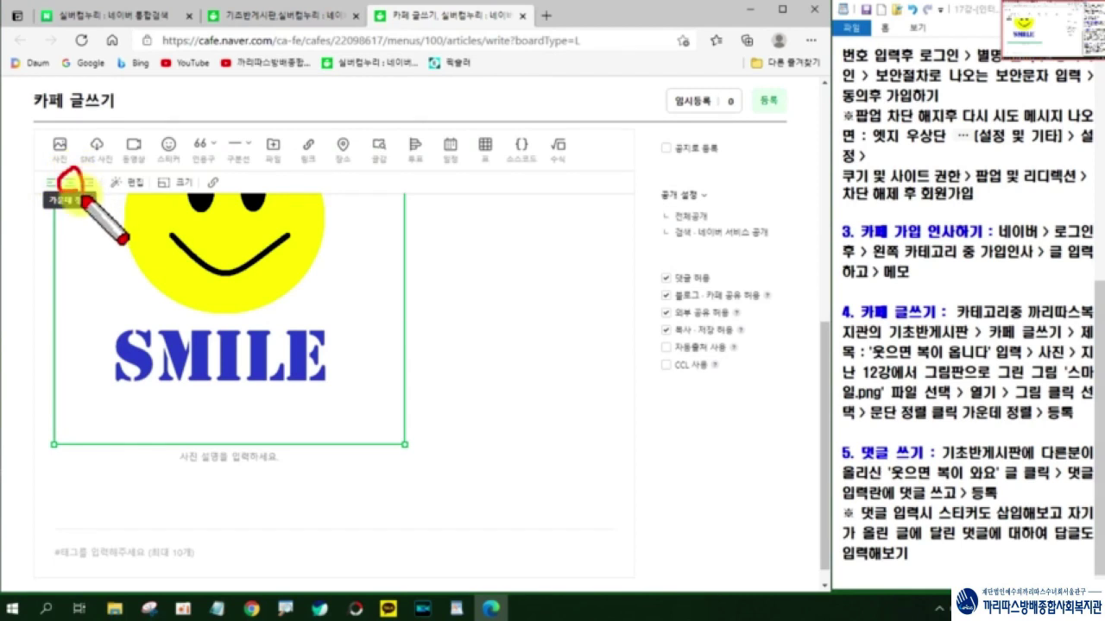
key("Escape")
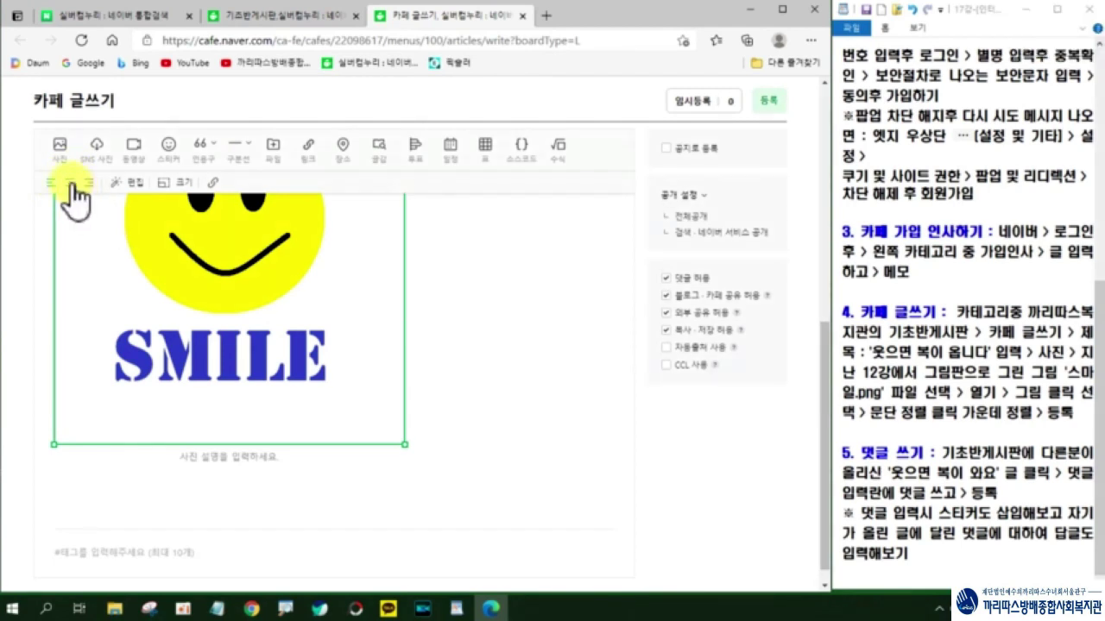
left_click(69, 182)
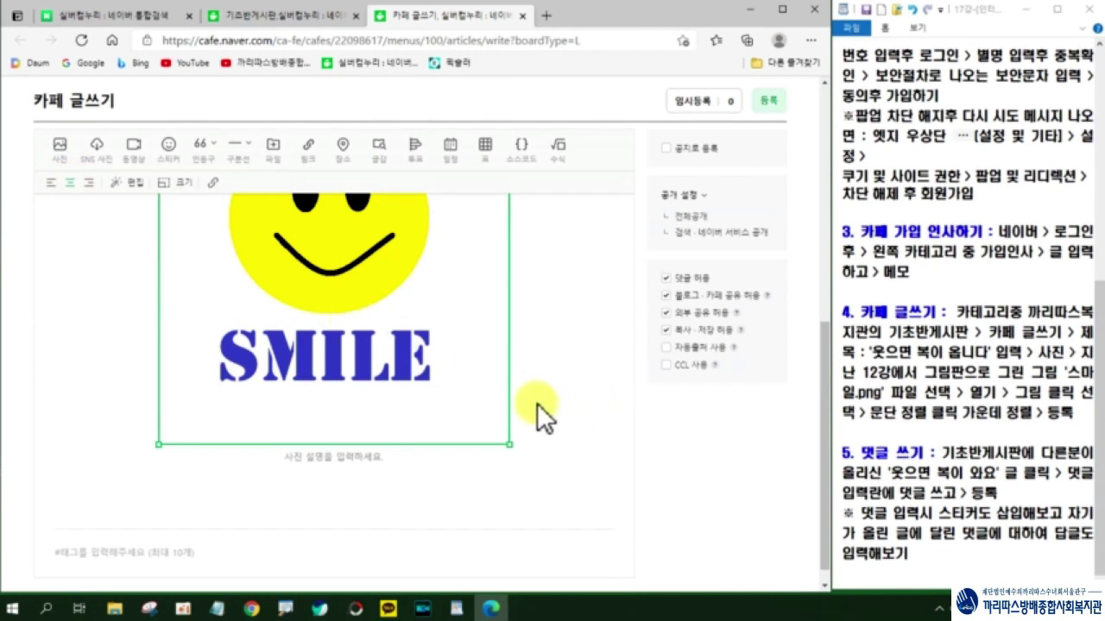
- Publish the 웃으면 복이 와요 draft to 기초반게시판 with 등록
scroll(532, 380, "up", 2)
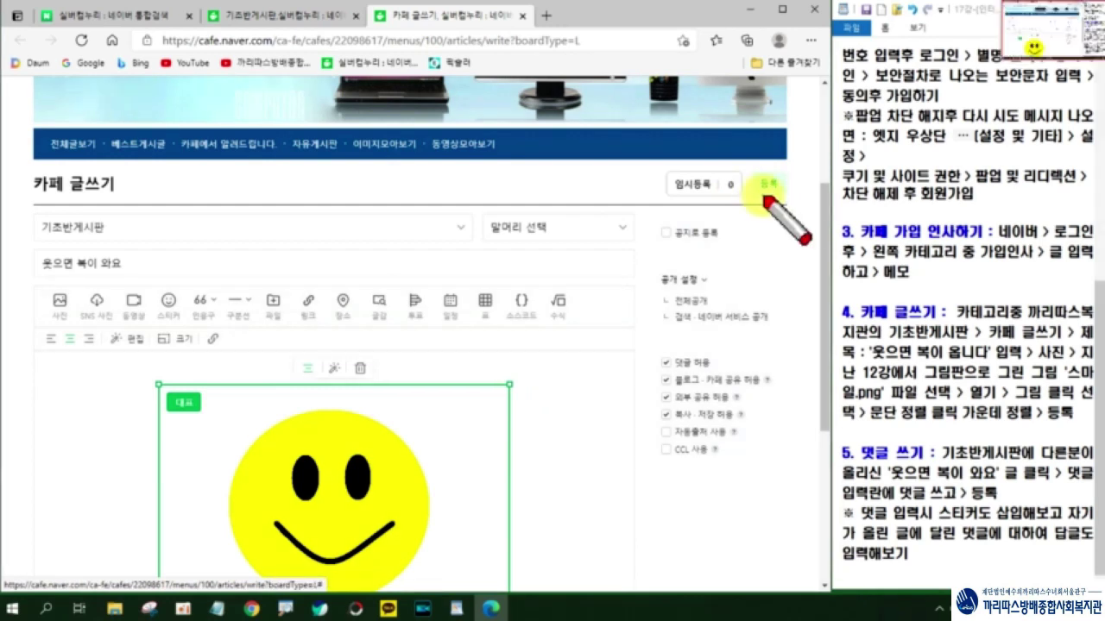
left_click_drag(752, 171, 795, 164)
mouse_move(682, 257)
left_mouse_down()
mouse_move(729, 252)
mouse_move(792, 388)
mouse_move(759, 473)
mouse_move(656, 439)
mouse_move(663, 263)
mouse_move(682, 257)
left_mouse_up()
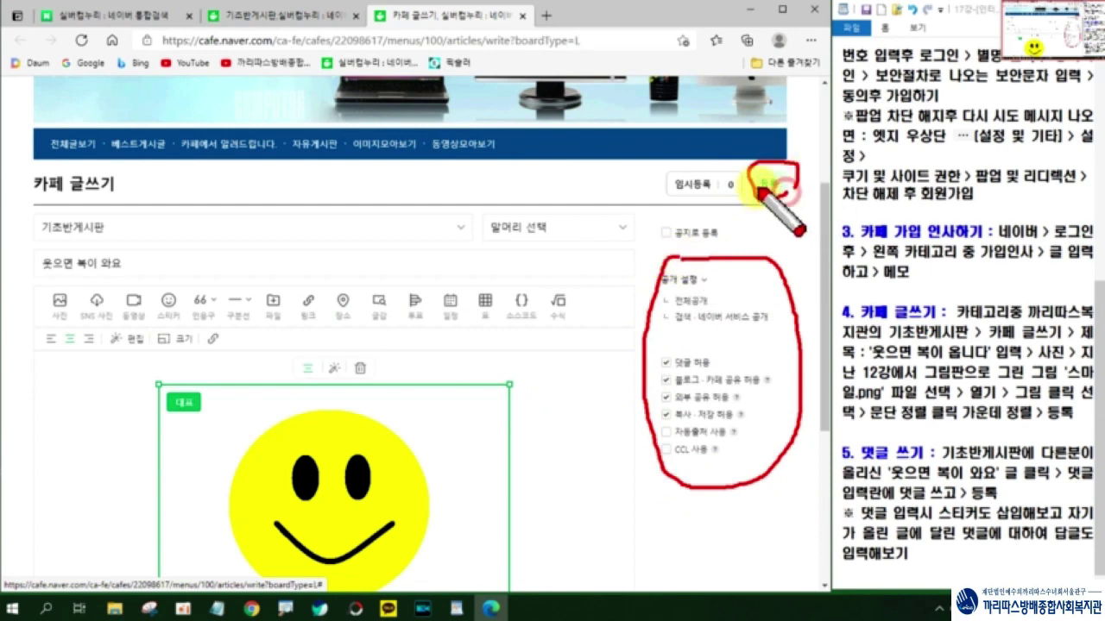
key("Escape")
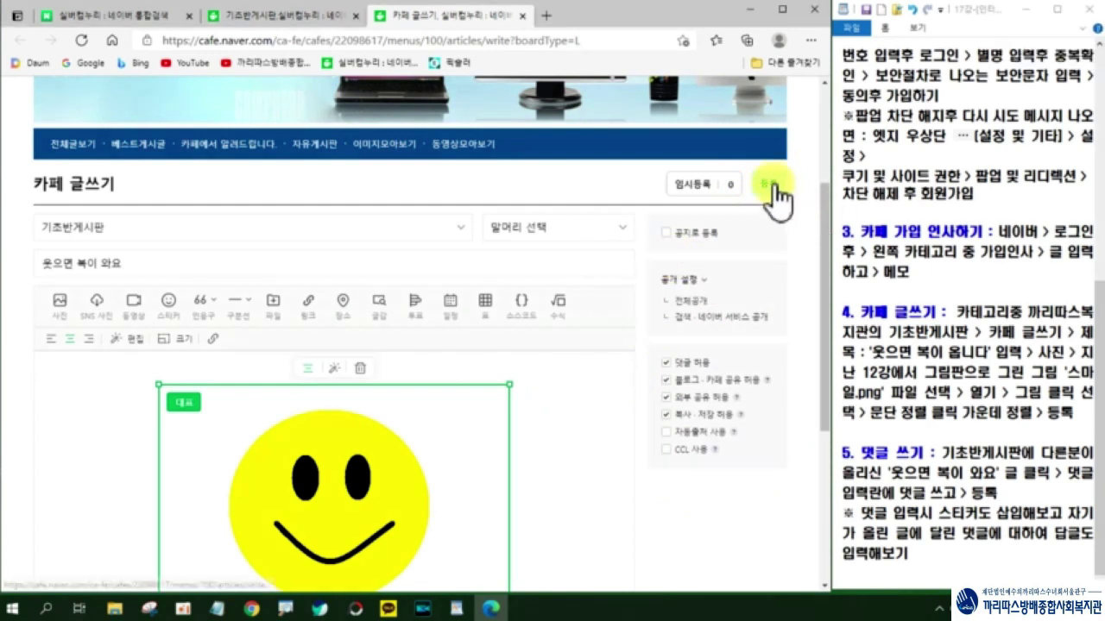
left_click(773, 184)
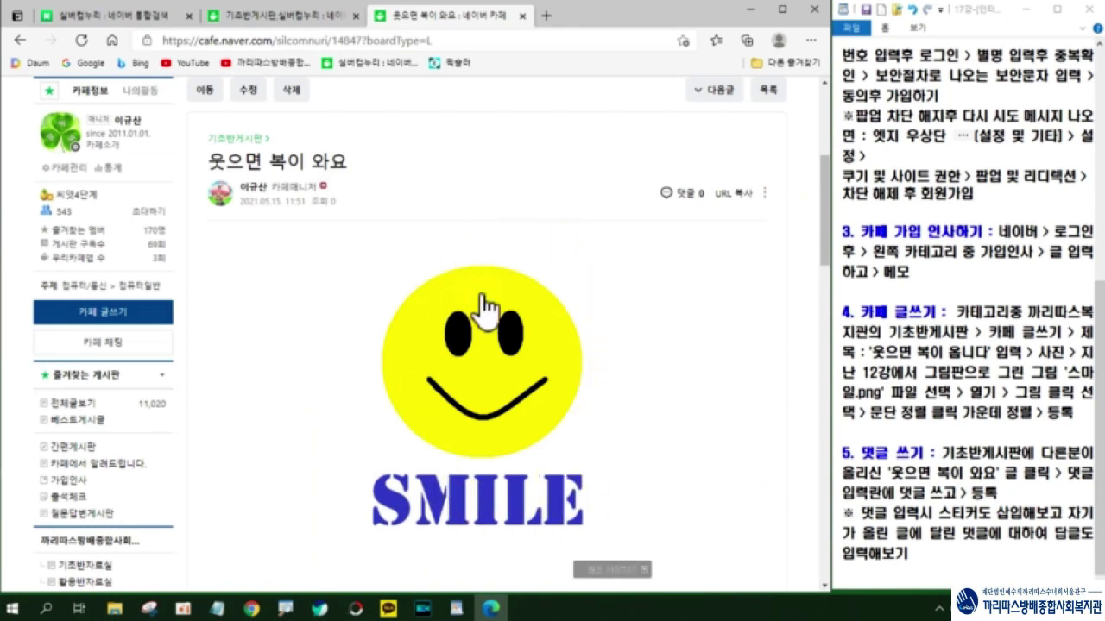
scroll(501, 392, "up", 2)
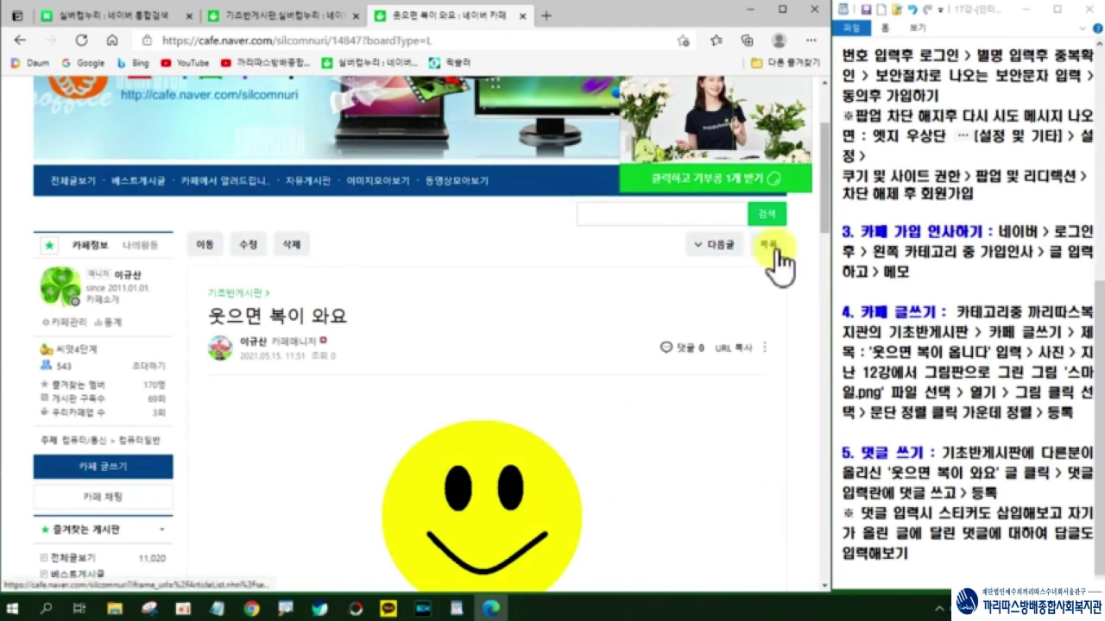
left_click(770, 244)
scroll(776, 241, "down", 2)
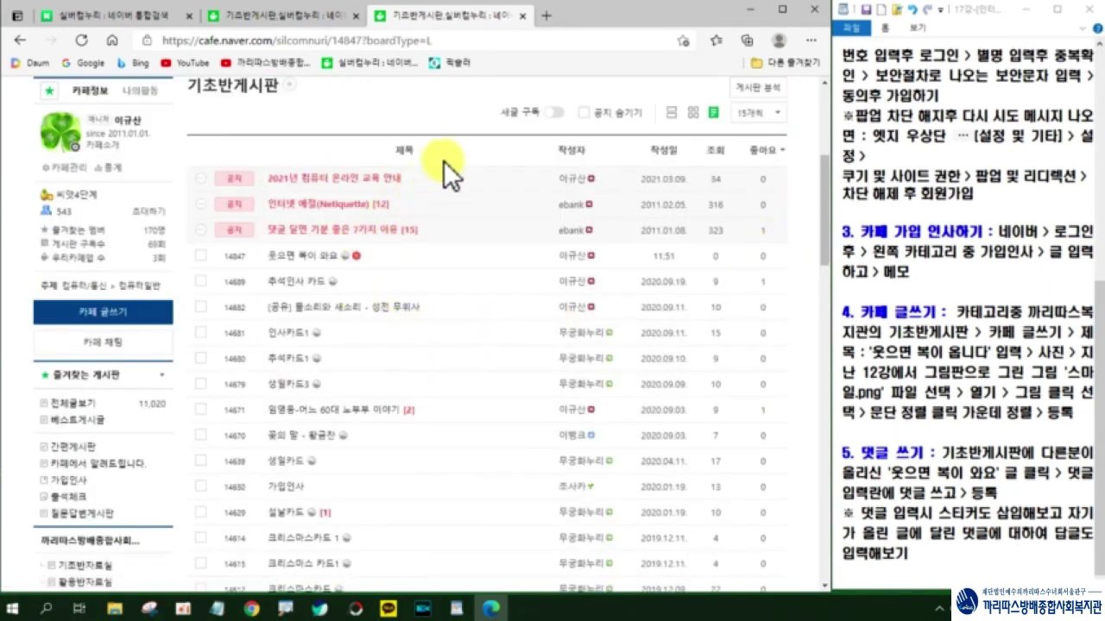
scroll(444, 160, "up", 2)
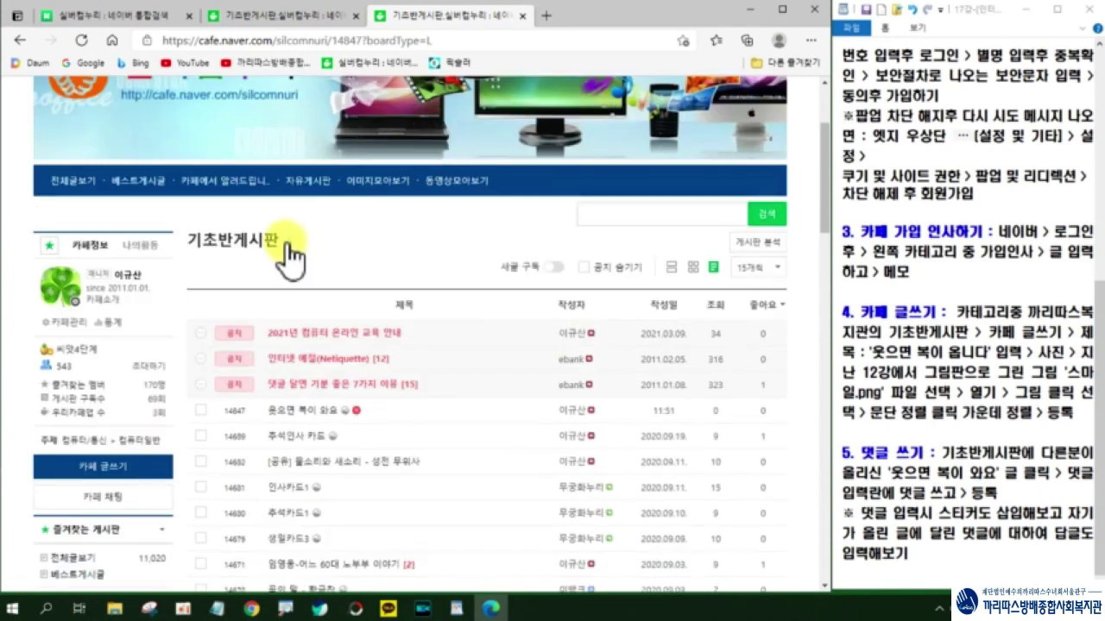
key("ctrl+2")
mouse_move(269, 271)
left_mouse_down()
mouse_move(205, 228)
mouse_move(313, 248)
left_mouse_up()
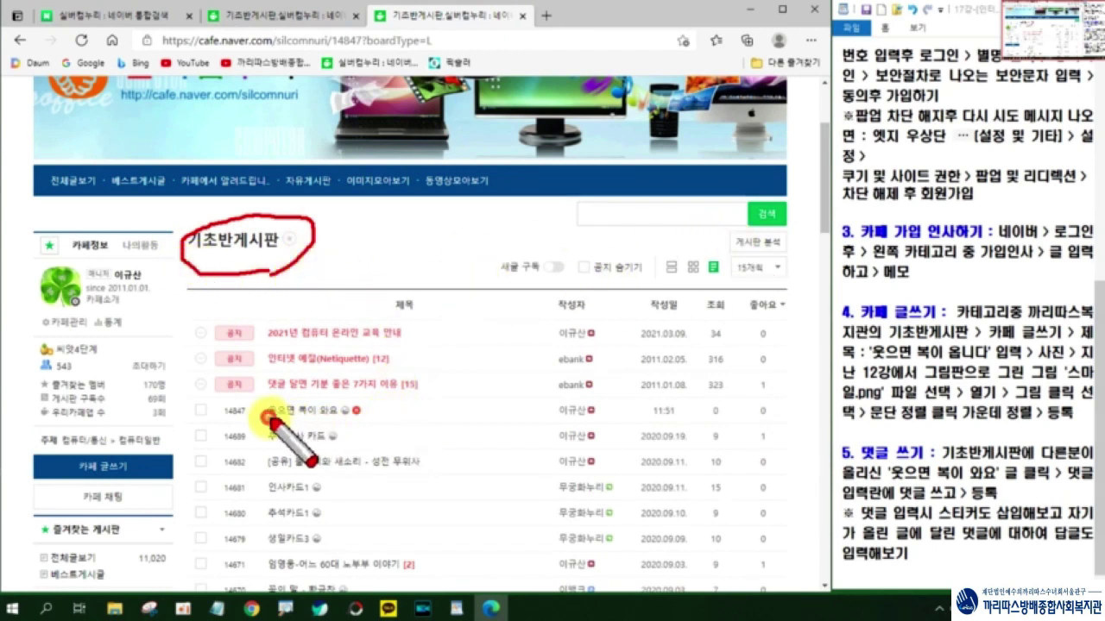
mouse_move(267, 419)
left_mouse_down()
mouse_move(350, 417)
mouse_move(293, 397)
mouse_move(256, 410)
mouse_move(260, 419)
left_mouse_up()
mouse_move(615, 399)
left_mouse_down()
mouse_move(556, 404)
mouse_move(606, 421)
left_mouse_up()
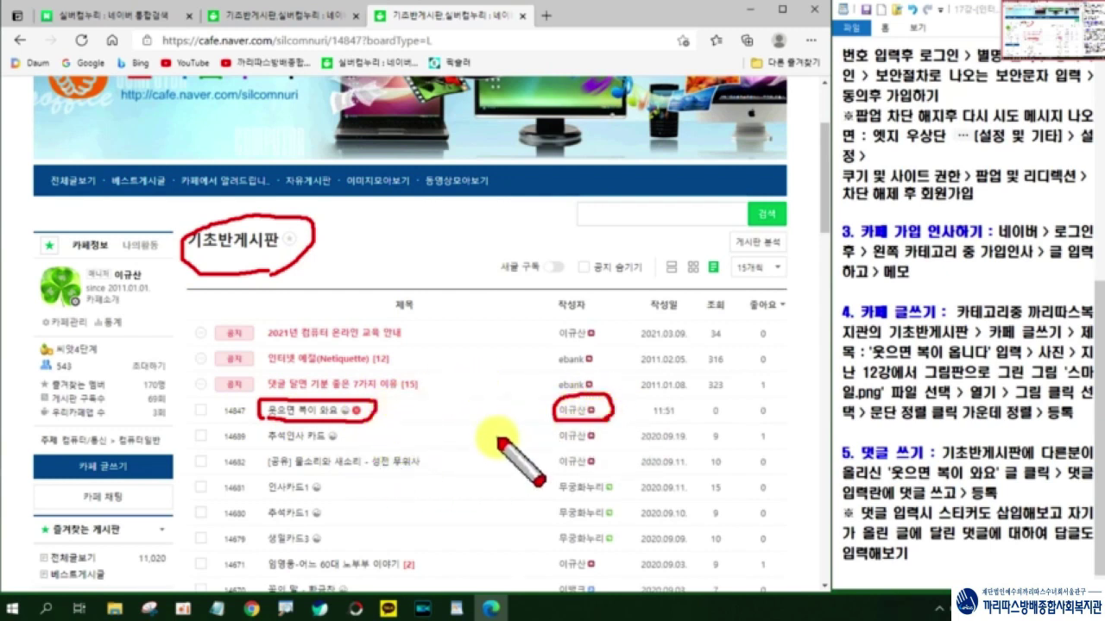
key("Escape")
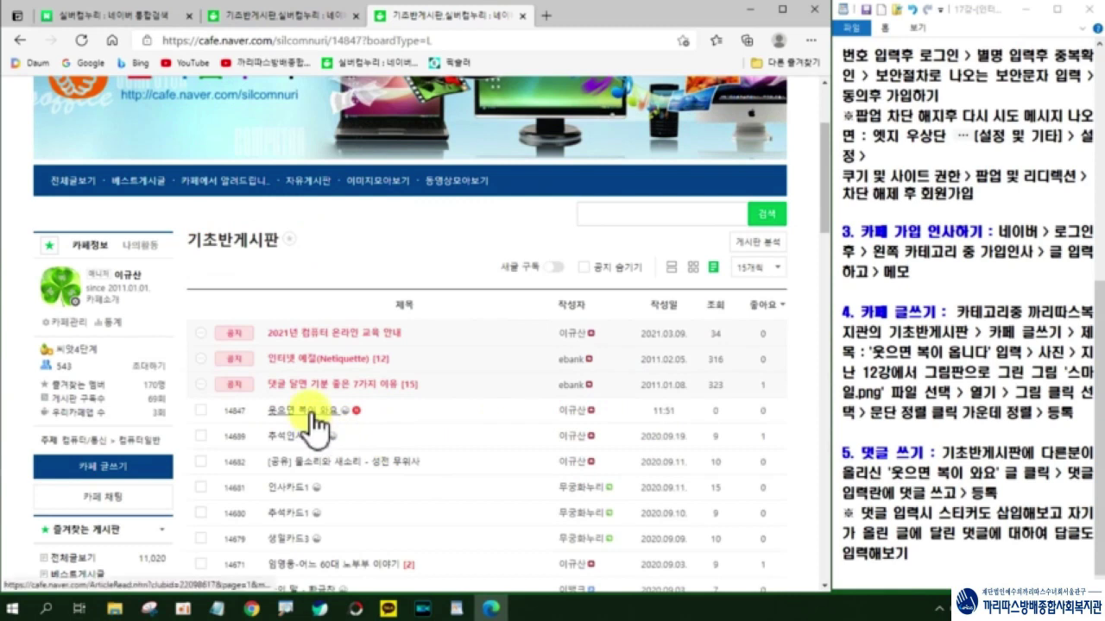
left_click(309, 411)
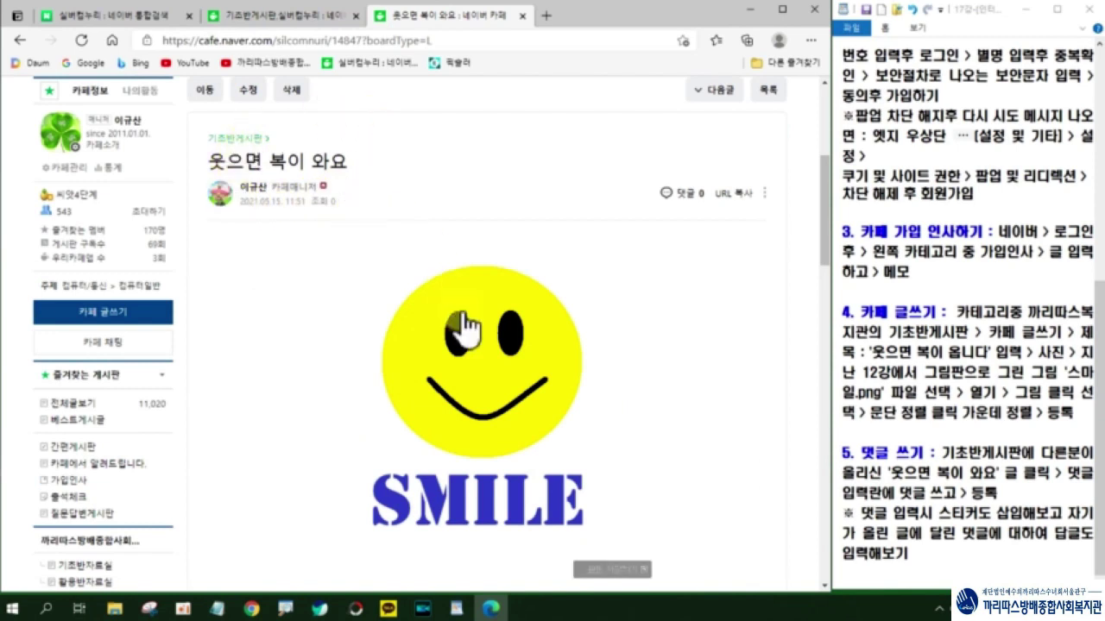
- Post the comment '참 잘 만들었습니다' in the comment box, raising the count to 댓글 1
scroll(500, 371, "down", 3)
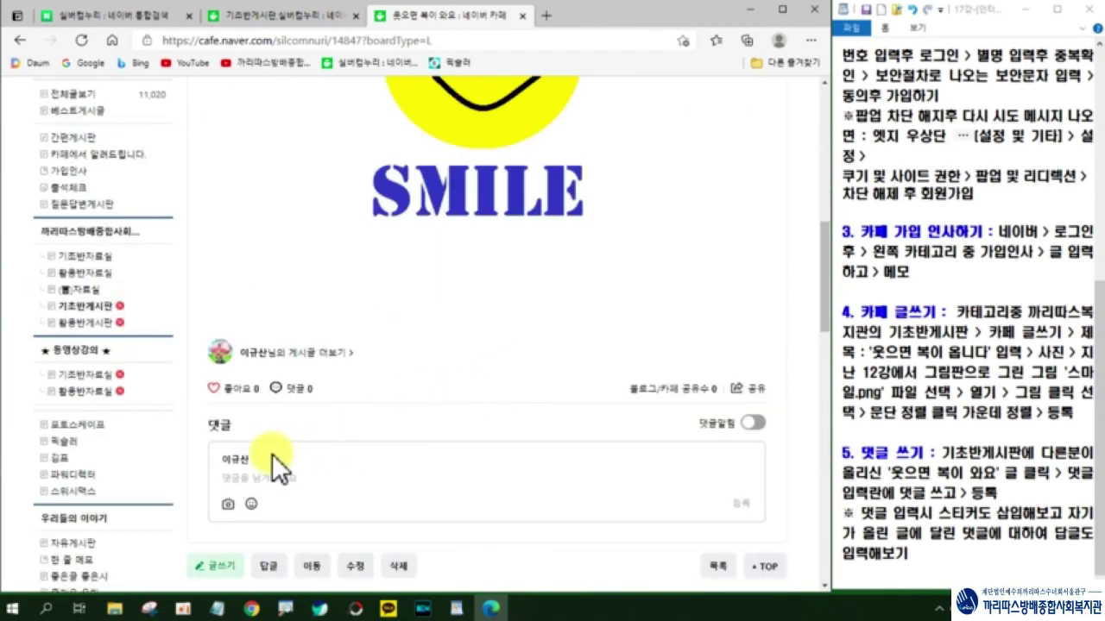
left_click(274, 475)
type("참 잘 만들었습")
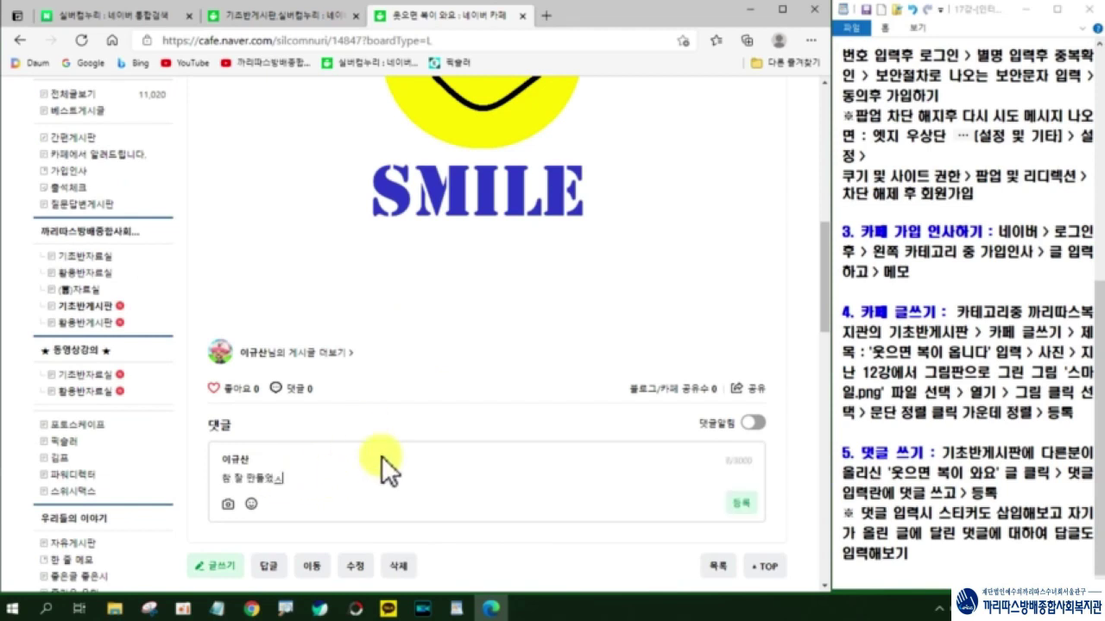
type("니다")
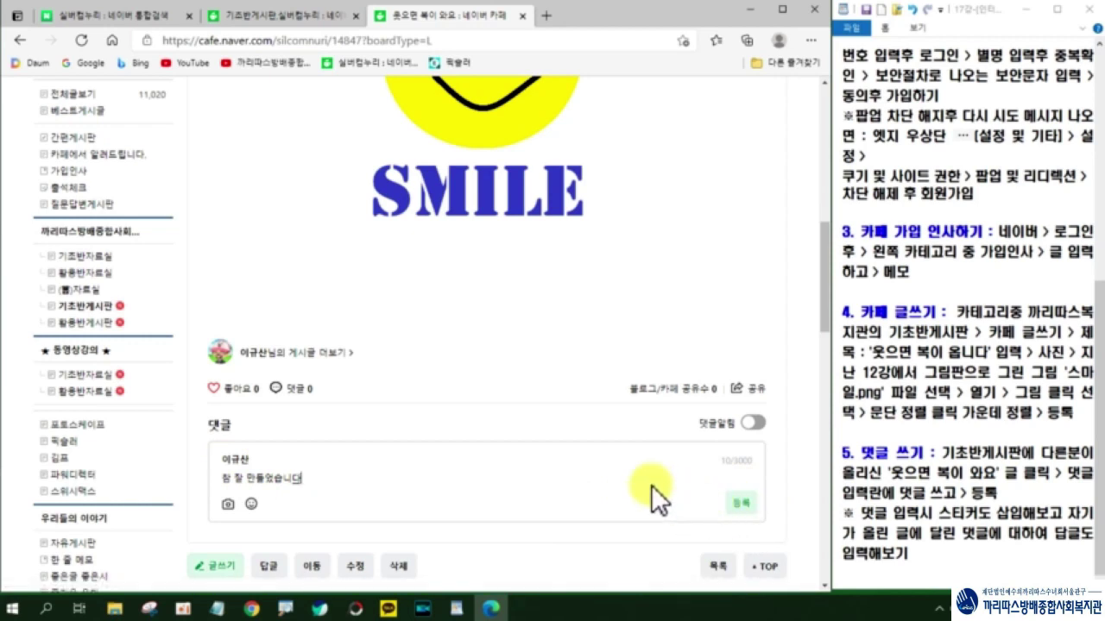
left_click(742, 506)
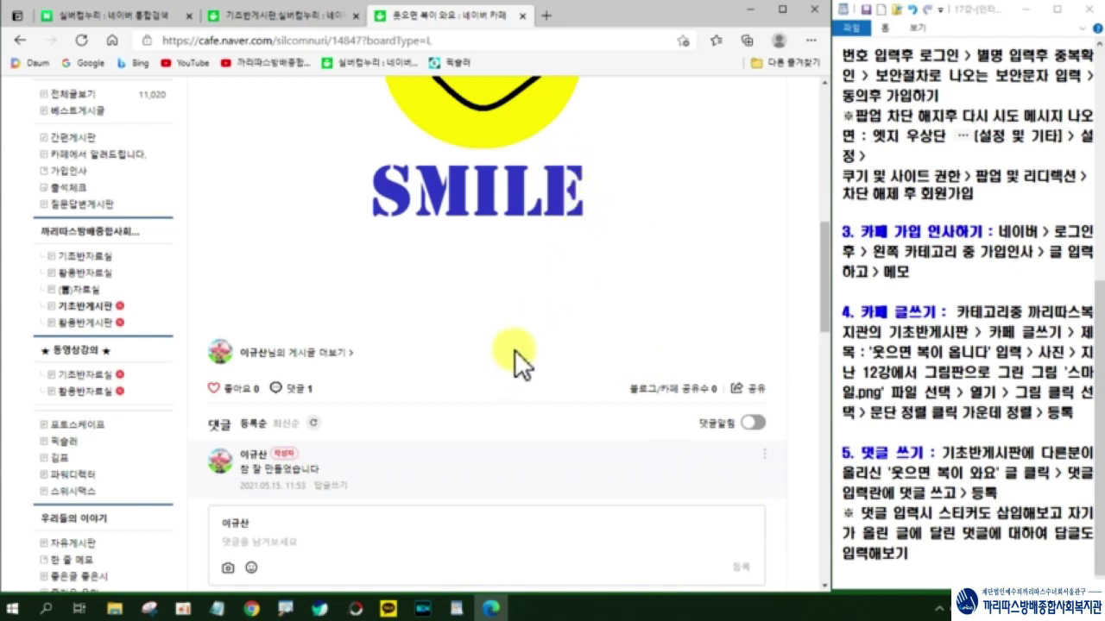
scroll(733, 266, "up", 5)
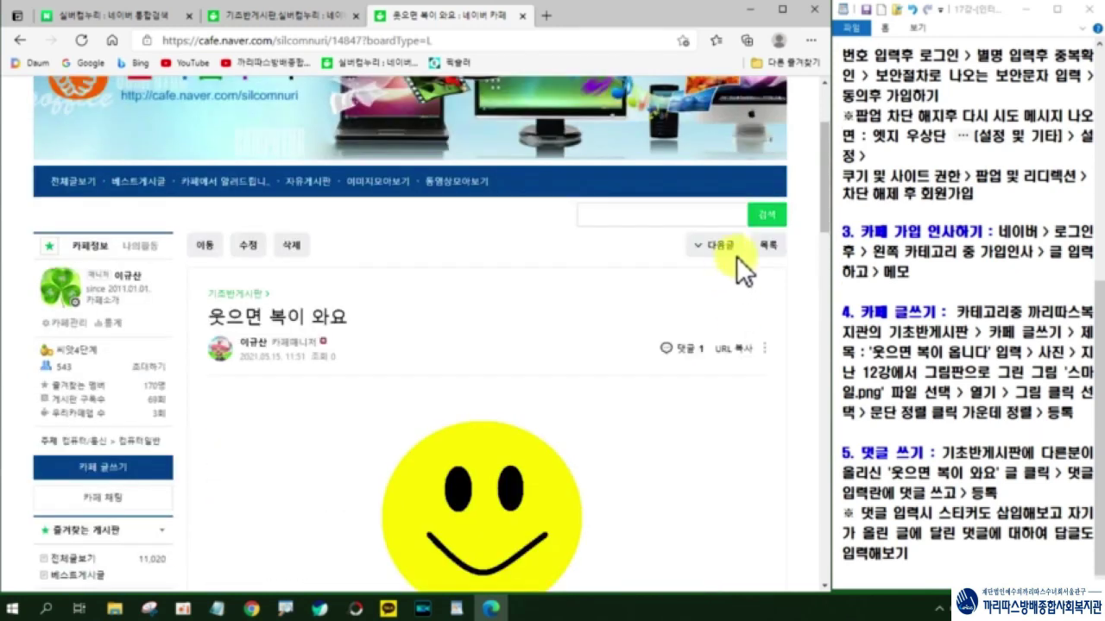
left_click(765, 244)
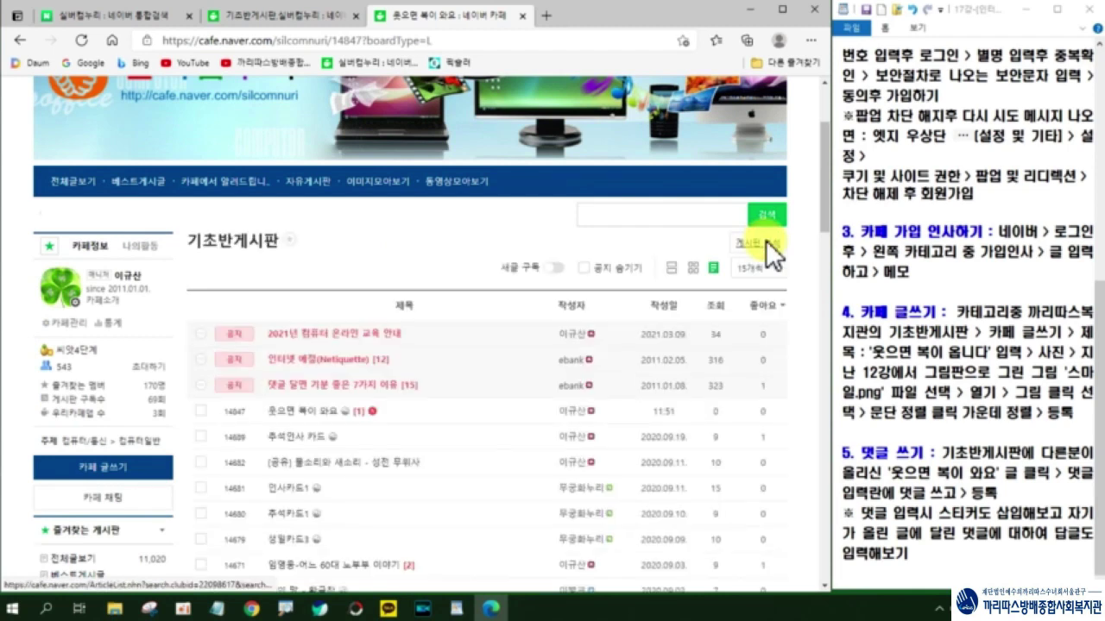
scroll(699, 294, "down", 2)
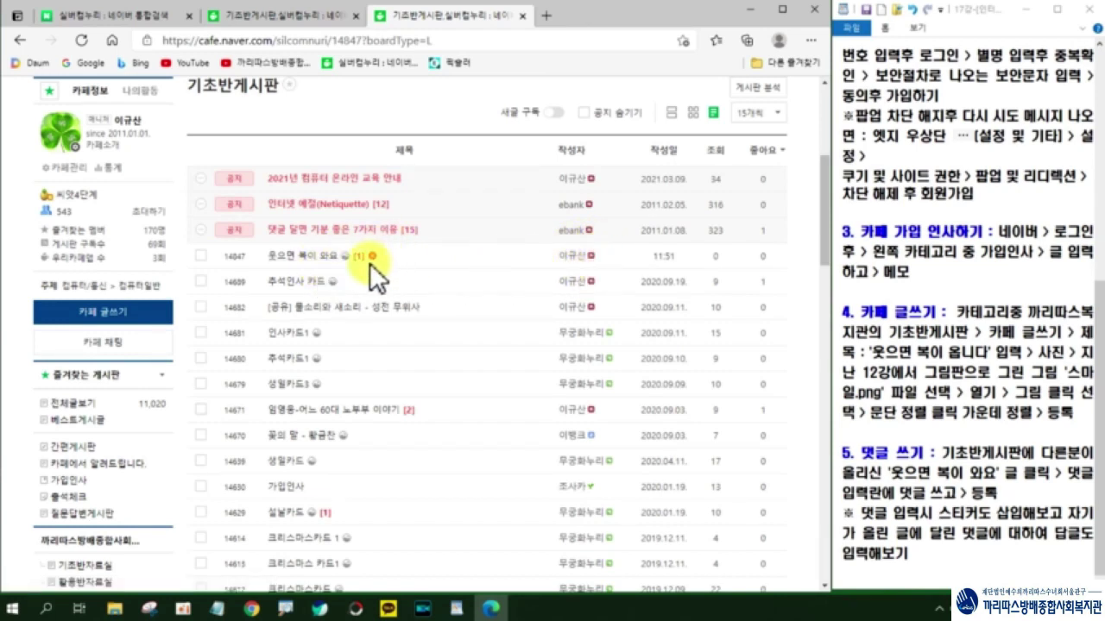
left_click(310, 258)
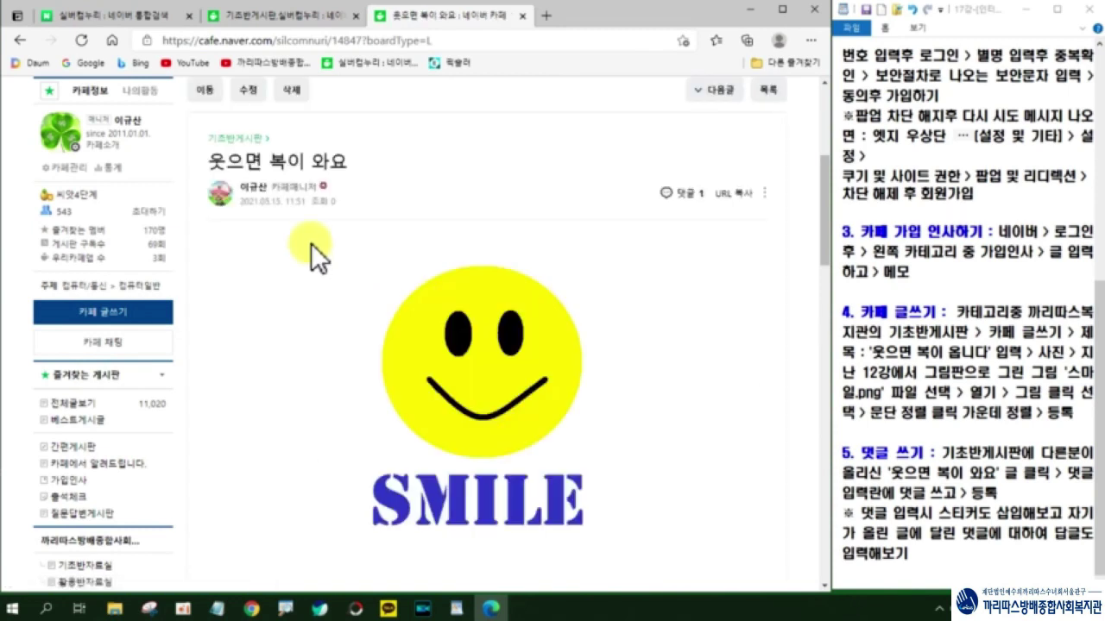
scroll(311, 243, "down", 5)
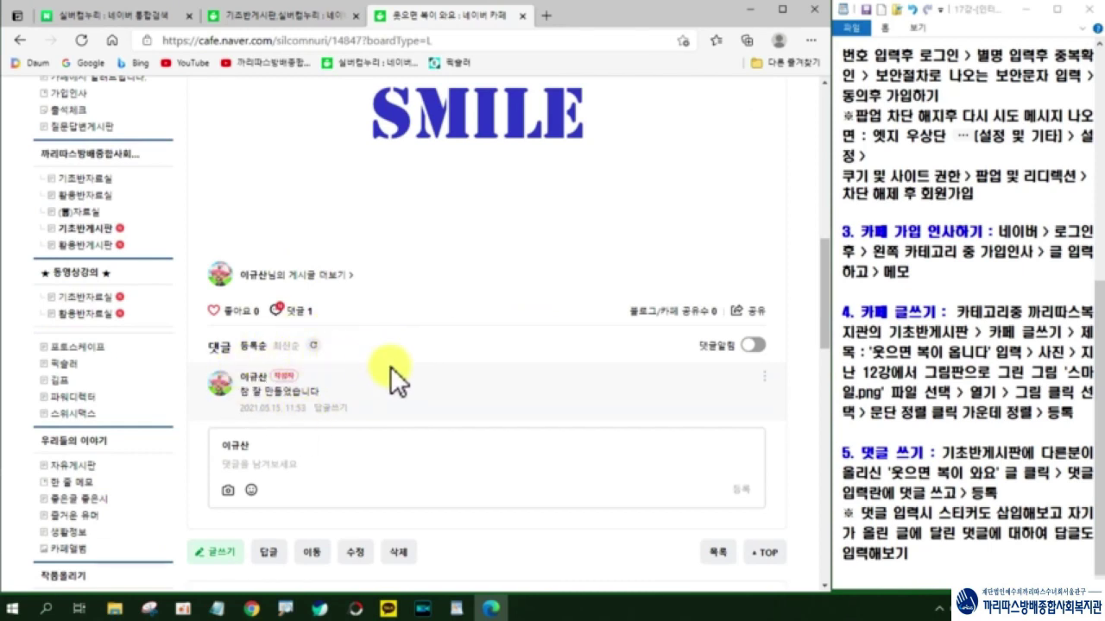
- Briefly annotate where the reply to the first comment begins, then clear the drawing
key("ctrl+2")
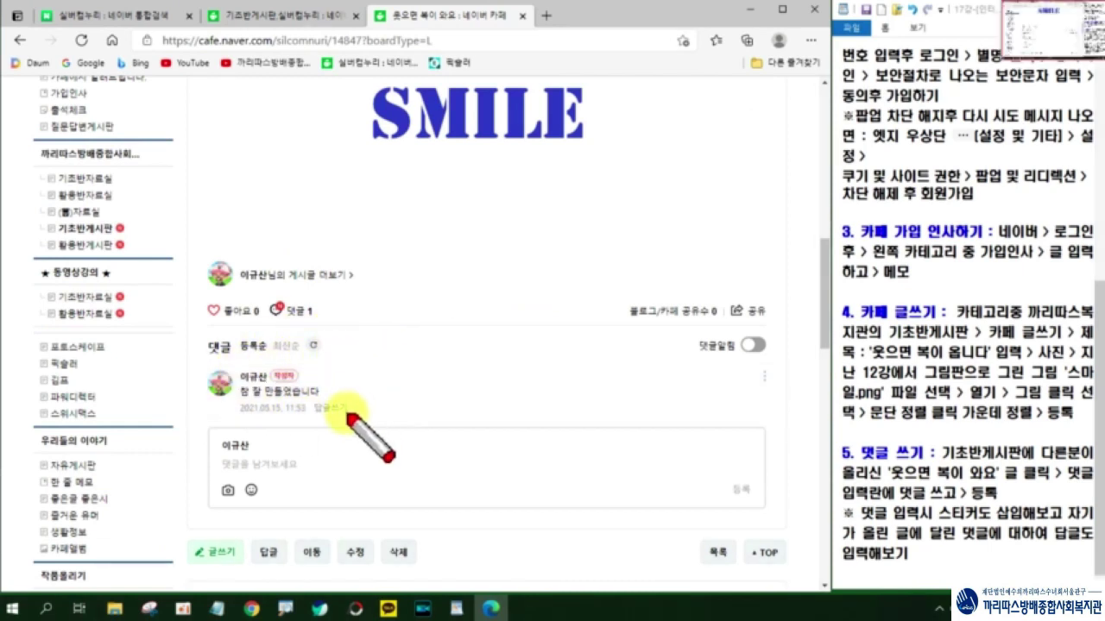
mouse_move(347, 416)
left_mouse_down()
mouse_move(318, 402)
mouse_move(362, 397)
left_mouse_up()
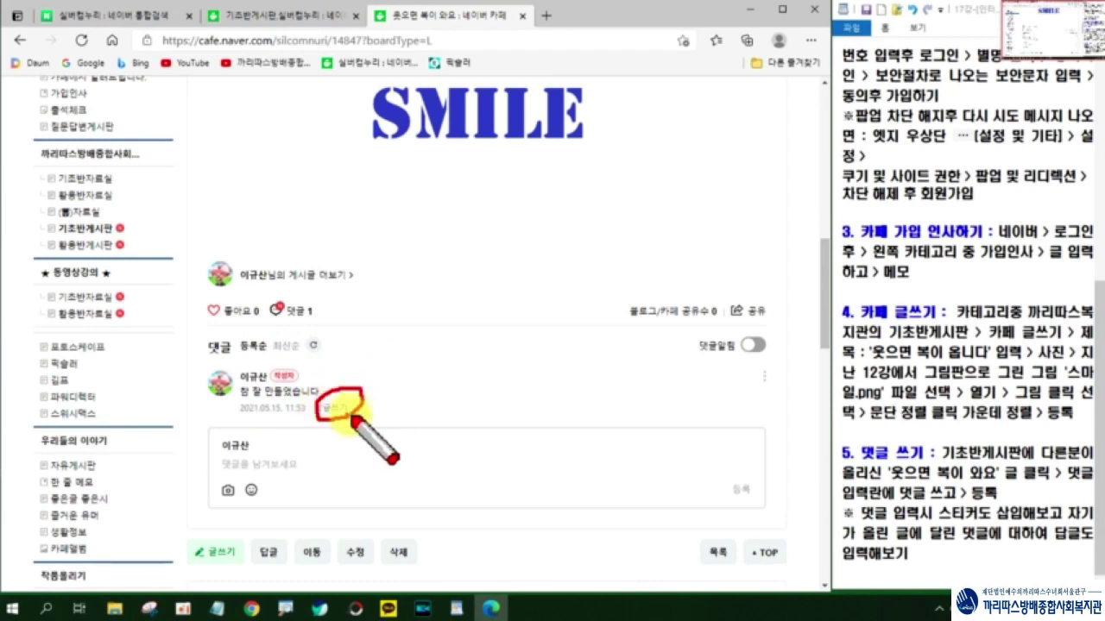
key("Escape")
- Reply '감사합니다' to the '참 잘 만들었습니다' comment, bringing the count to 댓글 2
left_click(333, 409)
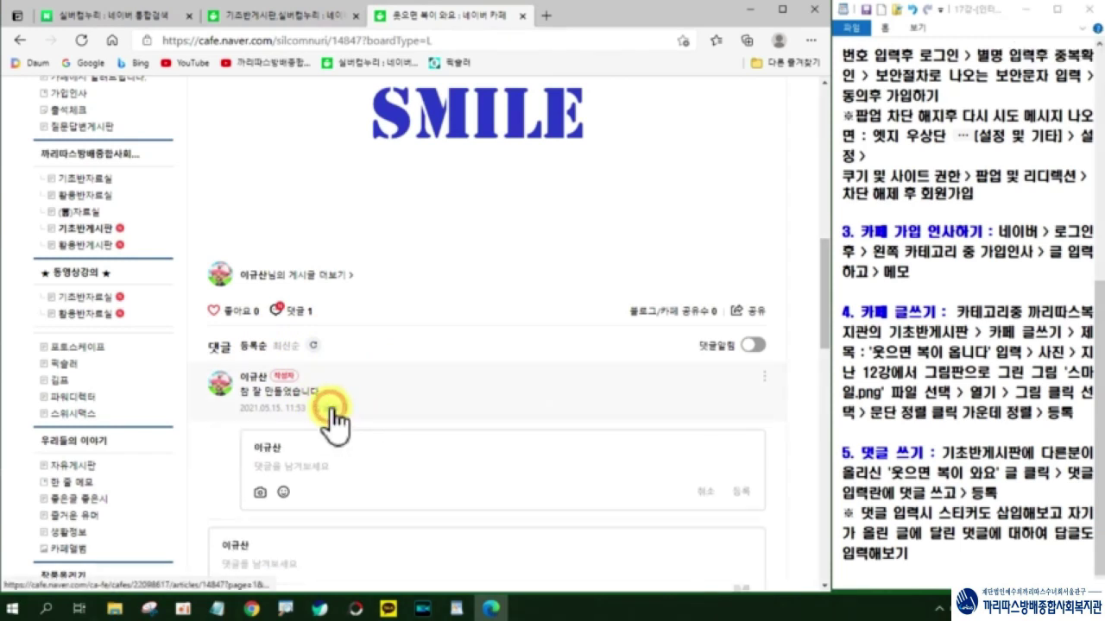
left_click(338, 461)
type("감사")
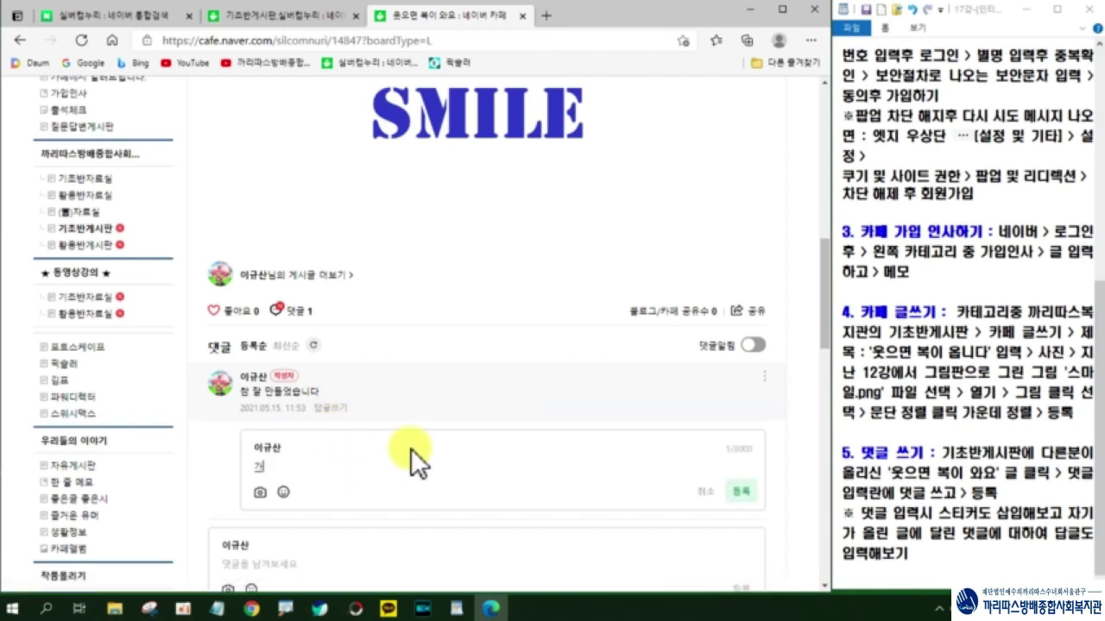
type("합니다")
left_click(747, 494)
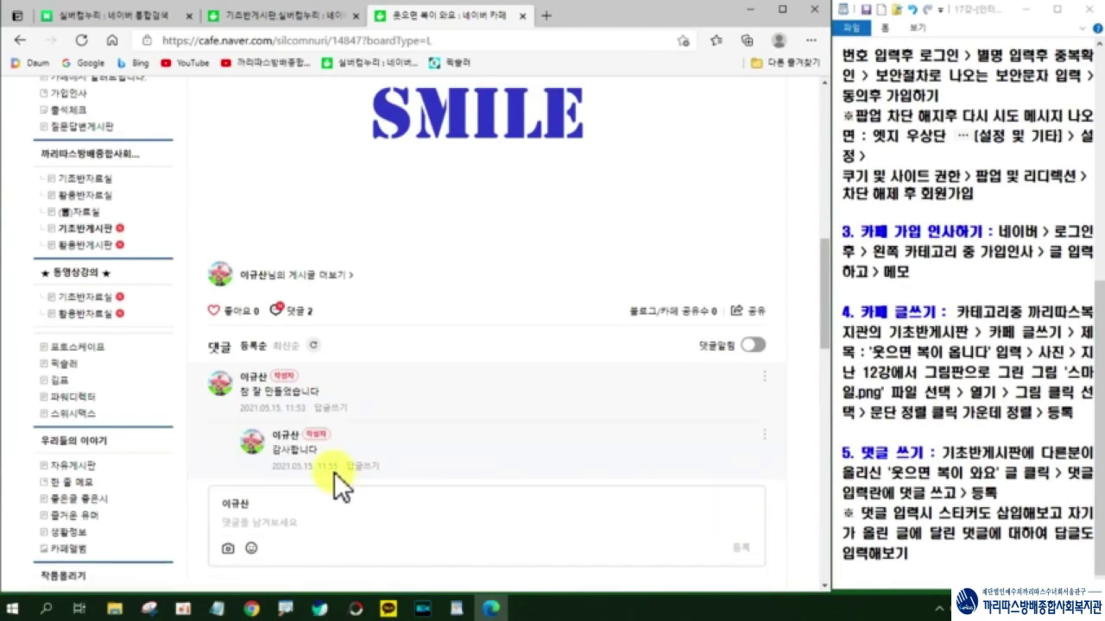
scroll(759, 242, "up", 1)
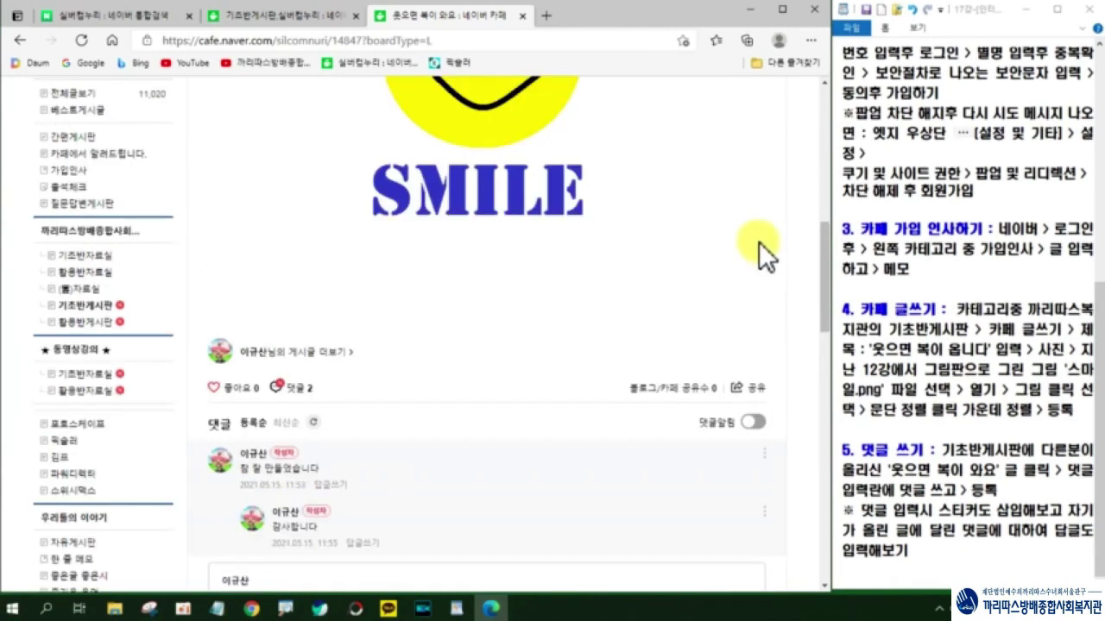
- Close the Edge window and the lesson notes document, leaving only the desktop
scroll(750, 240, "up", 5)
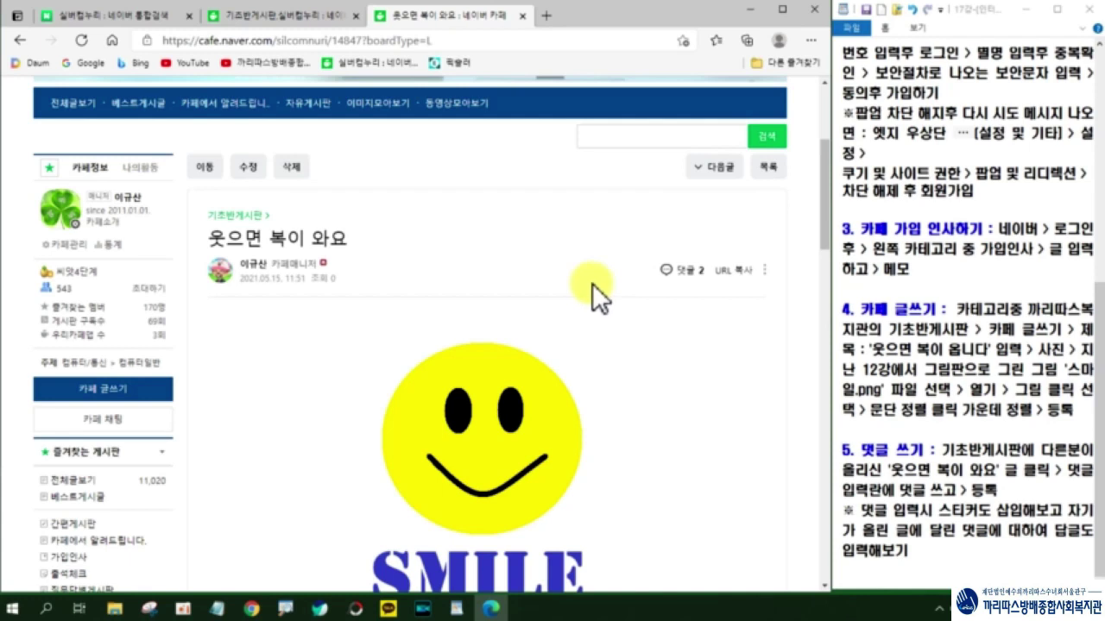
left_click(818, 12)
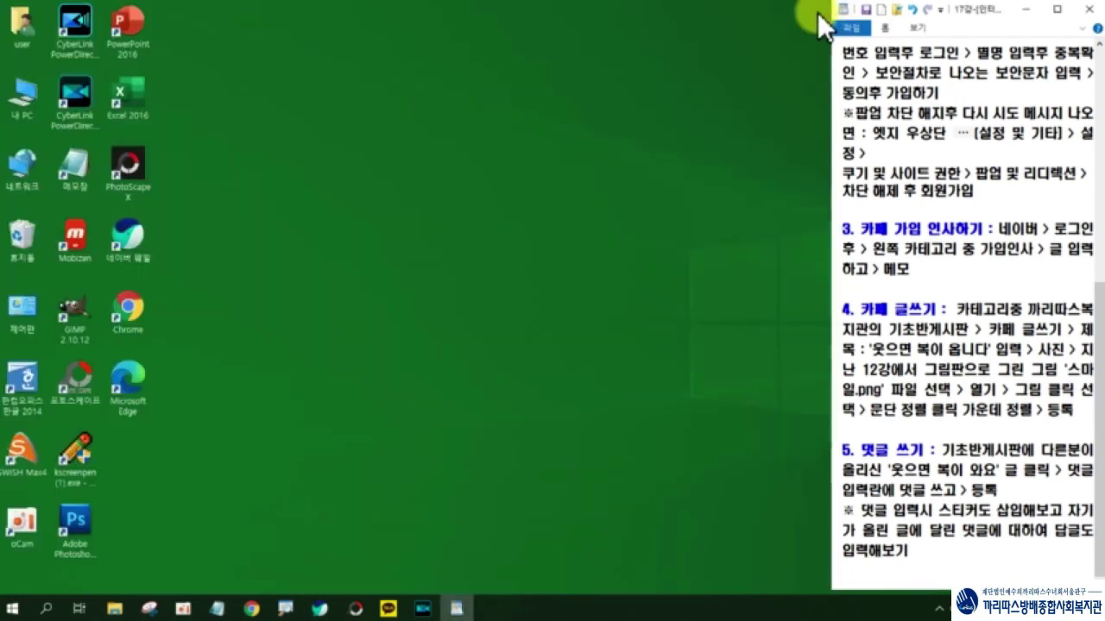
left_click(1092, 10)
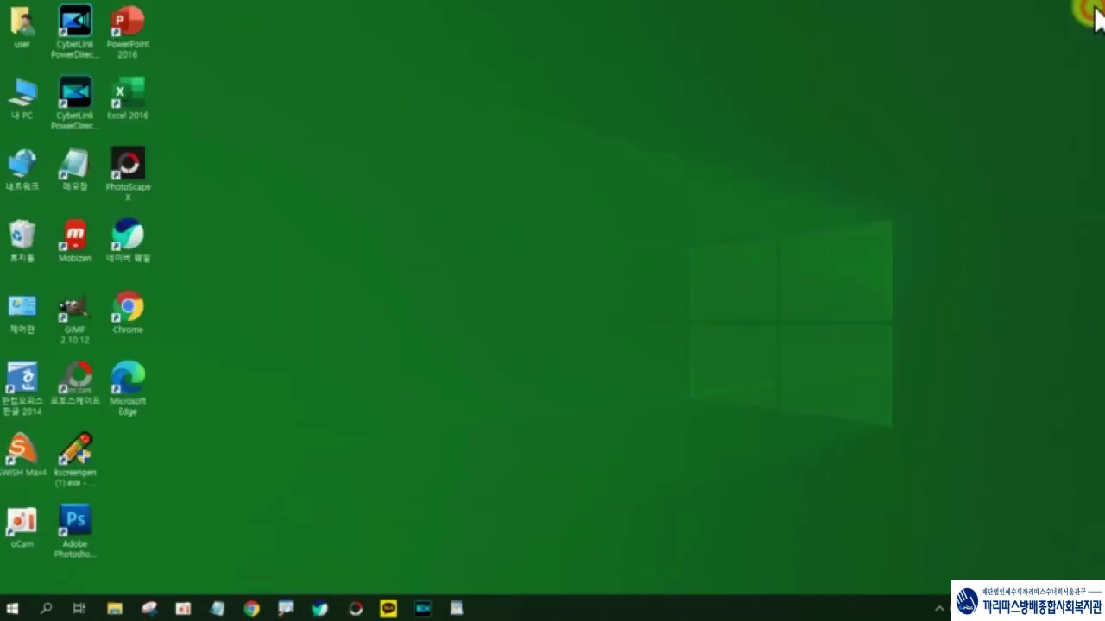